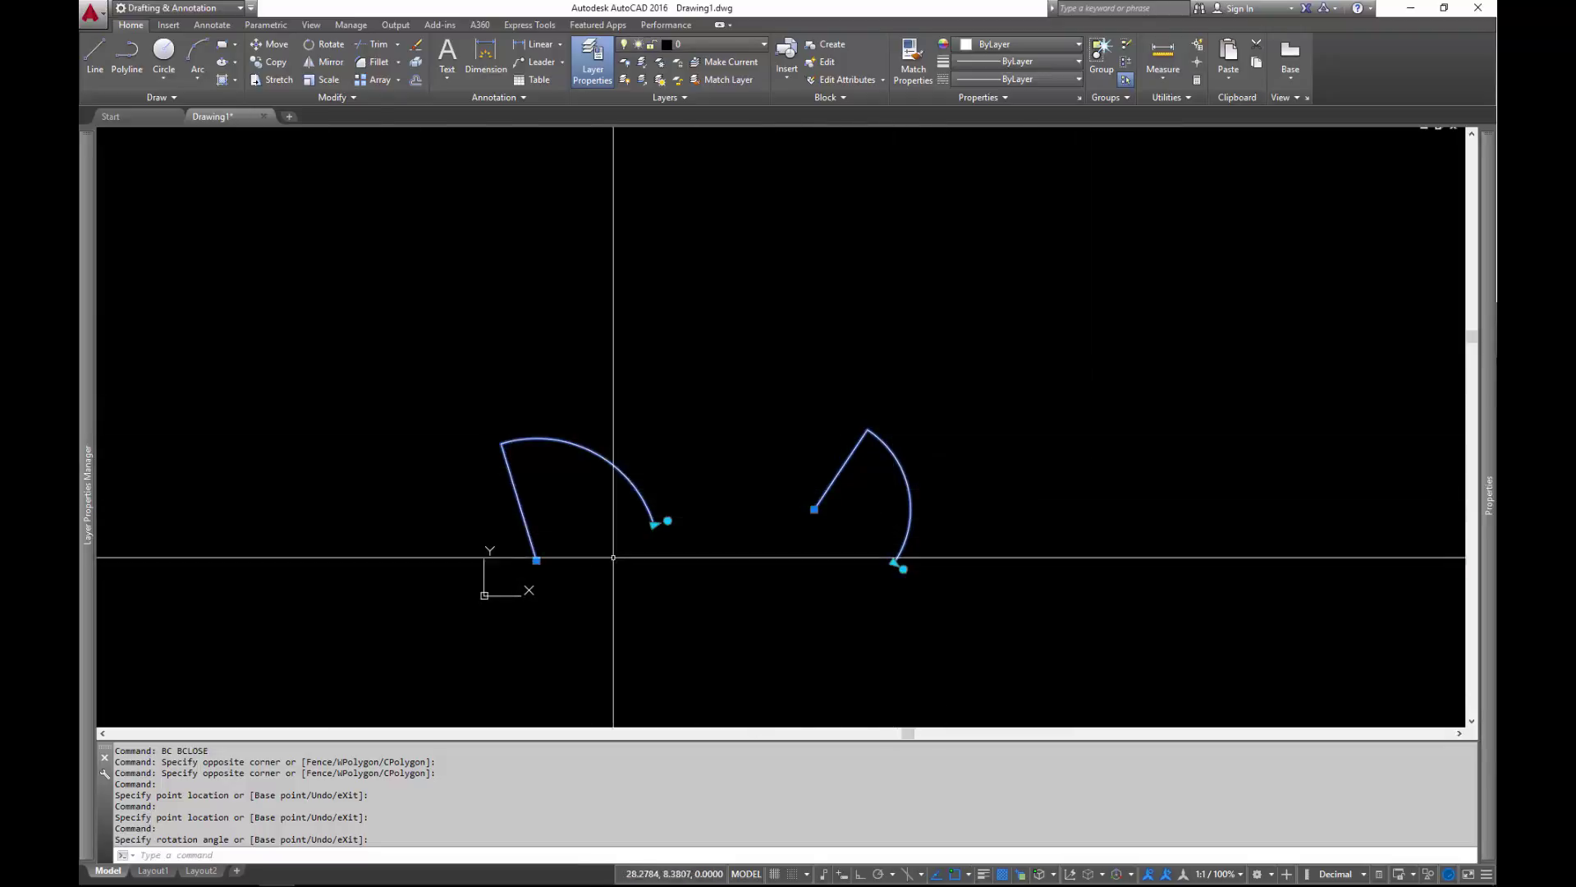
Step: Grab the left door's arc grip and cycle through Stretch, Rotate and Scale modes
{"action": "left_click", "coordinate": [664, 523]}
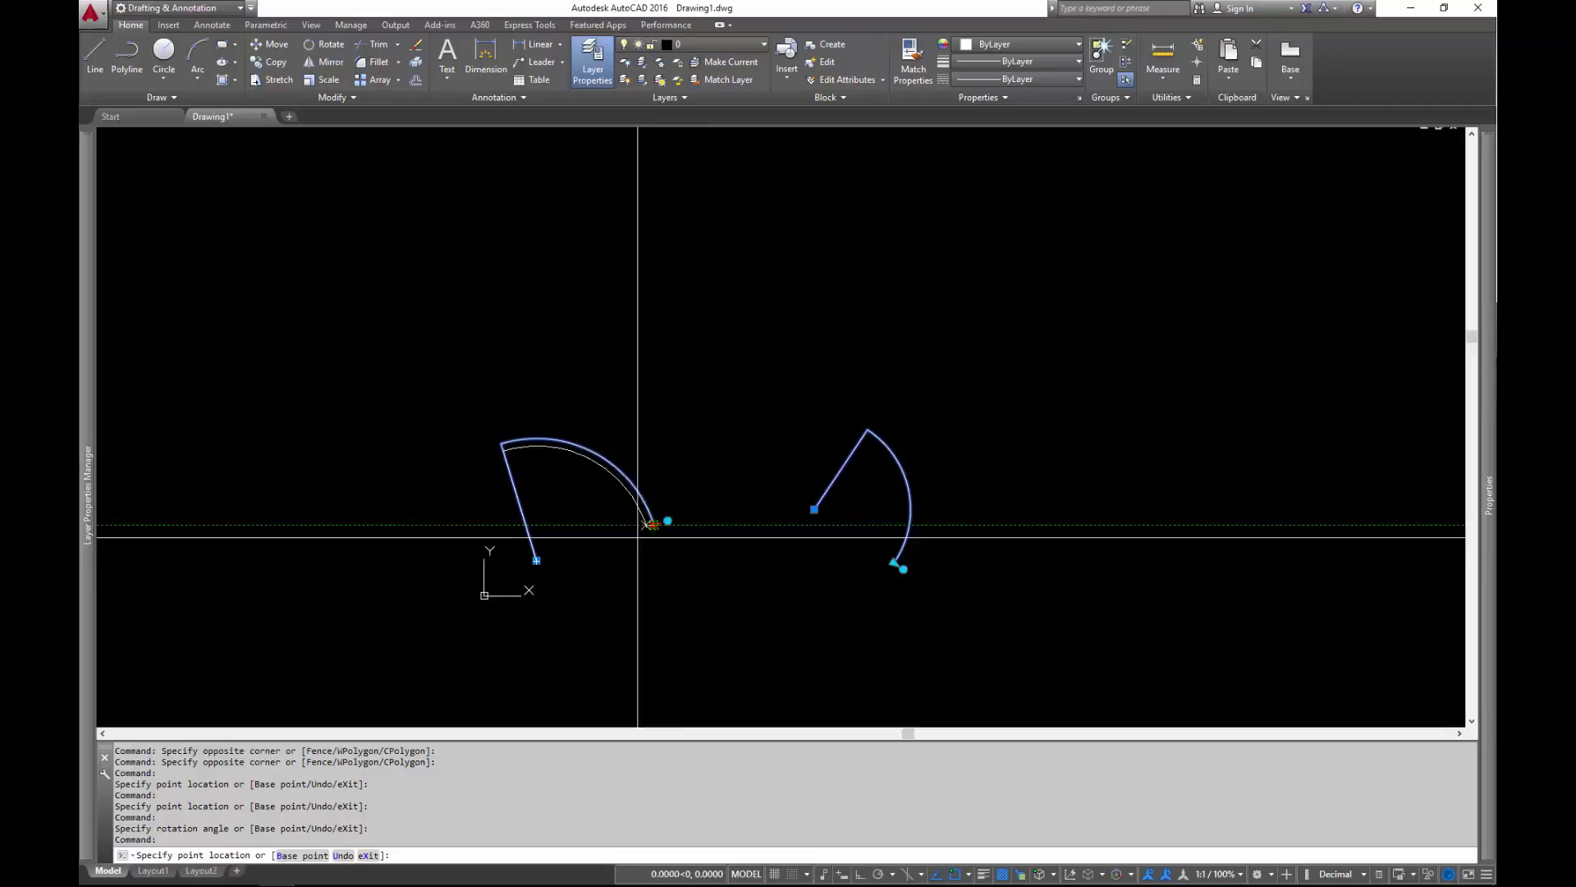
{"action": "key", "text": "space"}
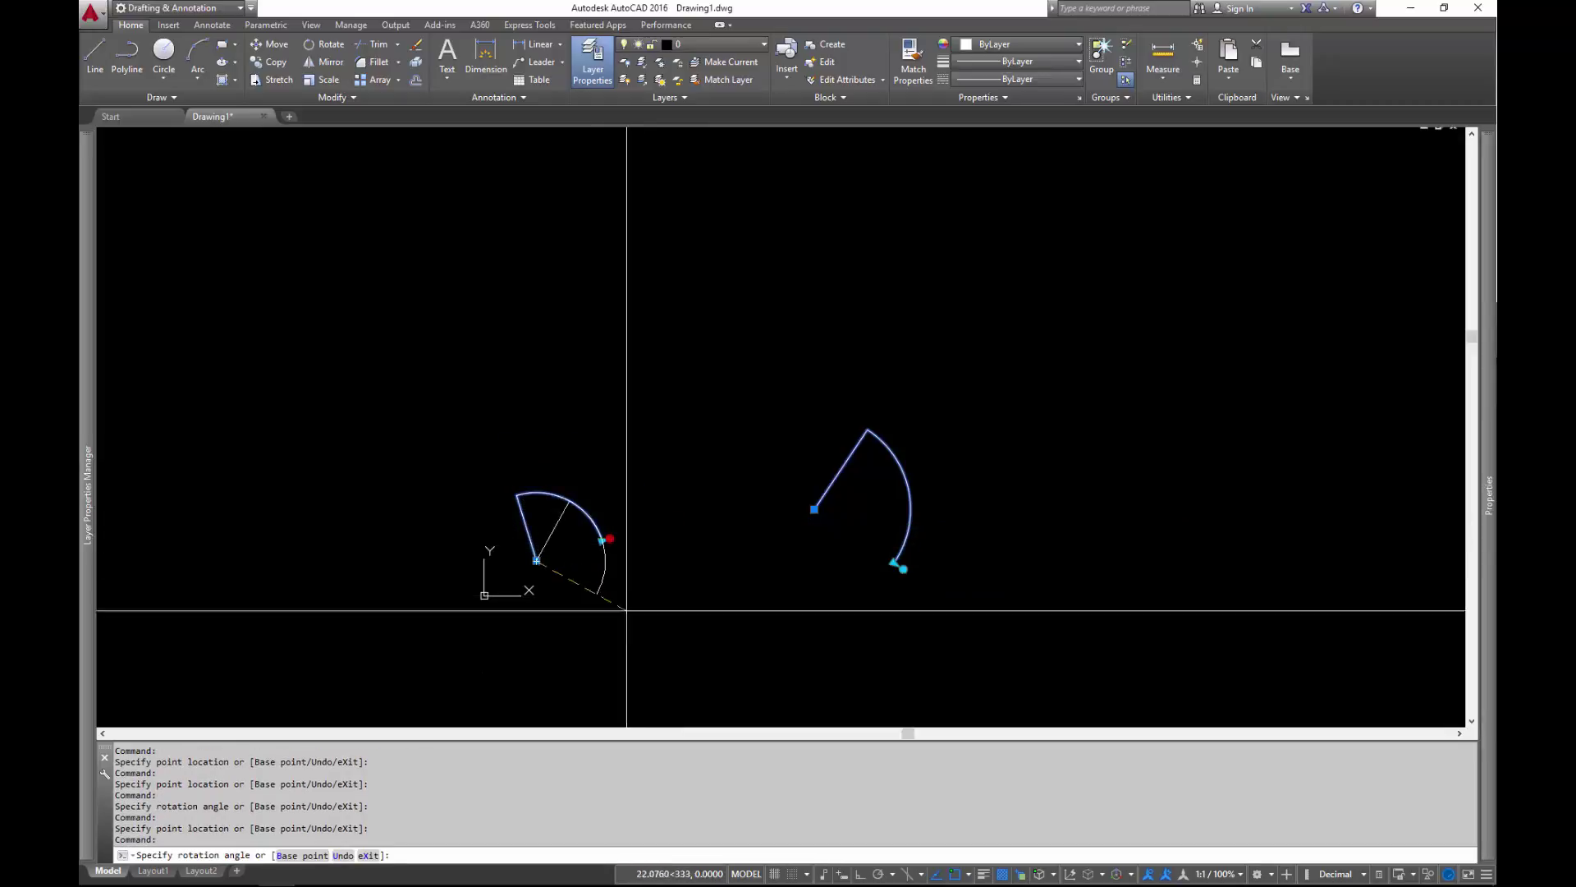
{"action": "key", "text": "space"}
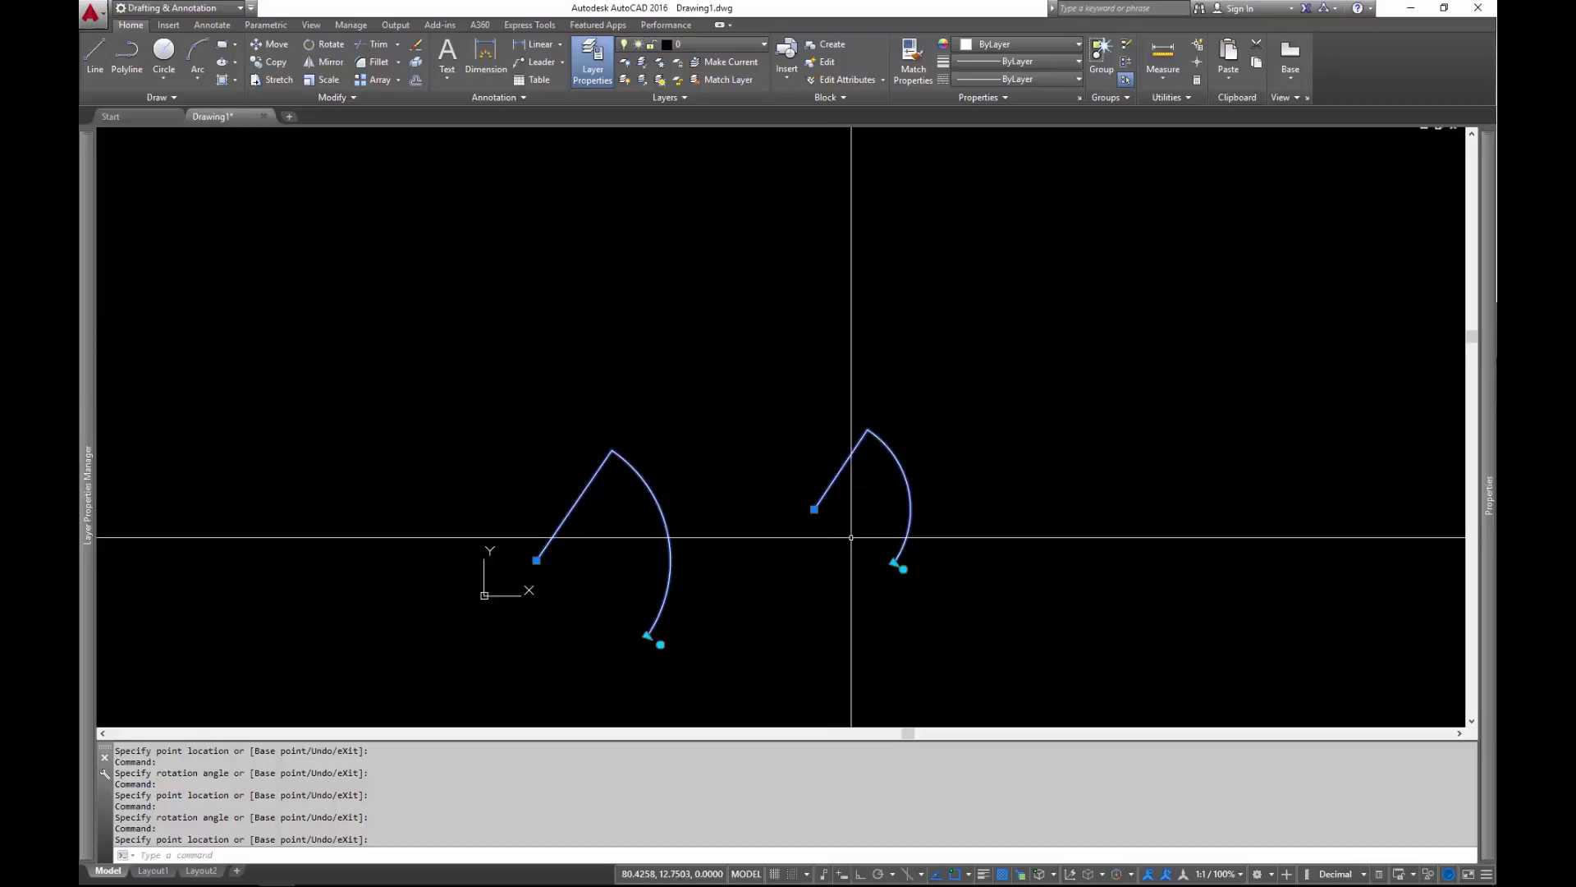
{"action": "middle_click_drag", "start_coordinate": [849, 535], "coordinate": [845, 535]}
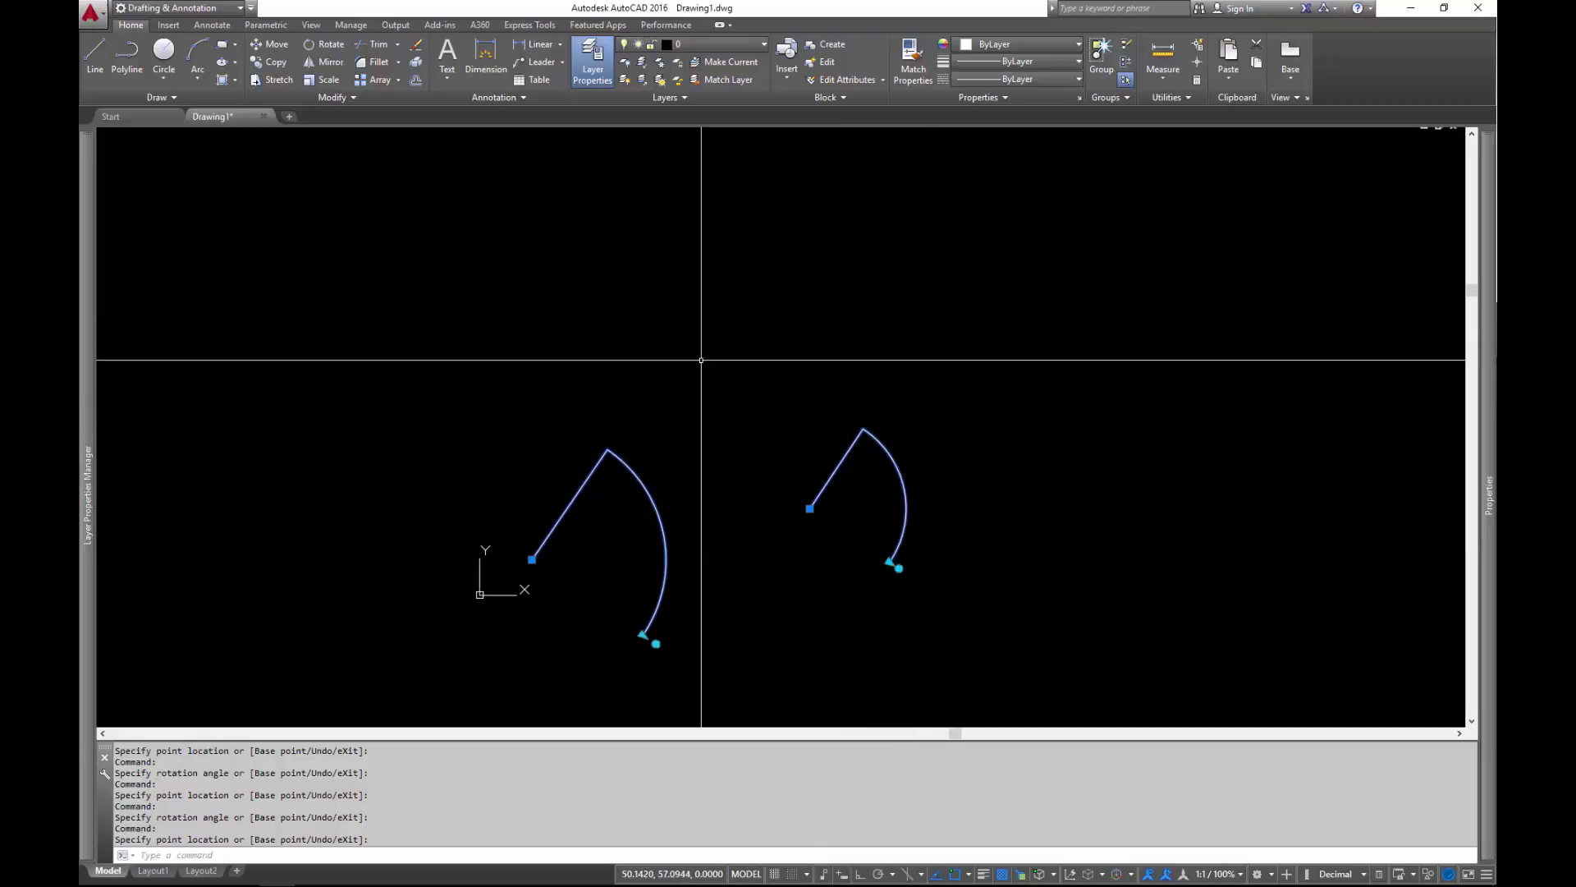
{"action": "key", "text": "Escape"}
Step: Select the right door, try its end grip, then cancel and reselect it
{"action": "left_click", "coordinate": [971, 518]}
{"action": "left_click", "coordinate": [835, 603]}
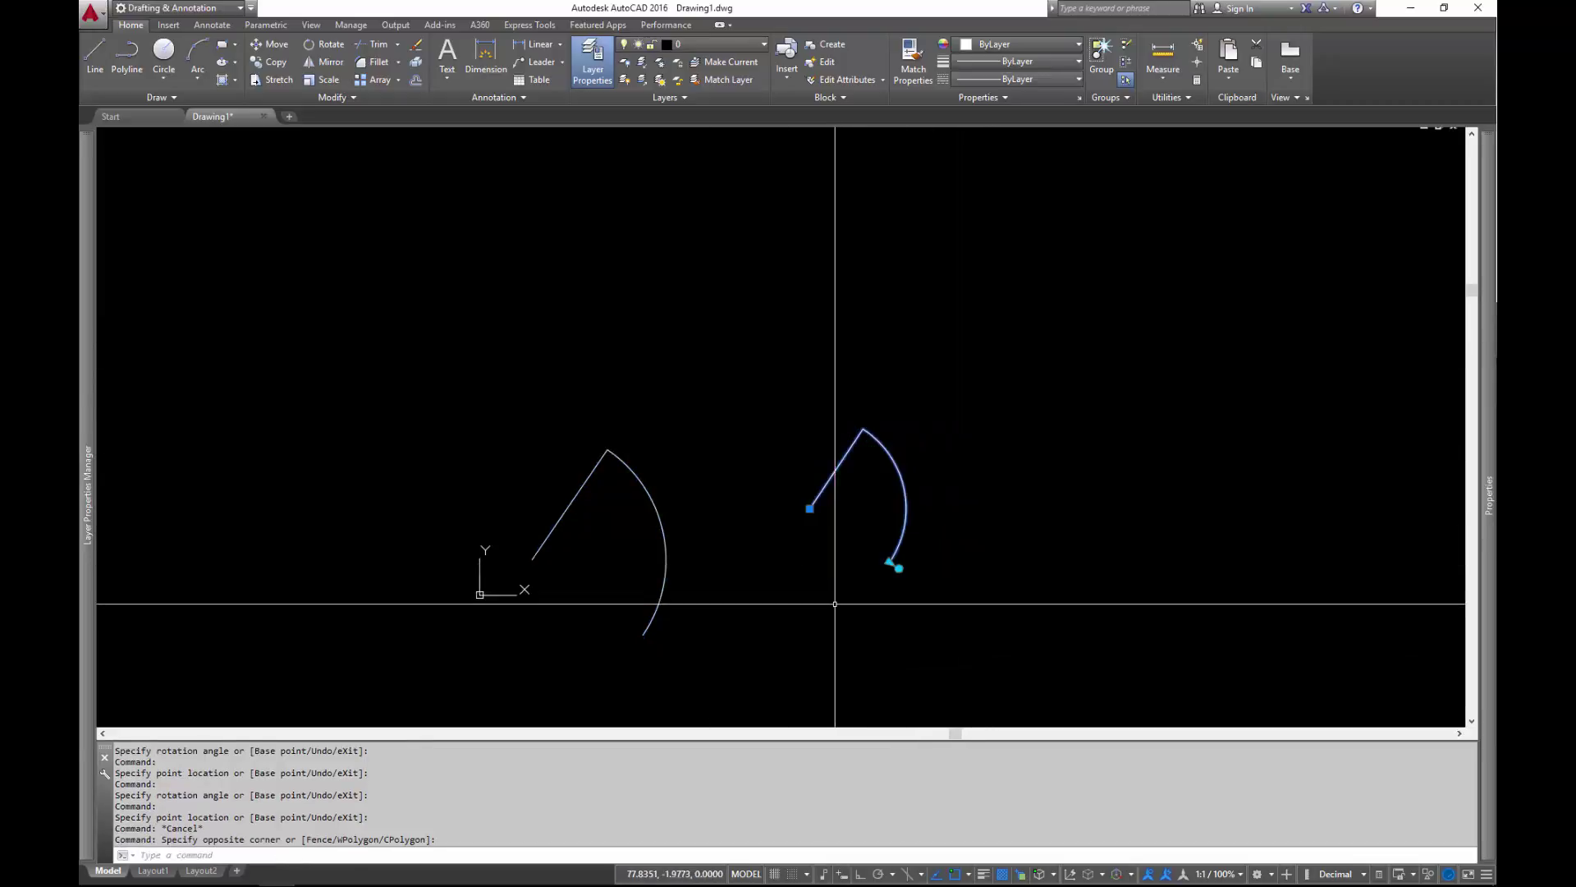
{"action": "left_click", "coordinate": [899, 568]}
{"action": "key", "text": "Escape"}
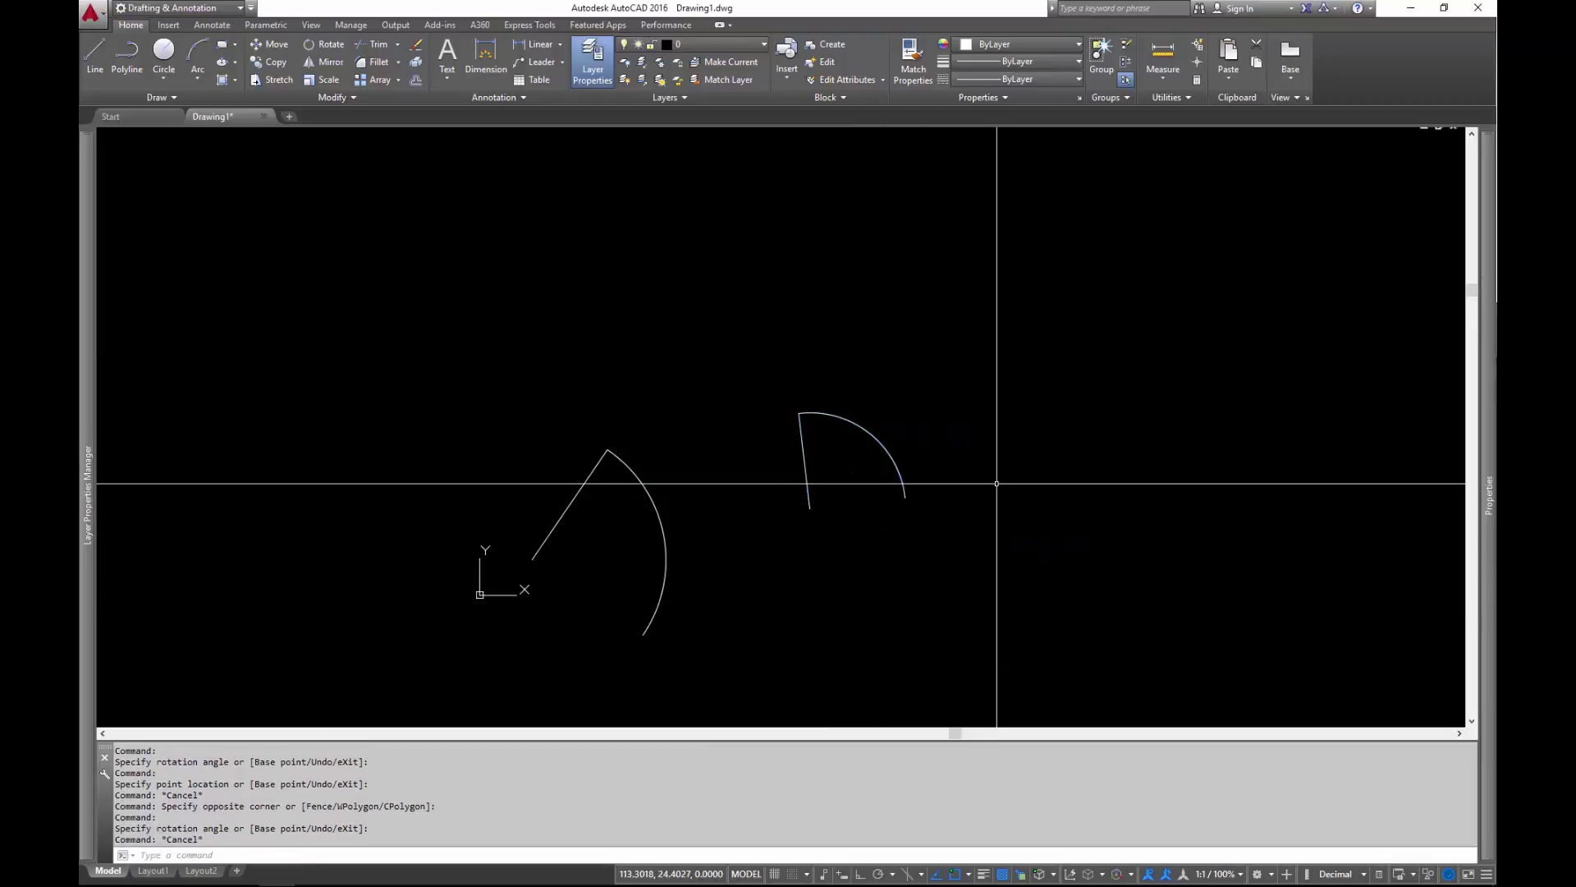
{"action": "left_click", "coordinate": [929, 451]}
{"action": "left_click", "coordinate": [764, 539]}
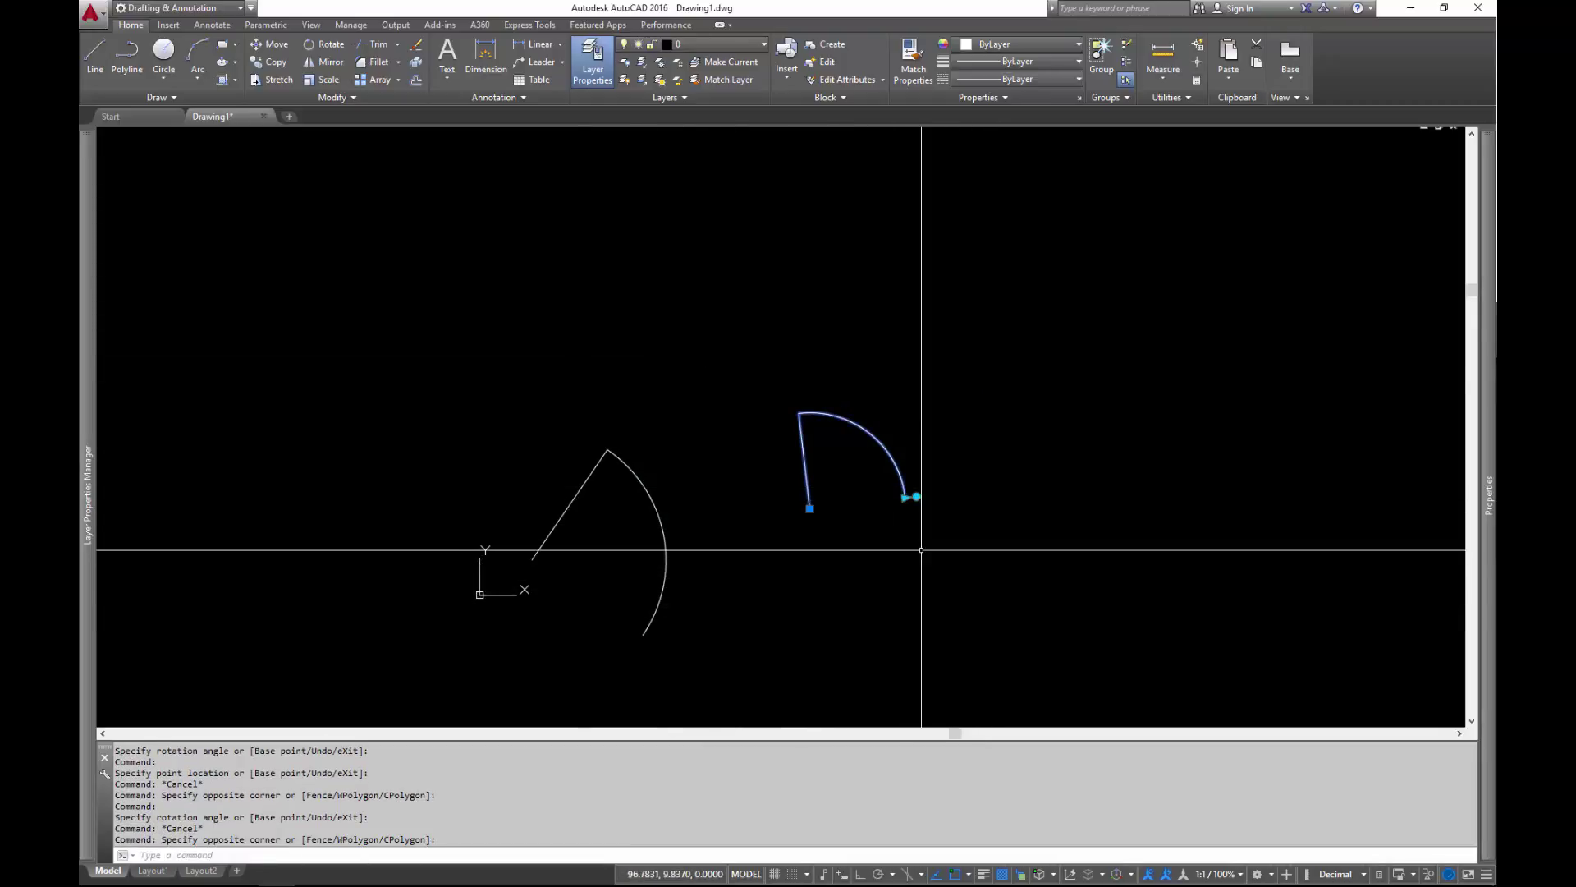
Step: Open the Door block definition in the Block Editor via BE
{"action": "key", "text": "Return"}
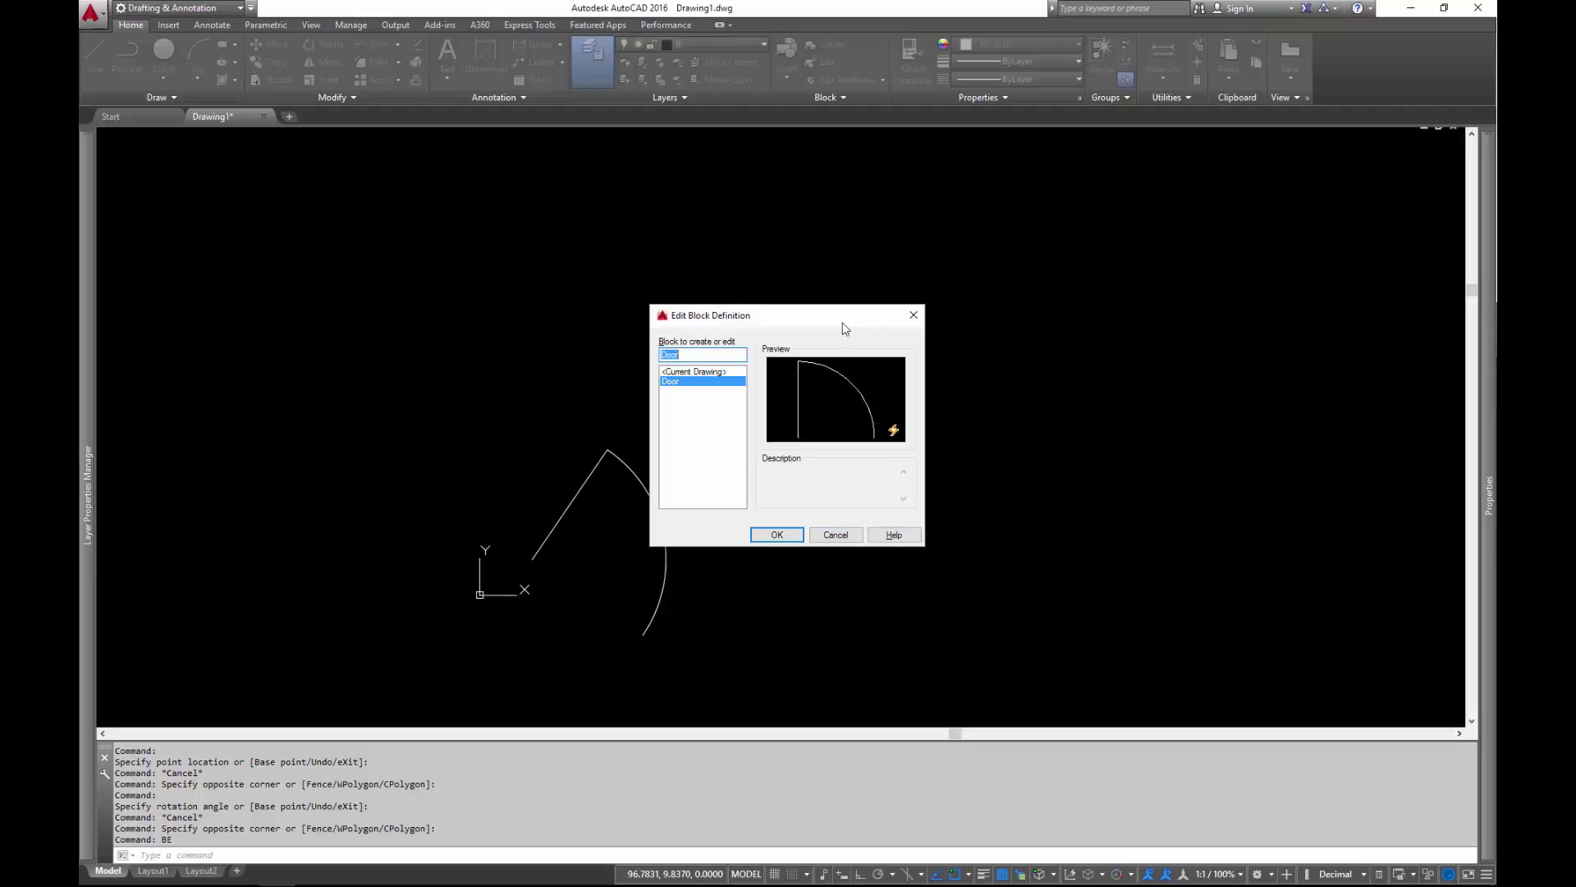
{"action": "left_click_drag", "start_coordinate": [845, 329], "coordinate": [1076, 383]}
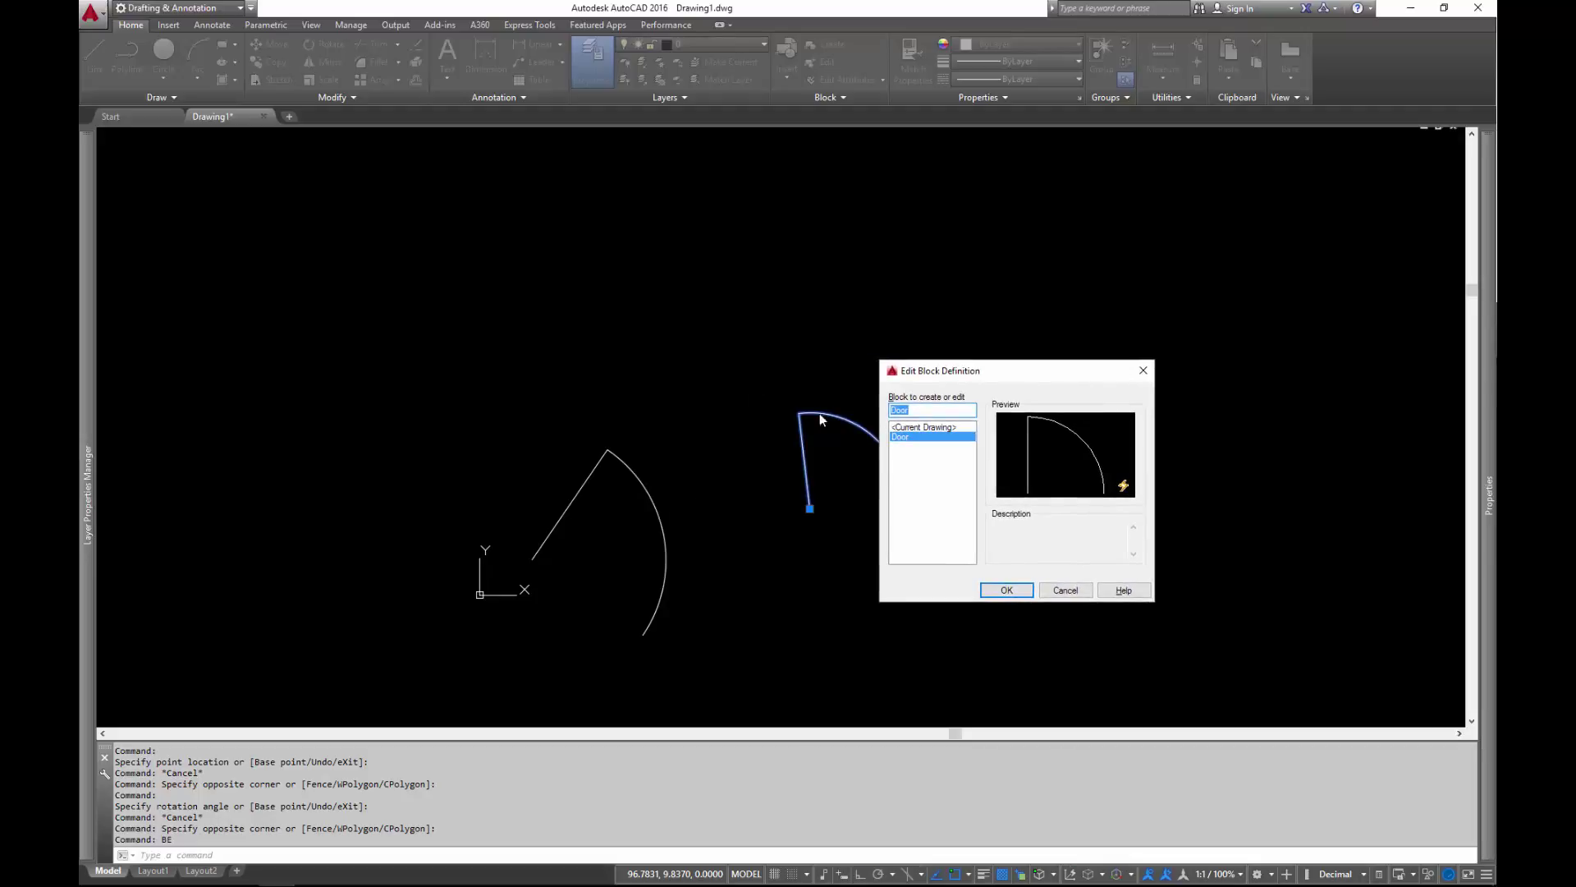
{"action": "left_click", "coordinate": [1006, 590]}
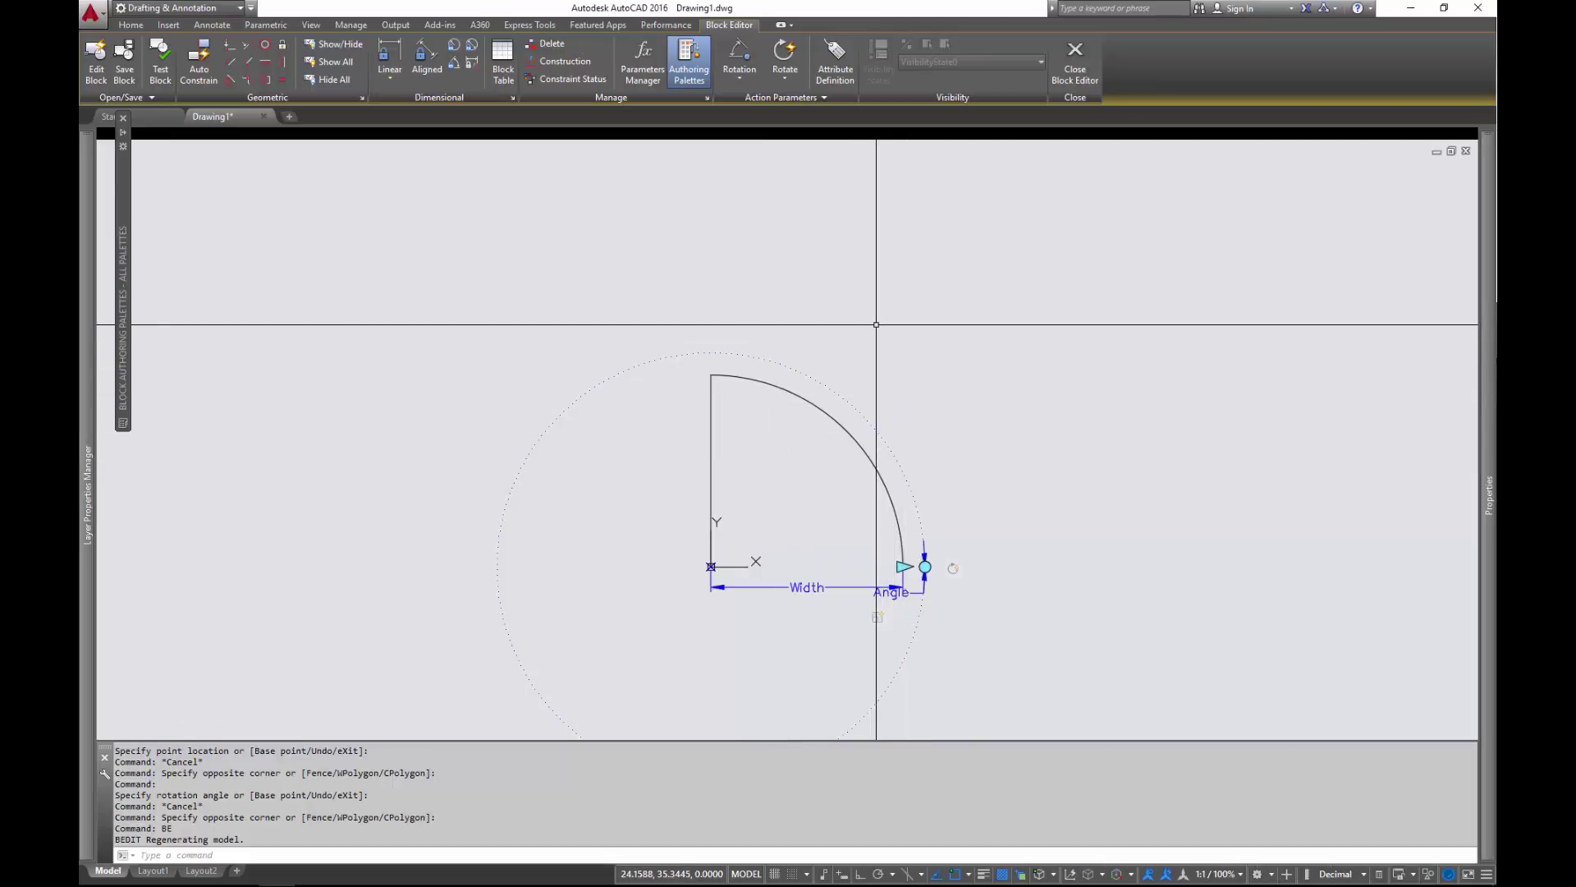
Step: Add a single-grip flip parameter with its reflection line along the door's straight edge
{"action": "left_click", "coordinate": [729, 80]}
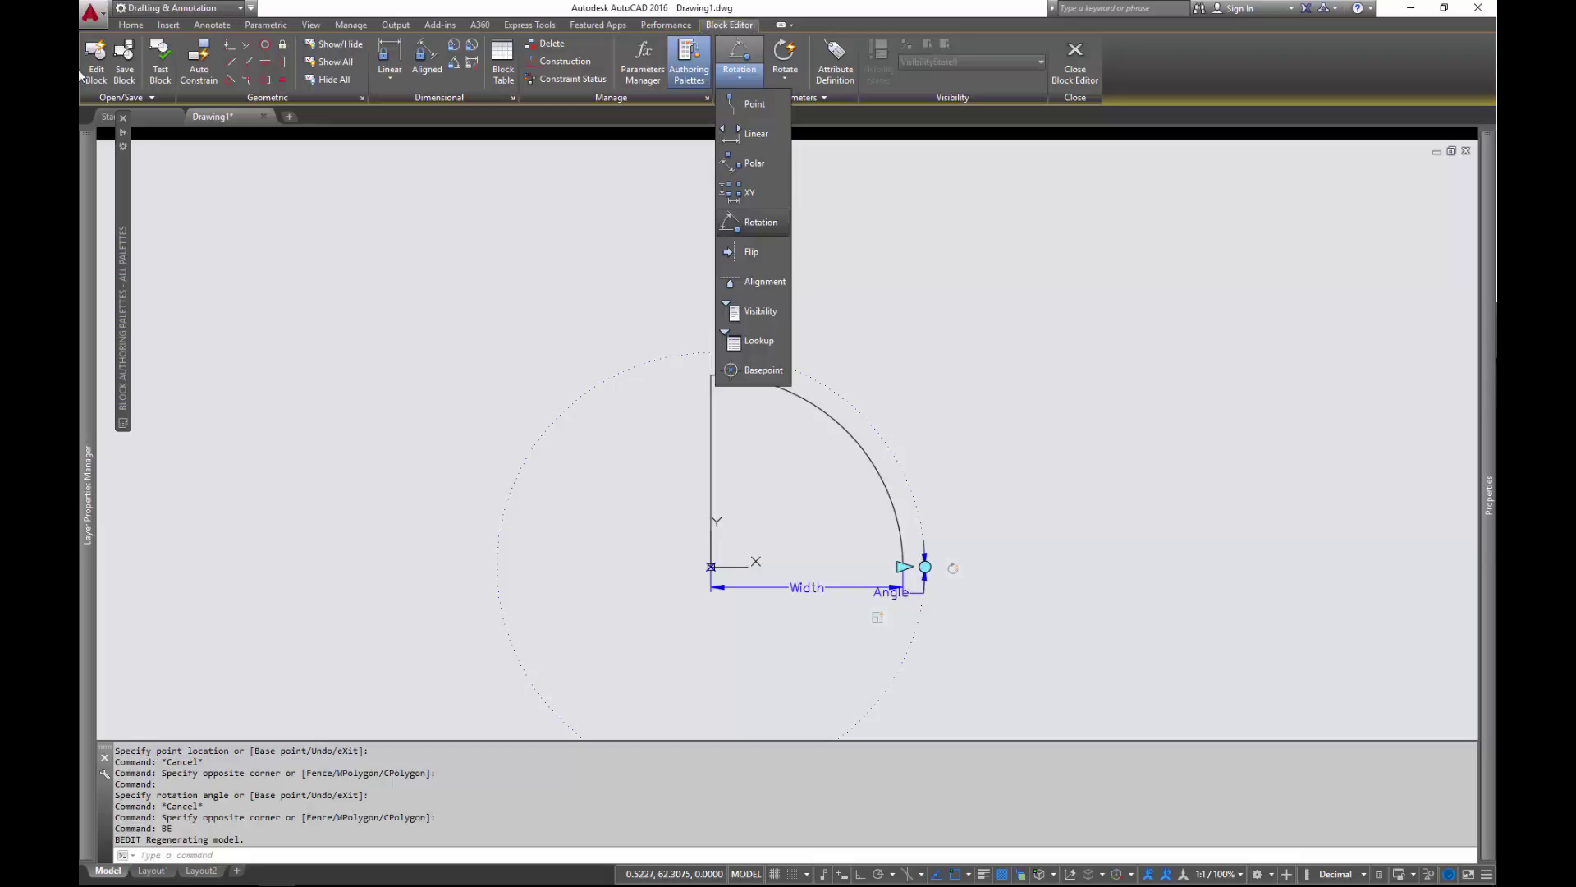
{"action": "left_click", "coordinate": [761, 253]}
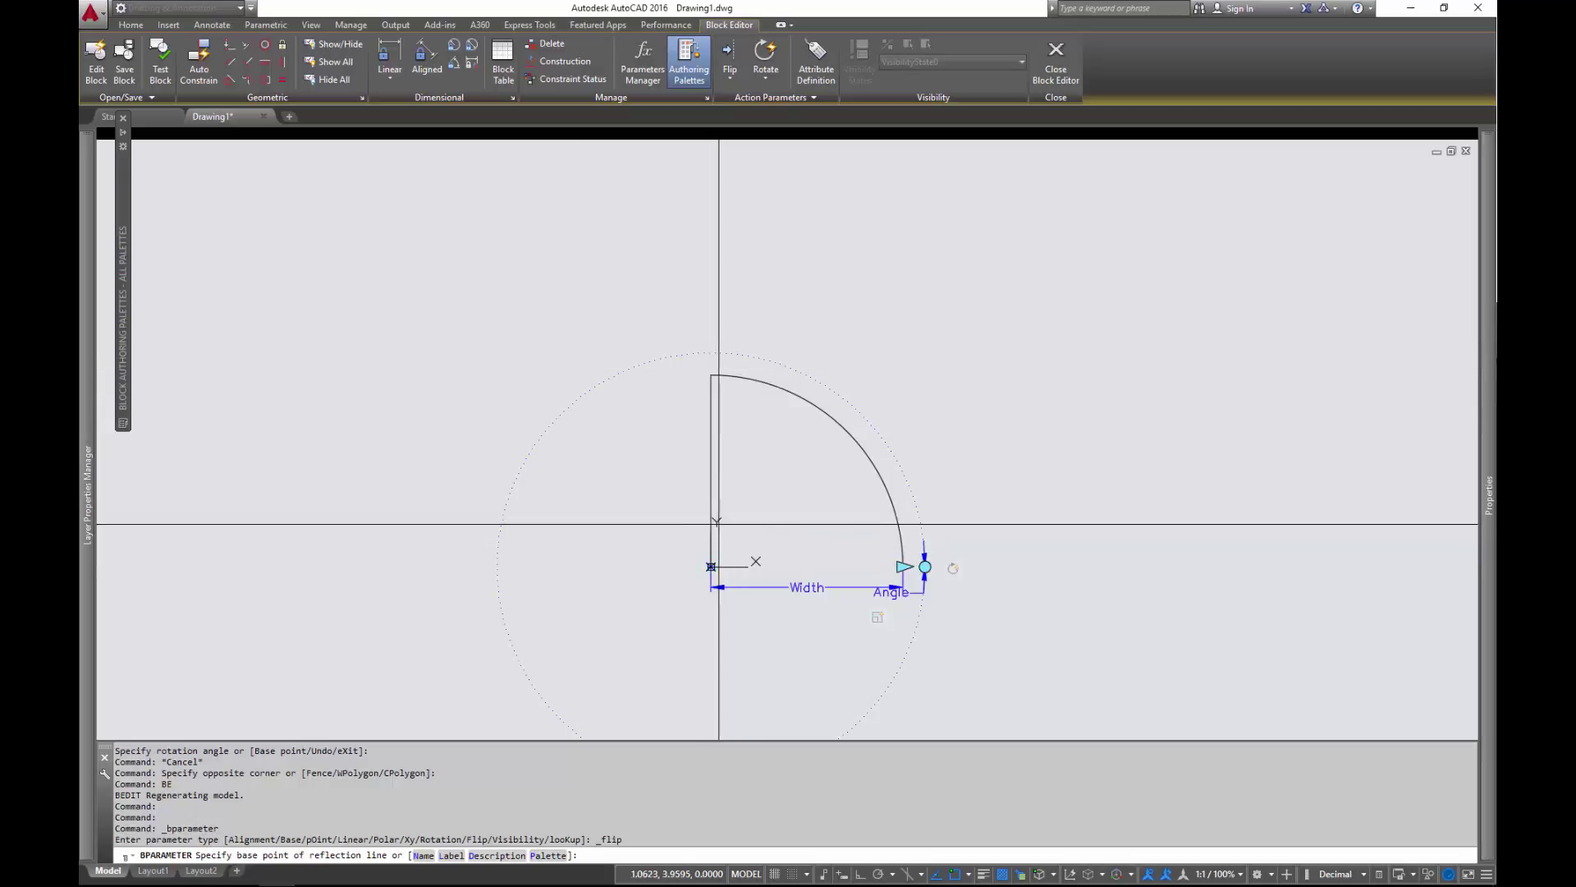
{"action": "left_click", "coordinate": [711, 472]}
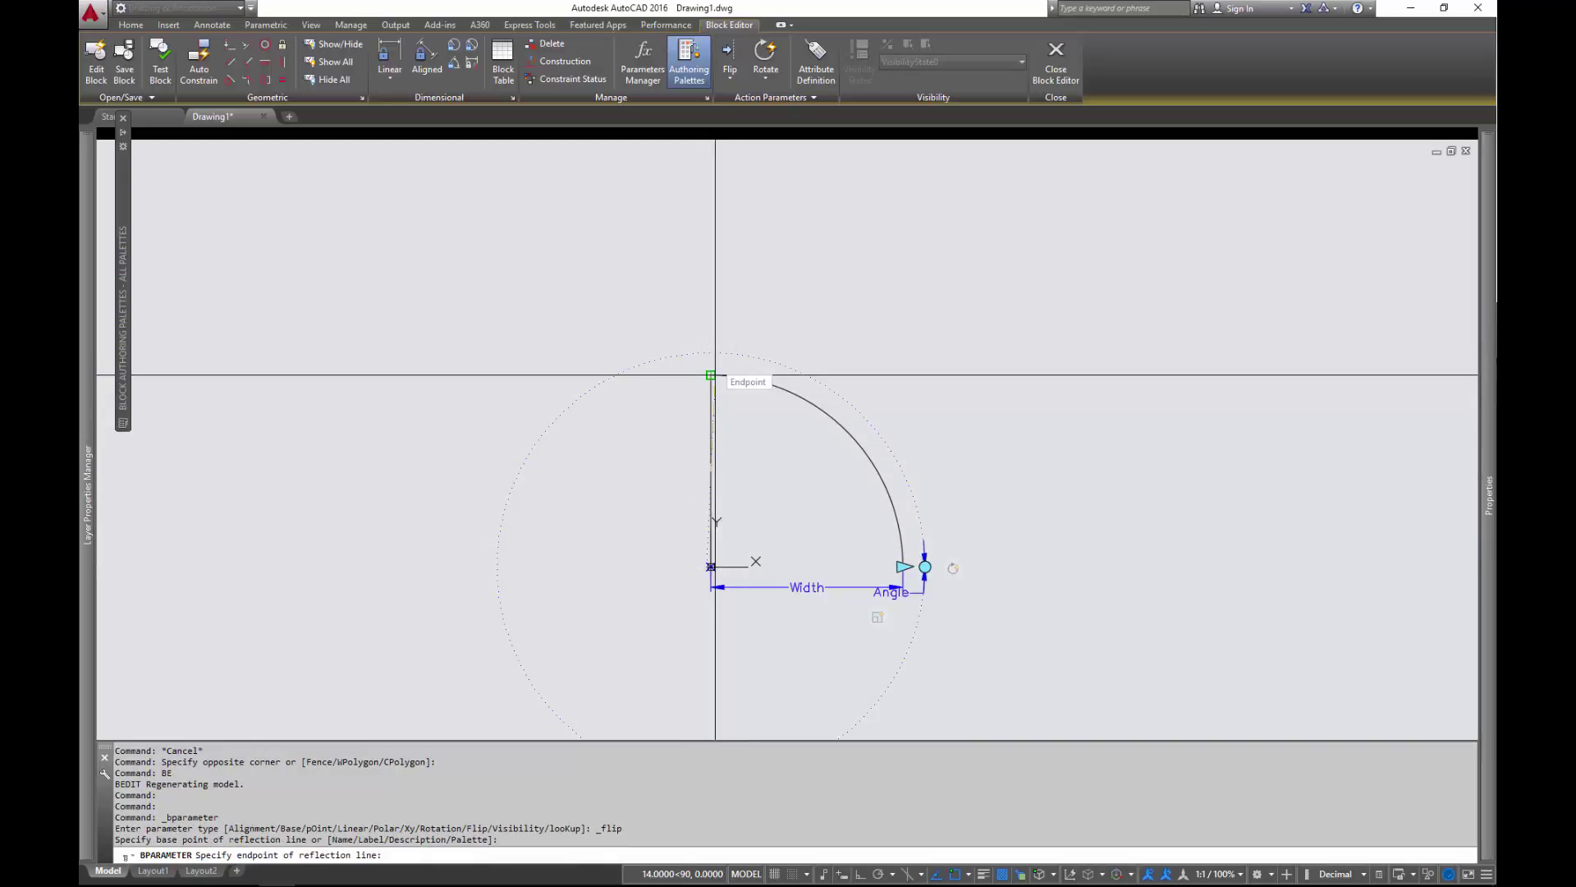
{"action": "left_click", "coordinate": [711, 375]}
{"action": "left_click", "coordinate": [711, 469]}
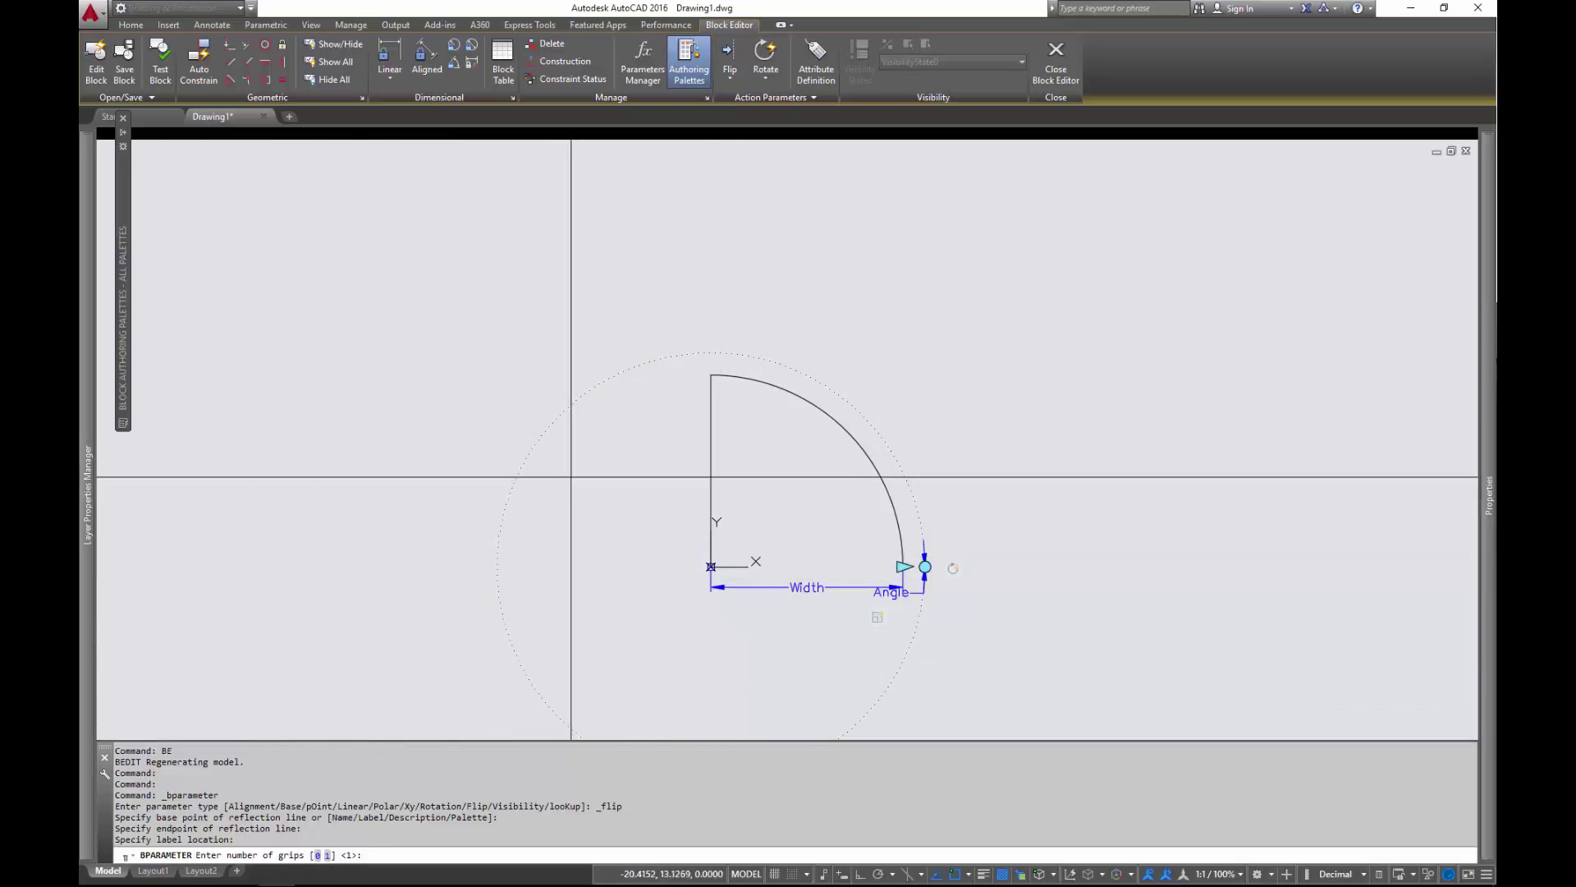
{"action": "key", "text": "Return"}
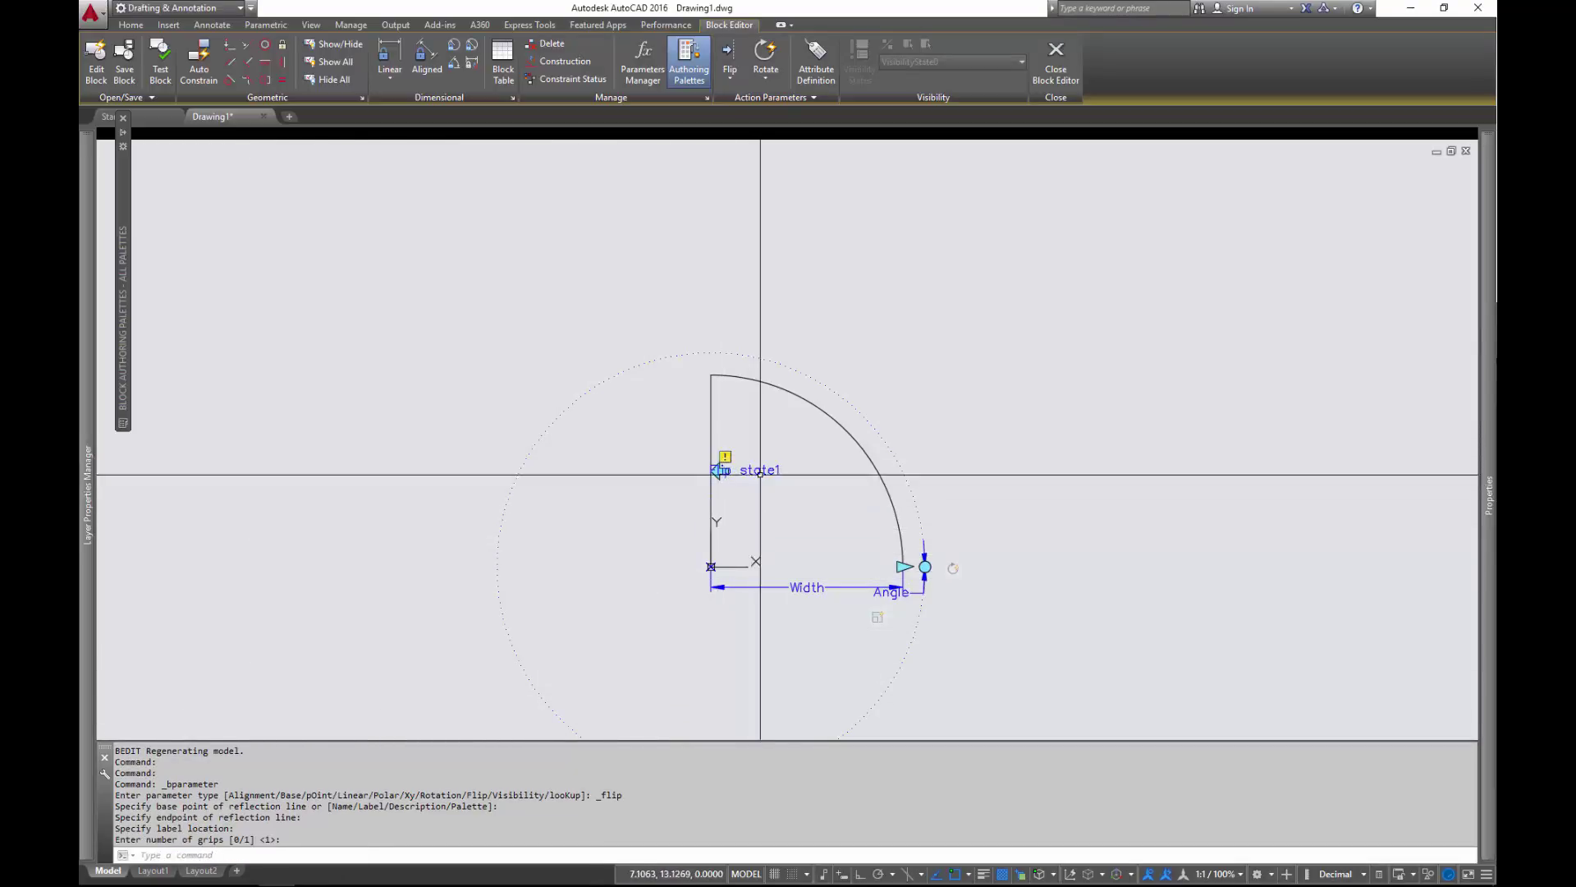
Step: Rename the flip parameter to 'Flip' in the Properties palette
{"action": "left_click", "coordinate": [760, 475]}
{"action": "mouse_move", "coordinate": [1488, 365]}
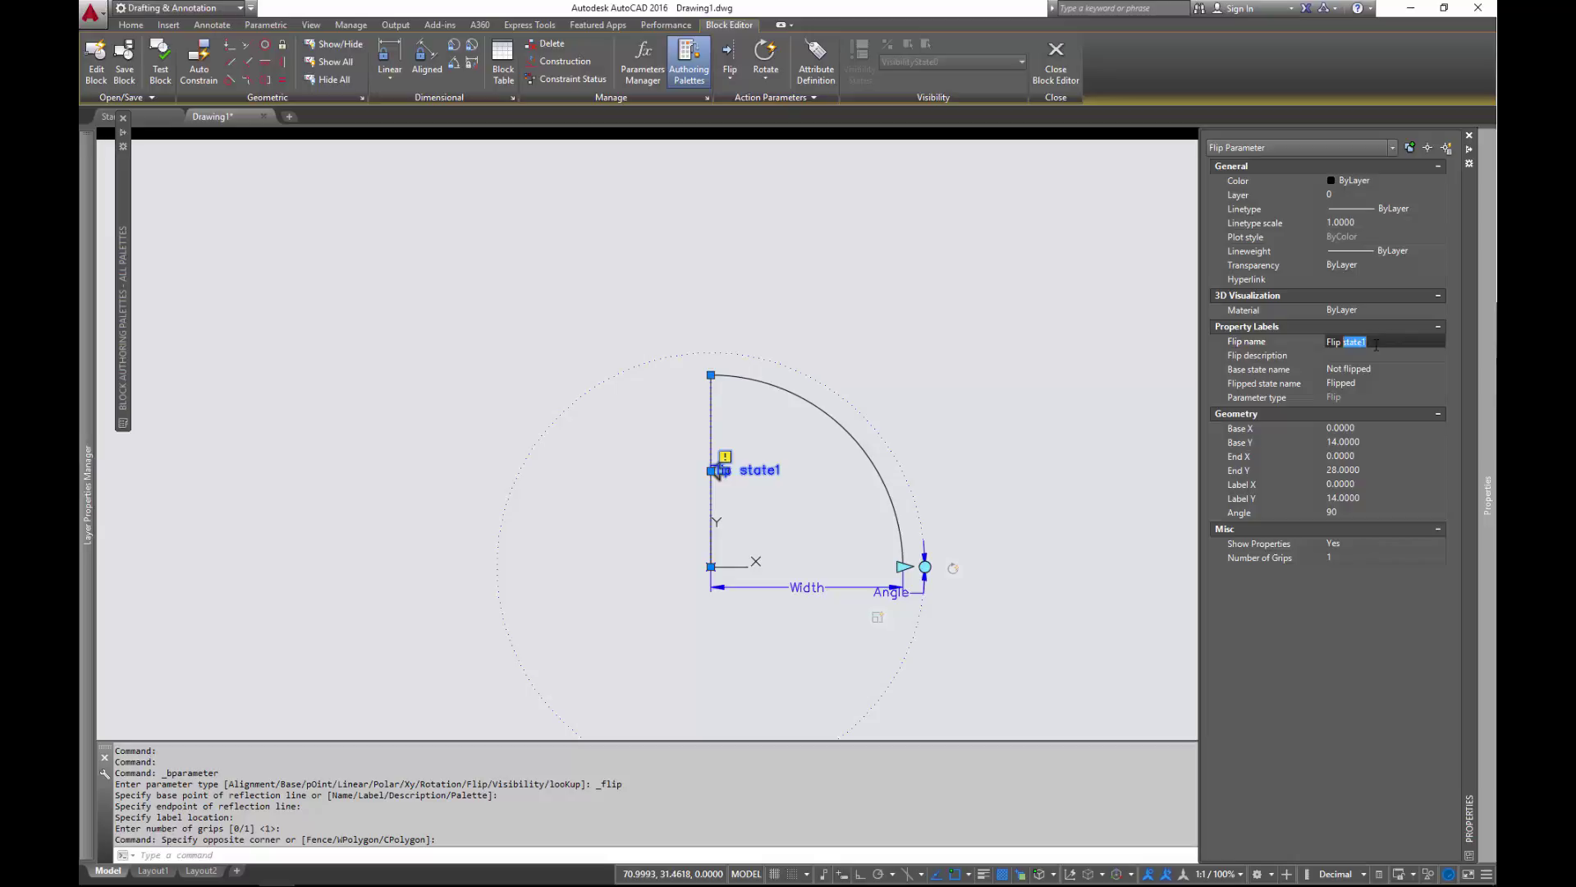
{"action": "key", "text": "Tab"}
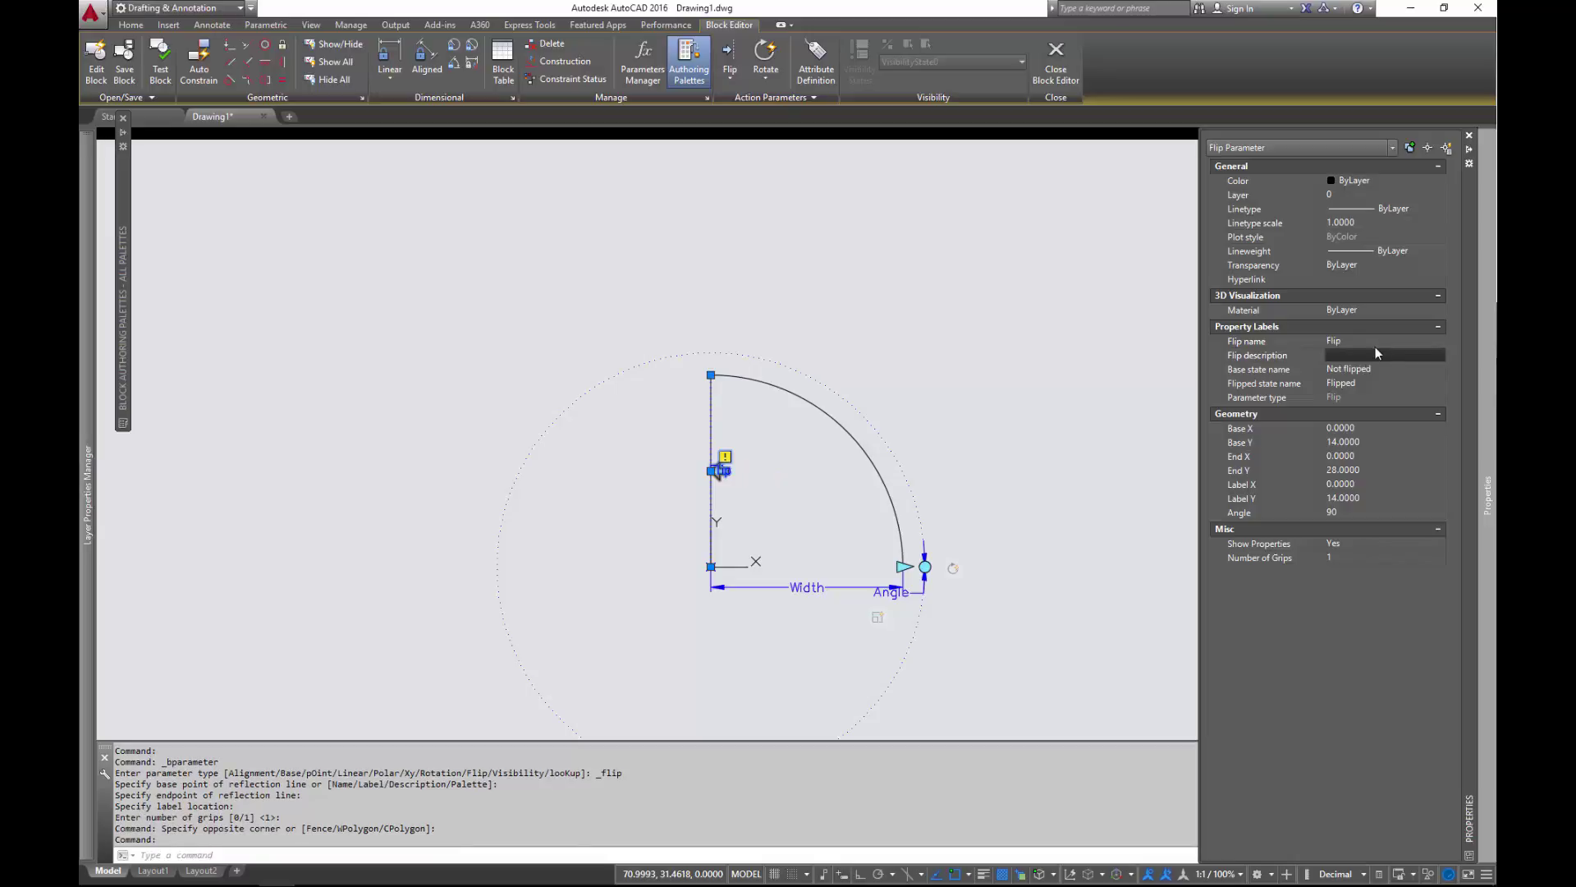
{"action": "key", "text": "Escape"}
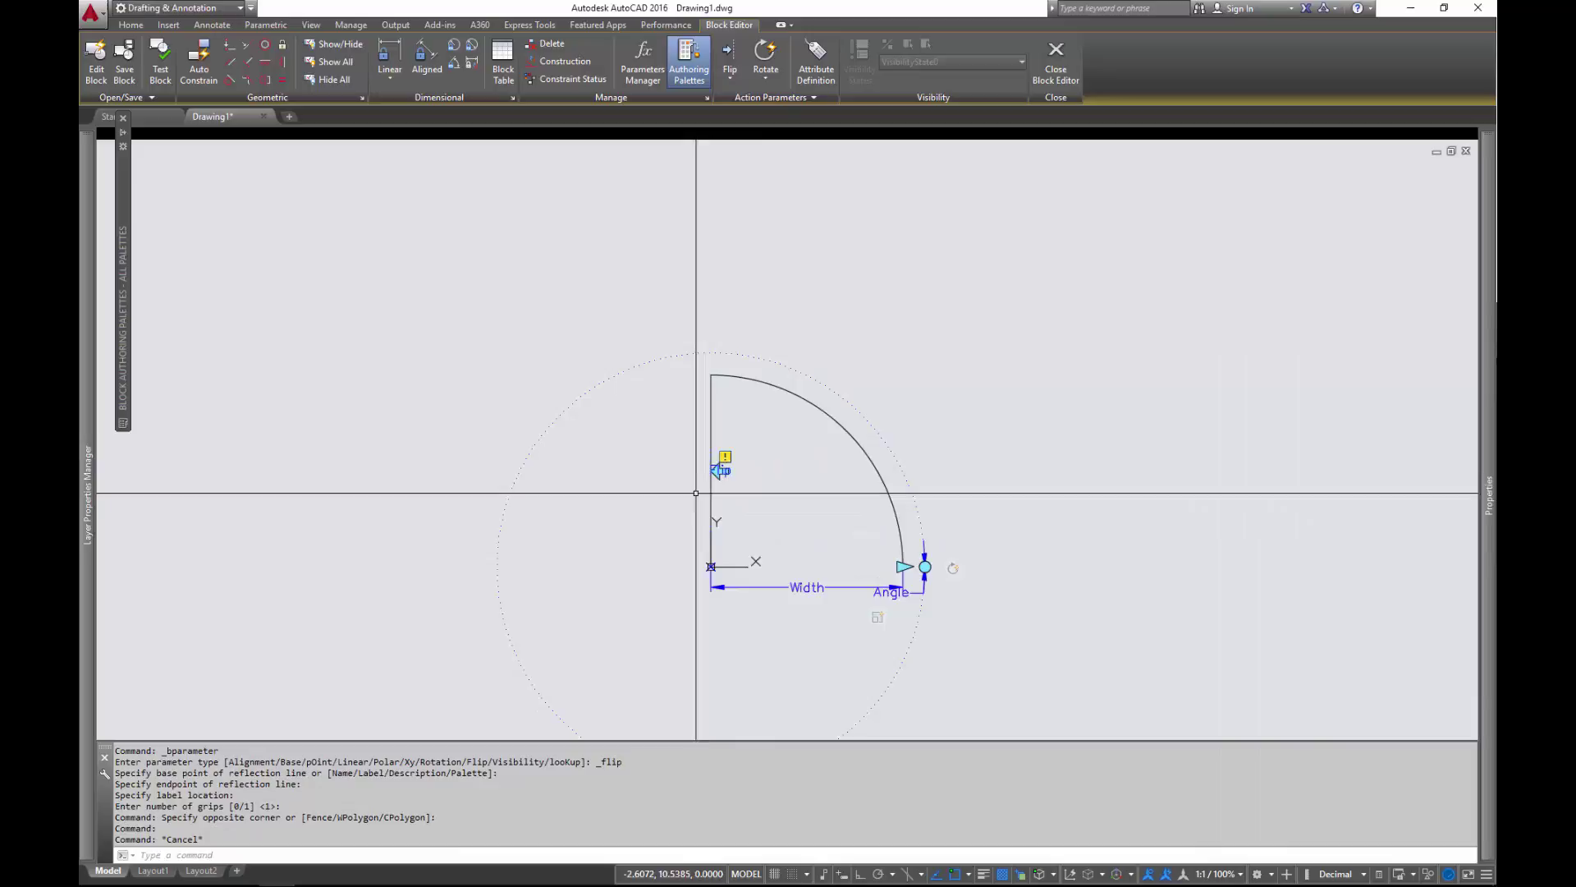
{"action": "scroll", "coordinate": [739, 461], "scroll_direction": "down", "scroll_amount": 5}
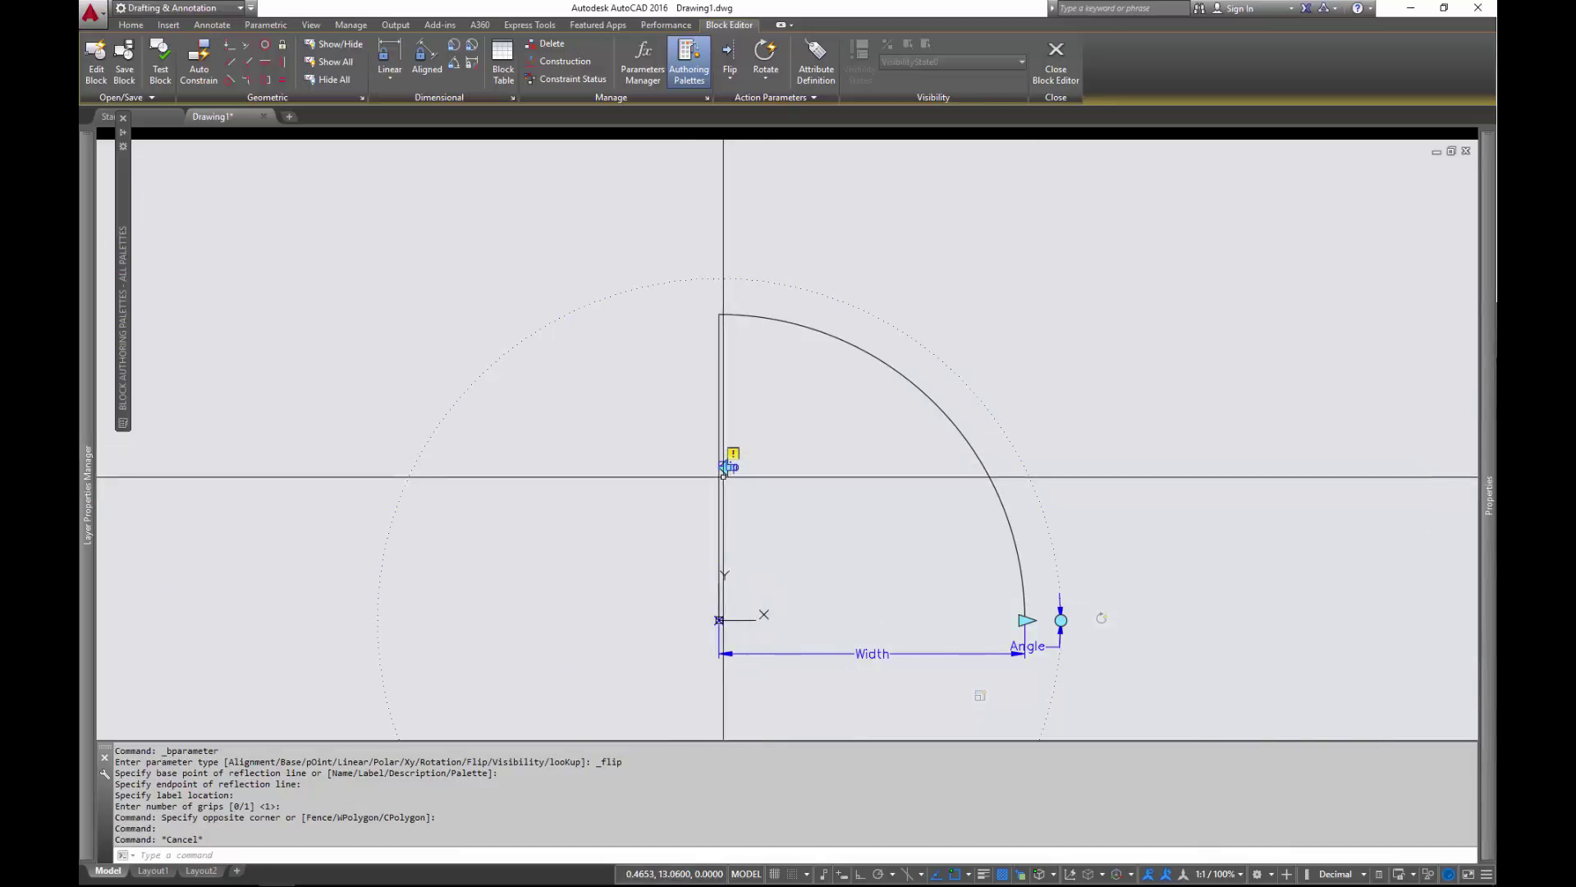
Step: Add a Flip action on the Flip parameter, crossing-selecting all door objects
{"action": "left_click", "coordinate": [765, 80]}
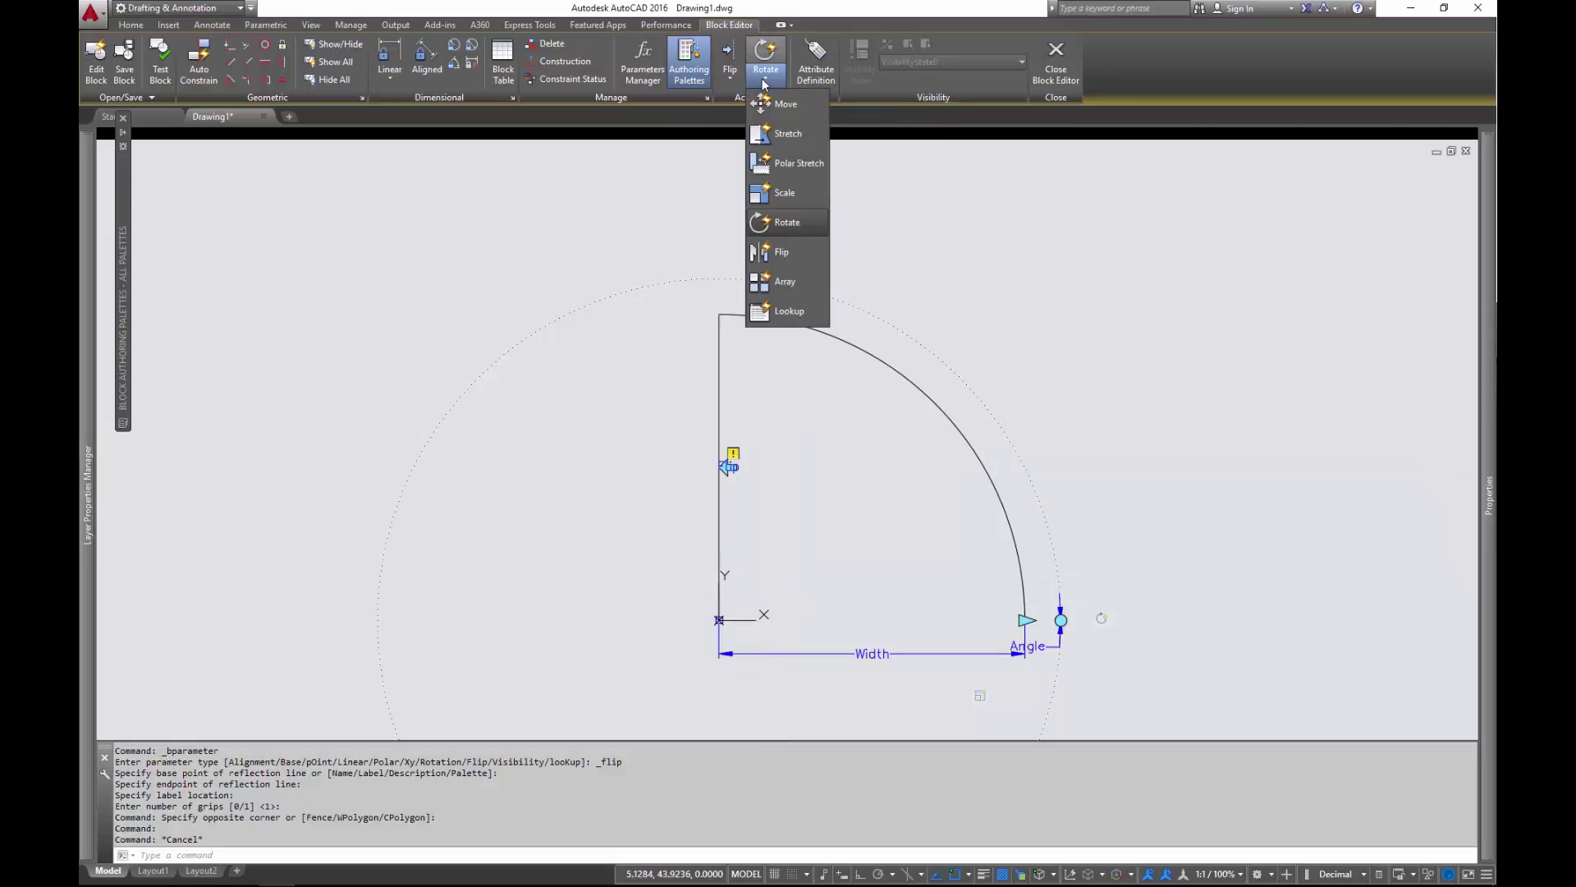
{"action": "left_click", "coordinate": [801, 255]}
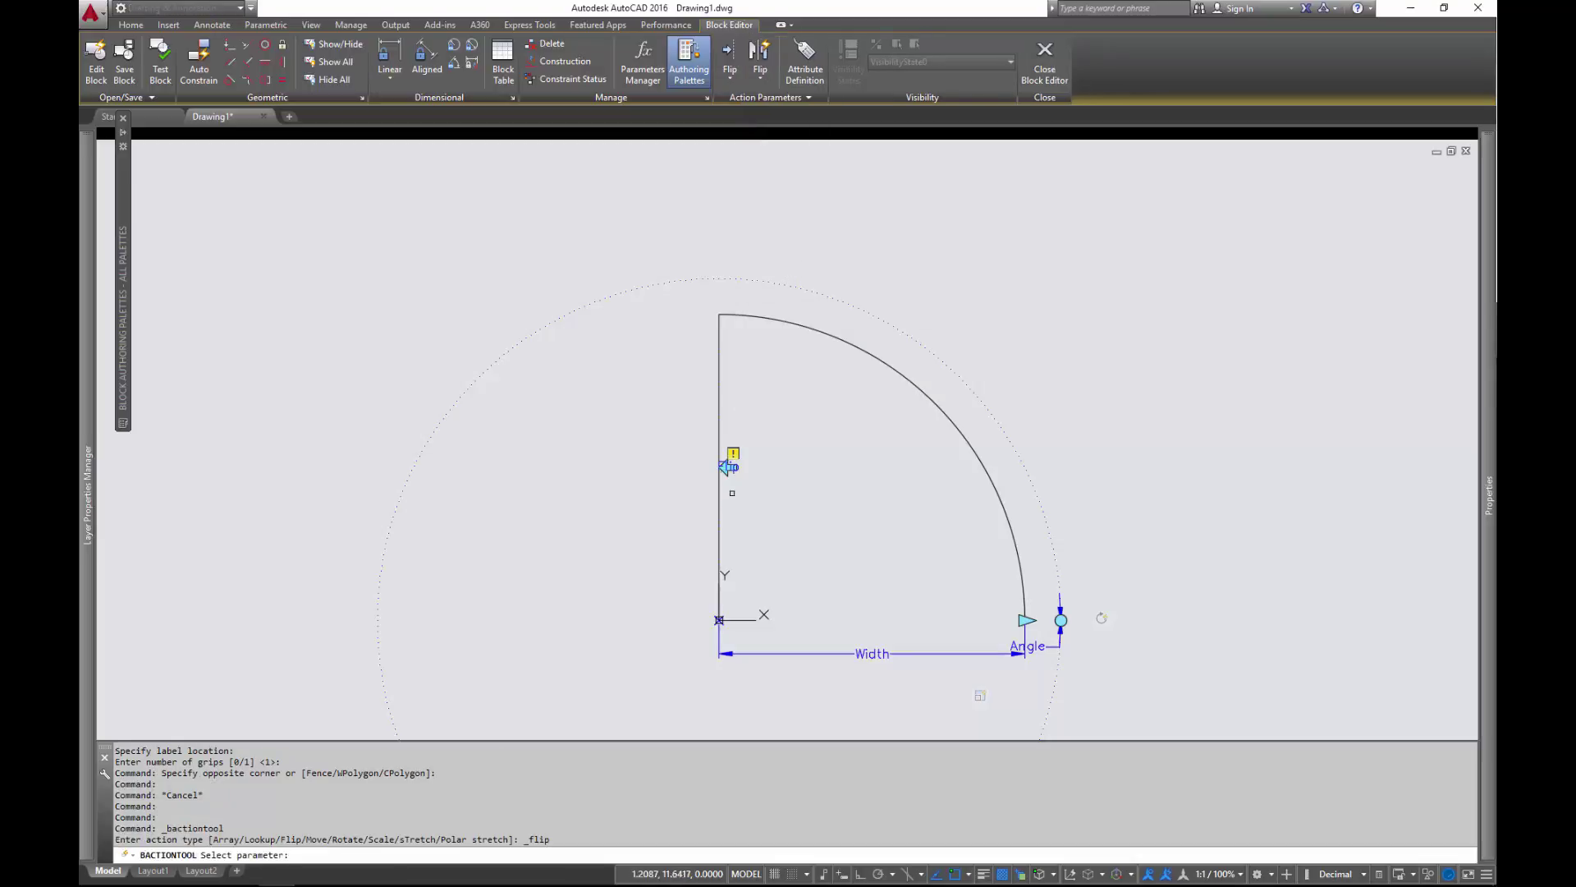
{"action": "left_click", "coordinate": [728, 467]}
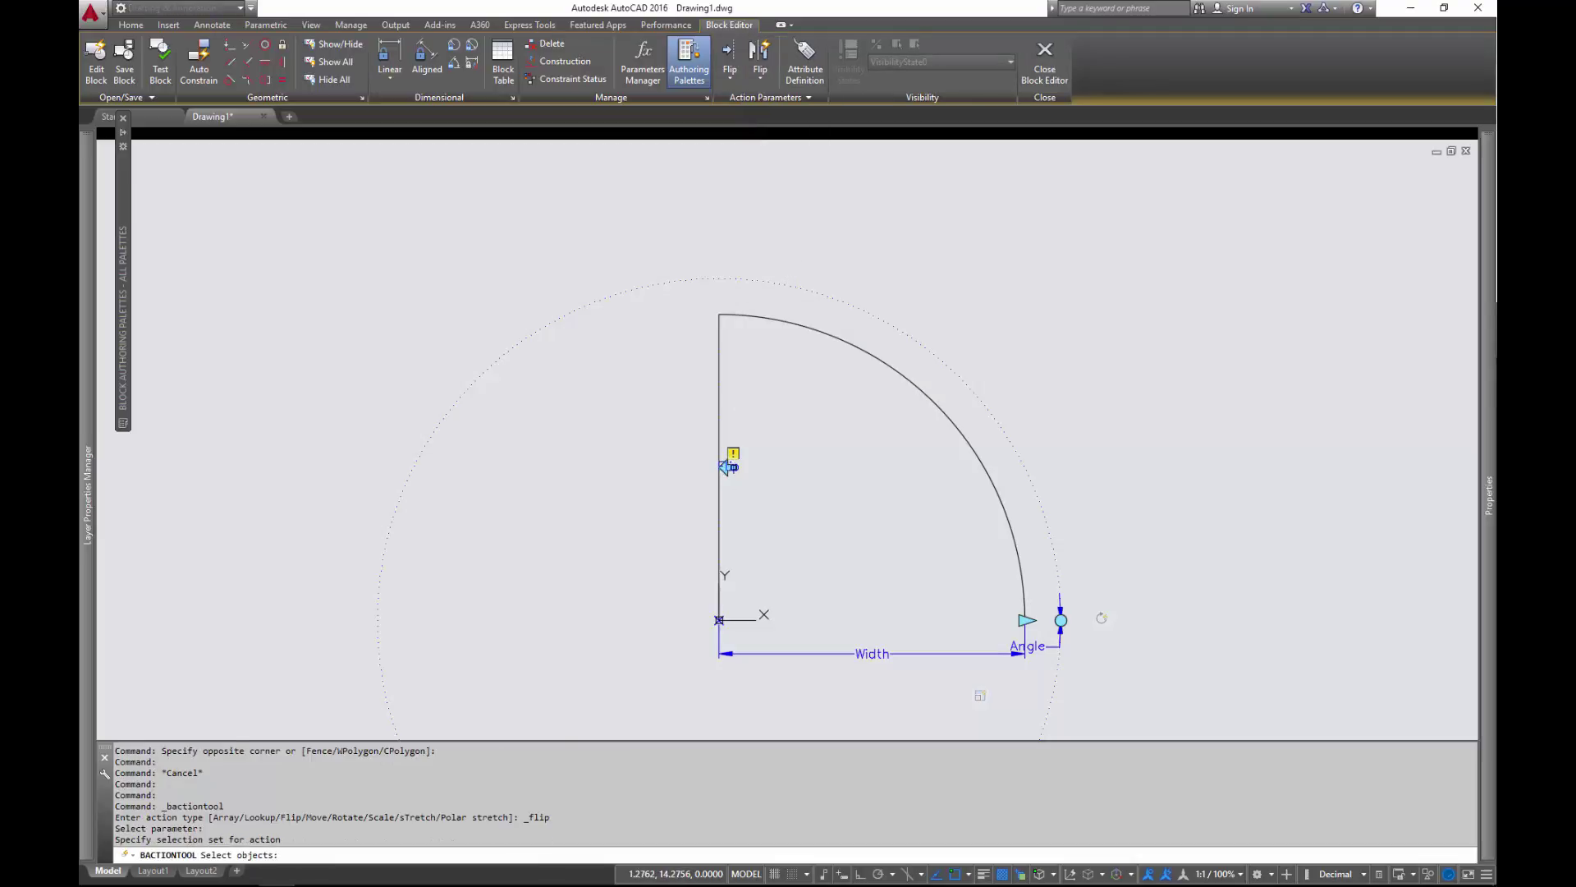
{"action": "left_click", "coordinate": [1183, 244]}
{"action": "left_click", "coordinate": [684, 641]}
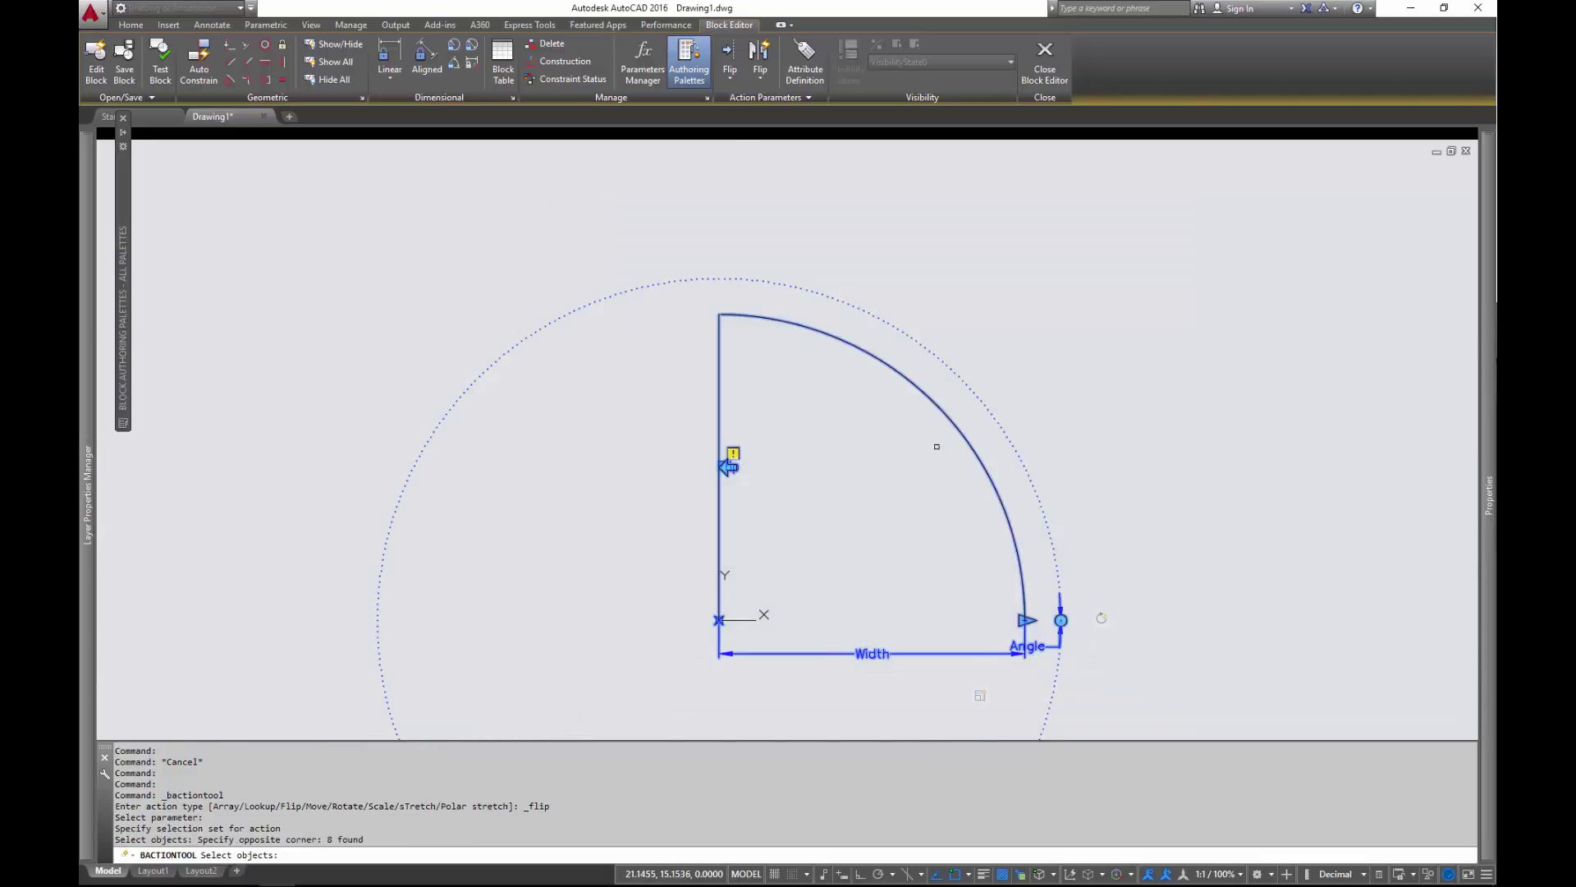
{"action": "key", "text": "Return"}
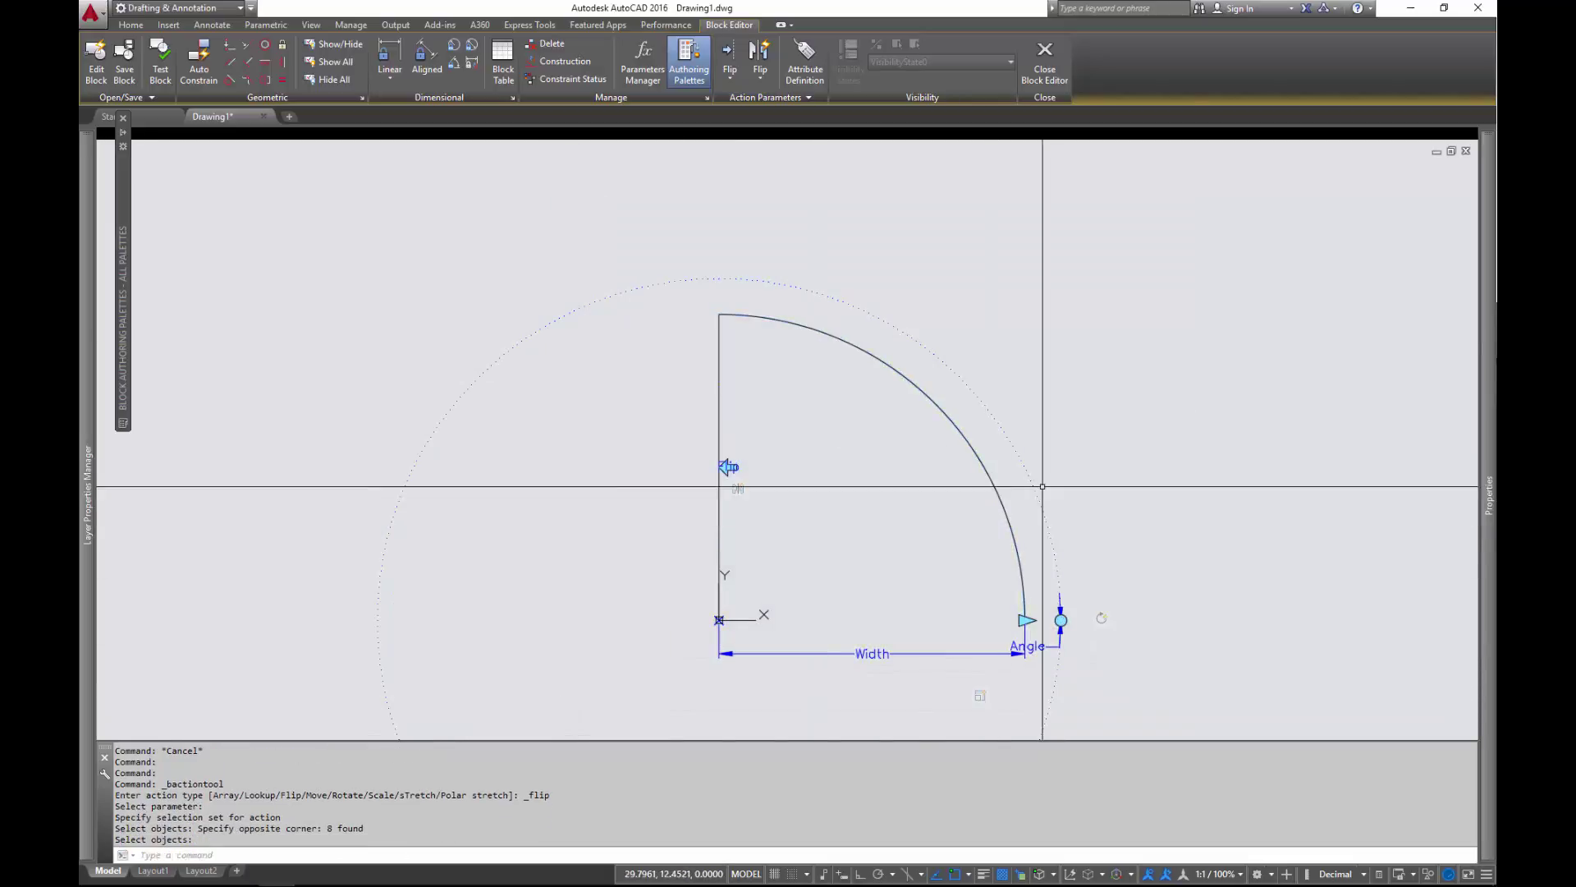
{"action": "middle_click_drag", "start_coordinate": [818, 549], "coordinate": [792, 495]}
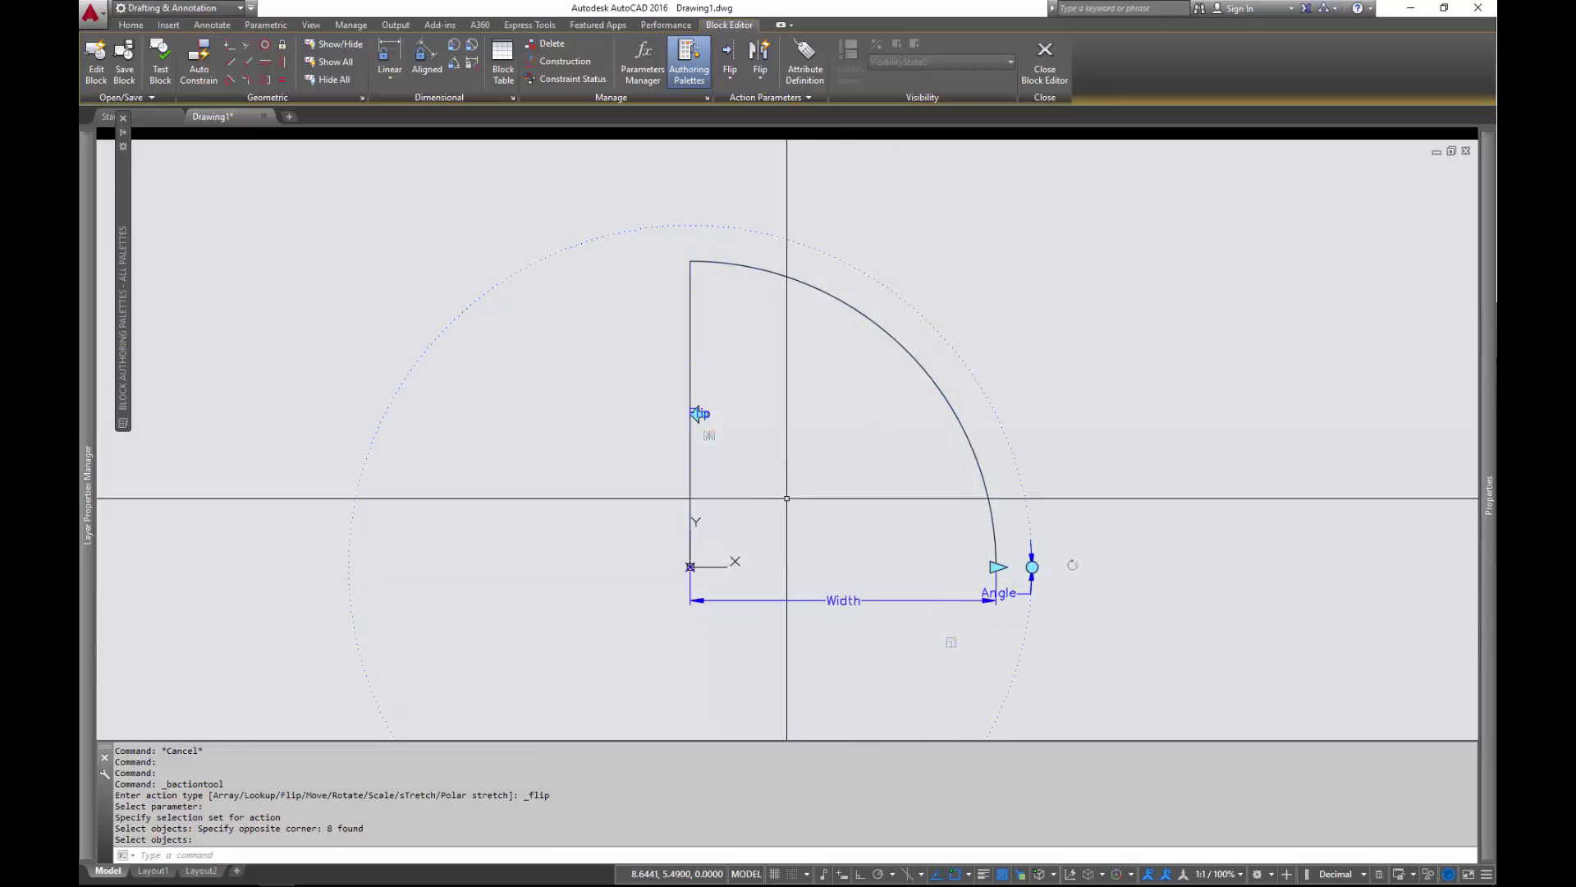
Step: Save the Door block with BSAVE and close the Block Editor with BC
{"action": "type", "text": "bs"}
{"action": "key", "text": "Return"}
{"action": "key", "text": "Return"}
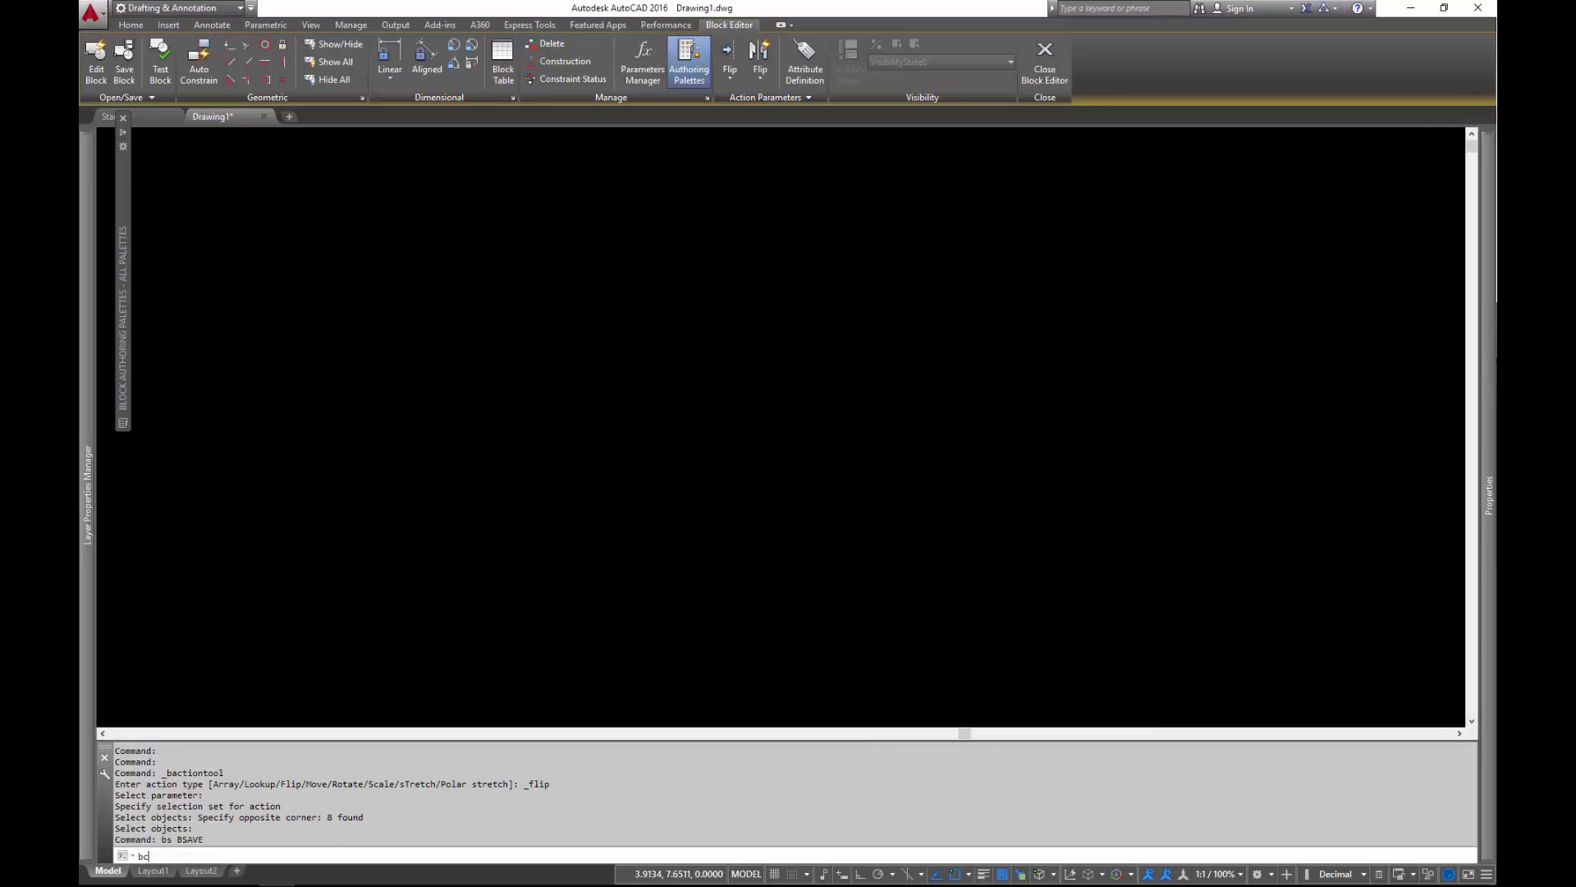
{"action": "type", "text": "bc"}
{"action": "key", "text": "Return"}
Step: Widen the door, rotate it to a new angle, and flip its swing
{"action": "left_click", "coordinate": [730, 580]}
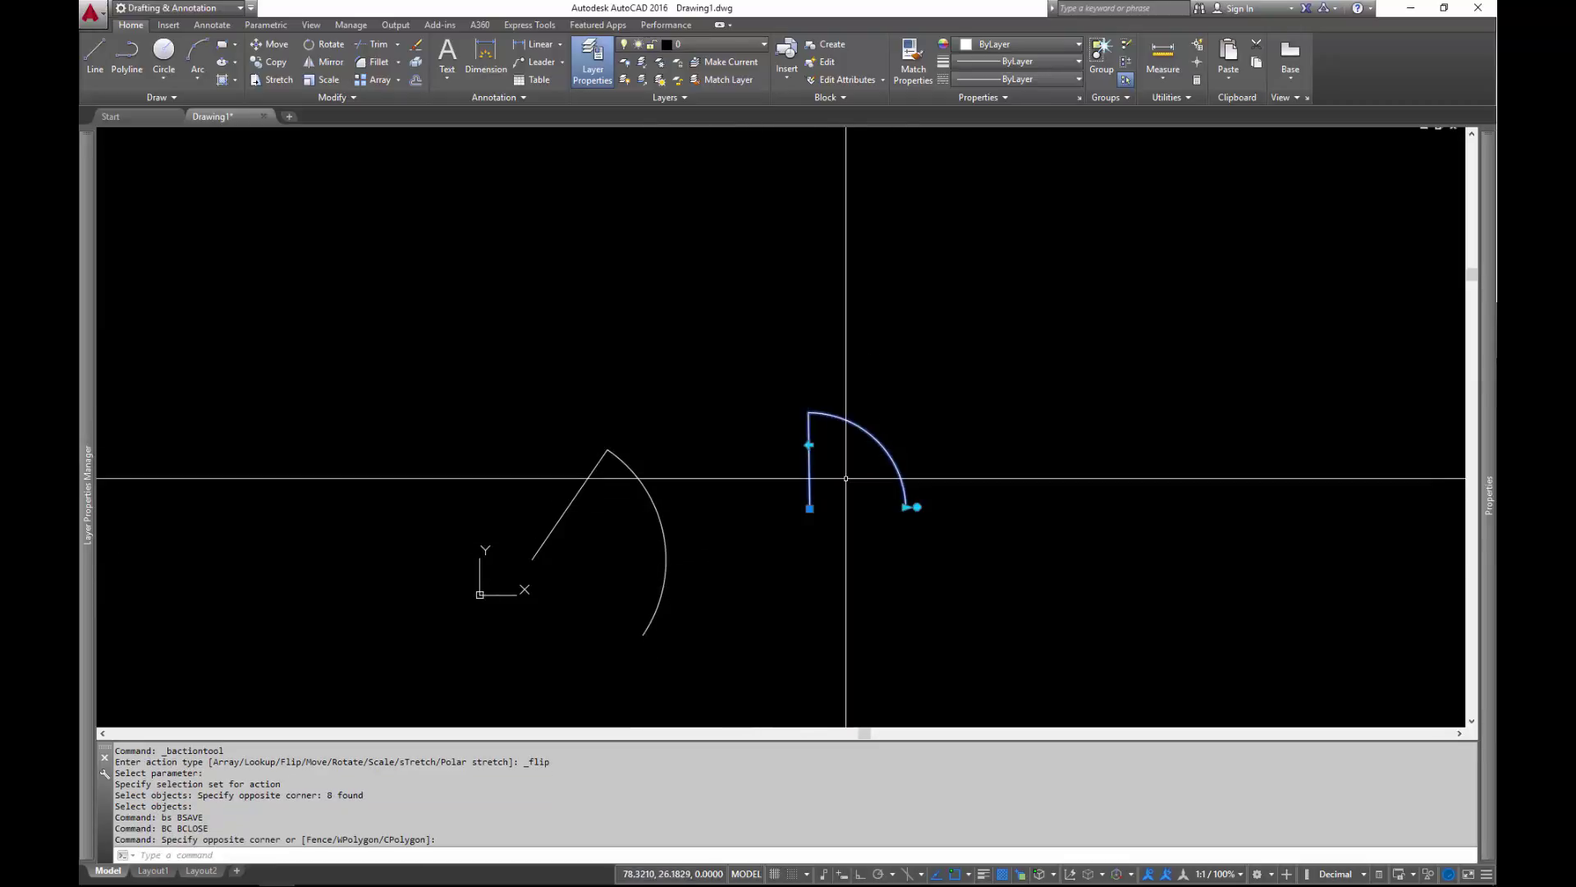
{"action": "left_click", "coordinate": [905, 506]}
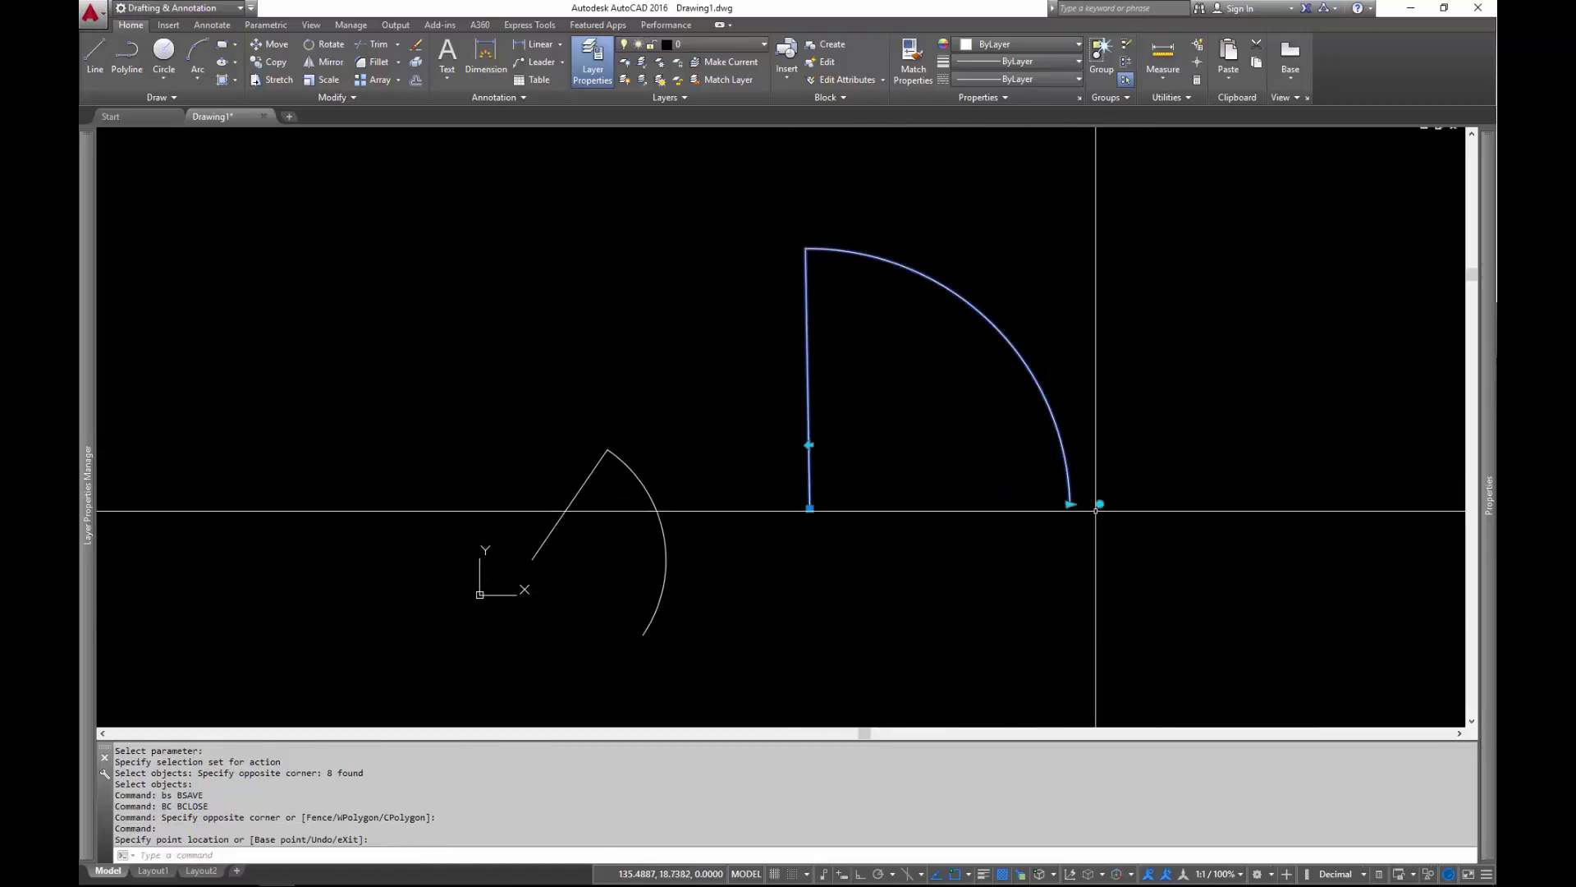
{"action": "left_click", "coordinate": [1097, 507]}
{"action": "left_click", "coordinate": [1100, 504]}
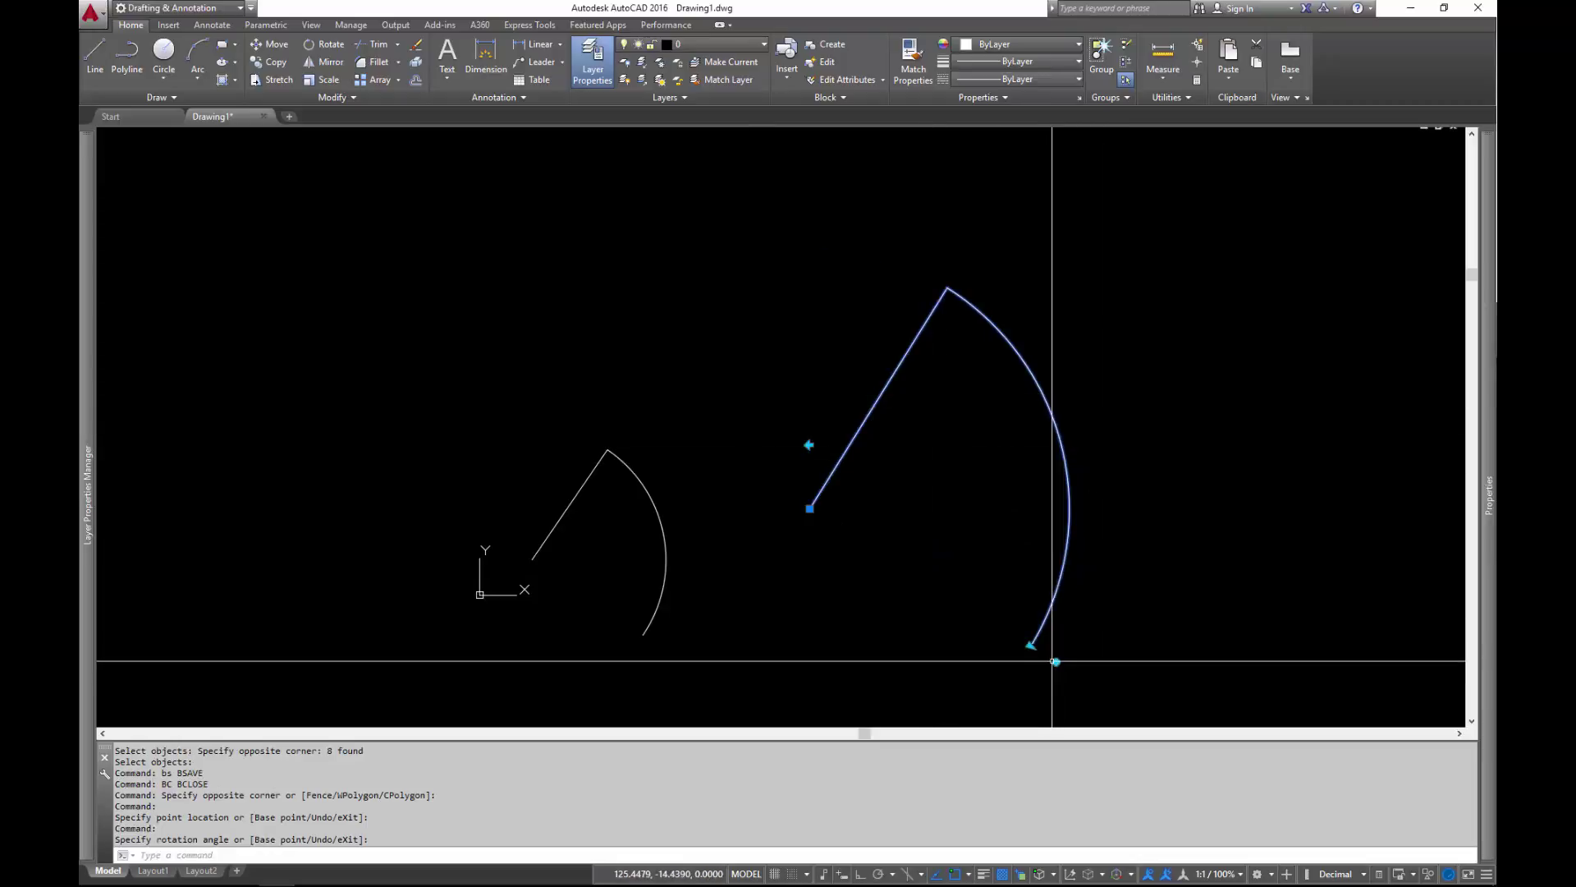
{"action": "left_click", "coordinate": [809, 445]}
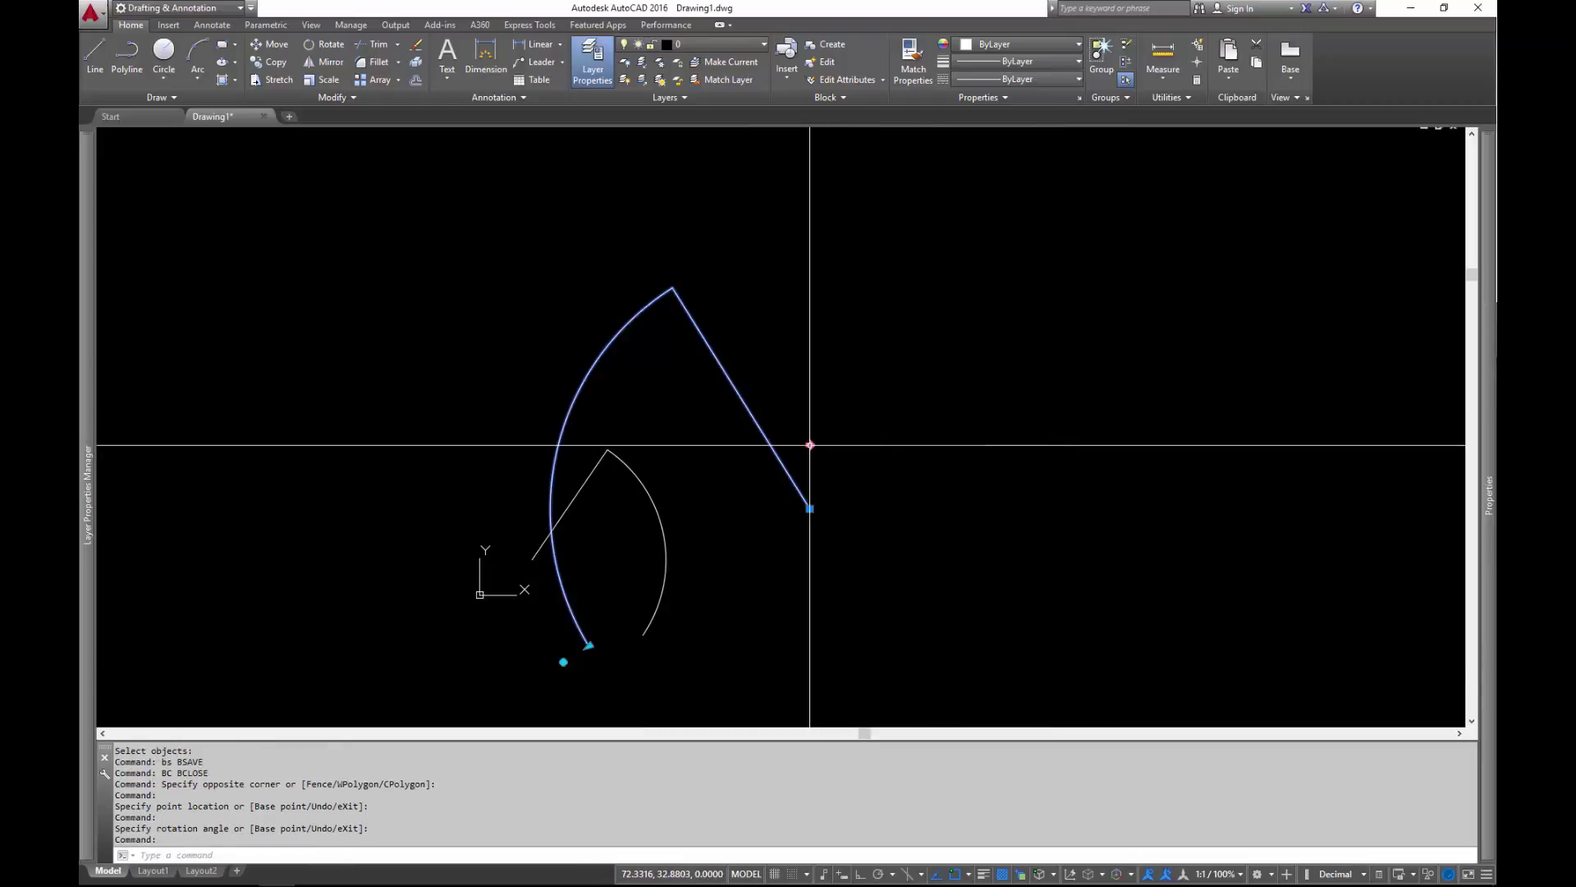
{"action": "left_click", "coordinate": [809, 445]}
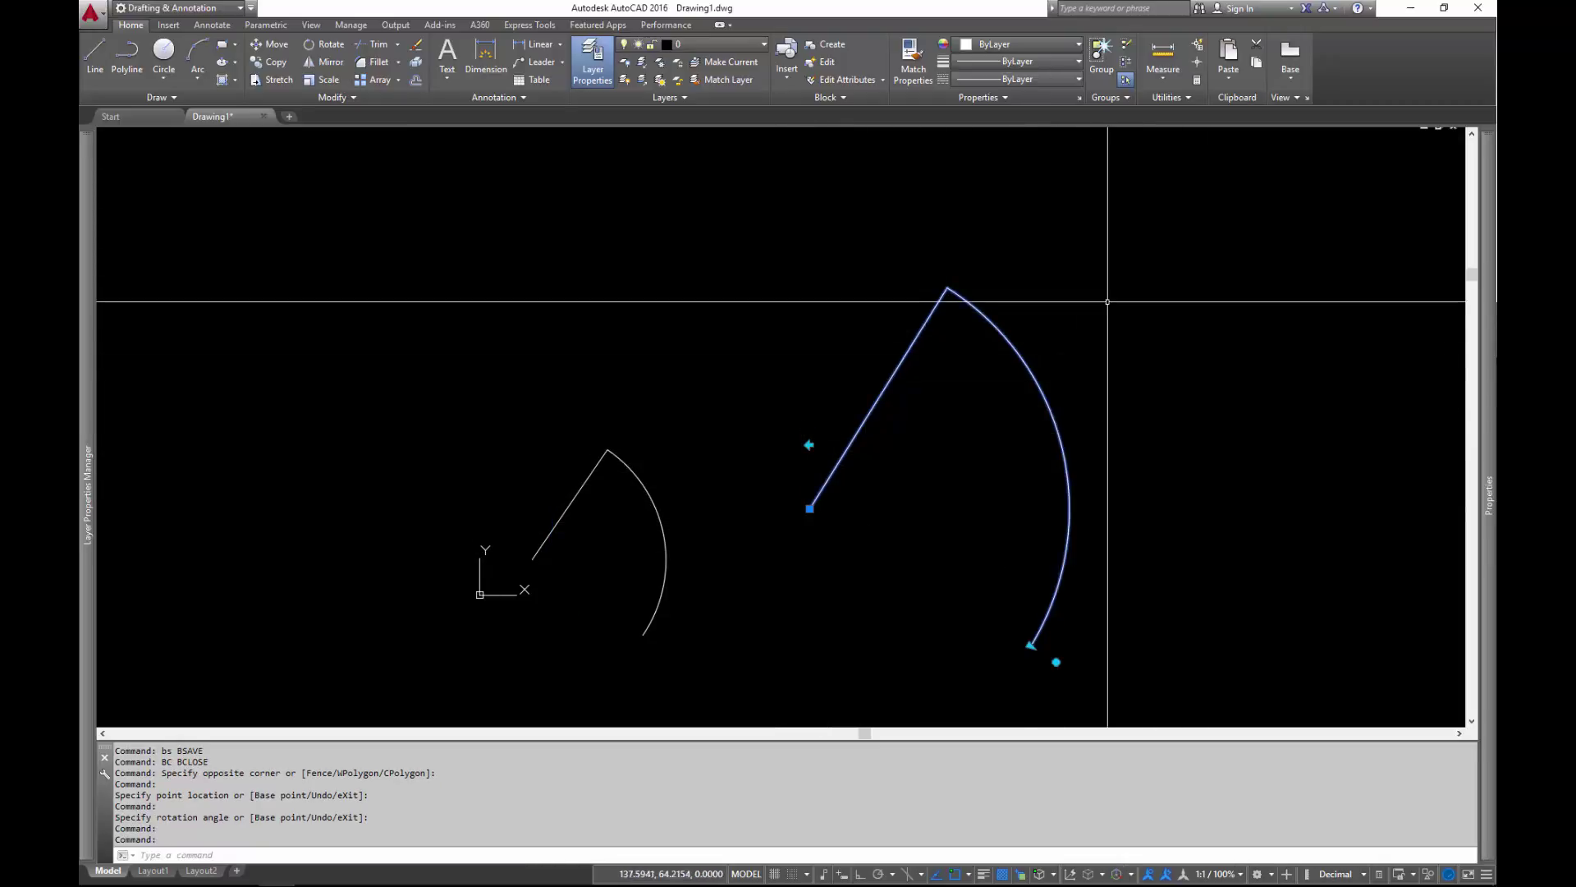
Step: Reopen the Door block in the Block Editor with BE and clear any selection
{"action": "type", "text": "BE"}
{"action": "key", "text": "Return"}
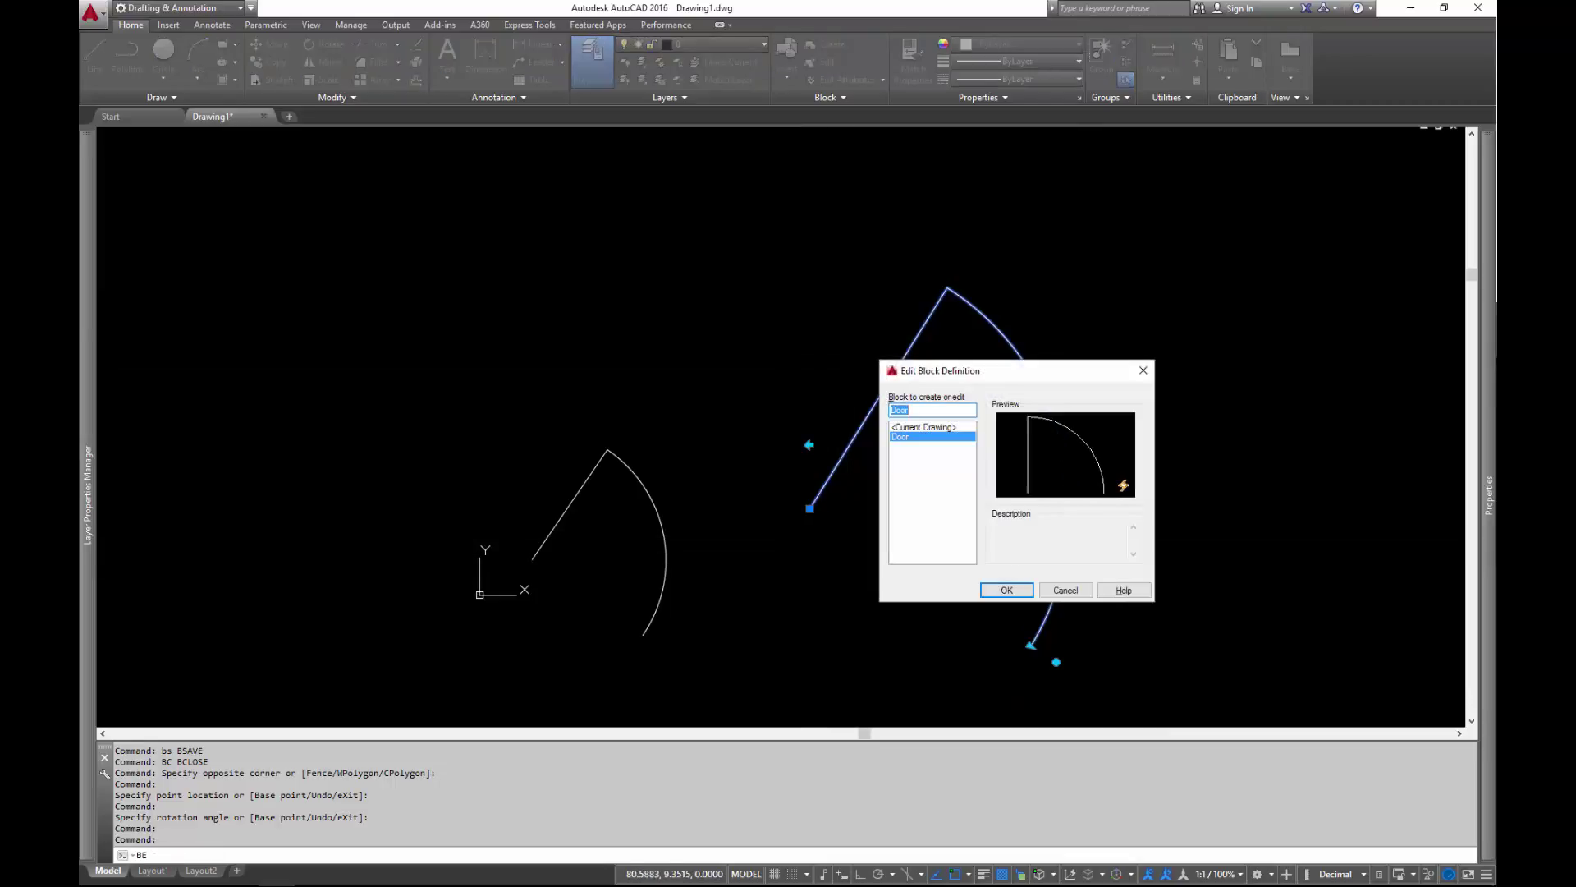
{"action": "key", "text": "Return"}
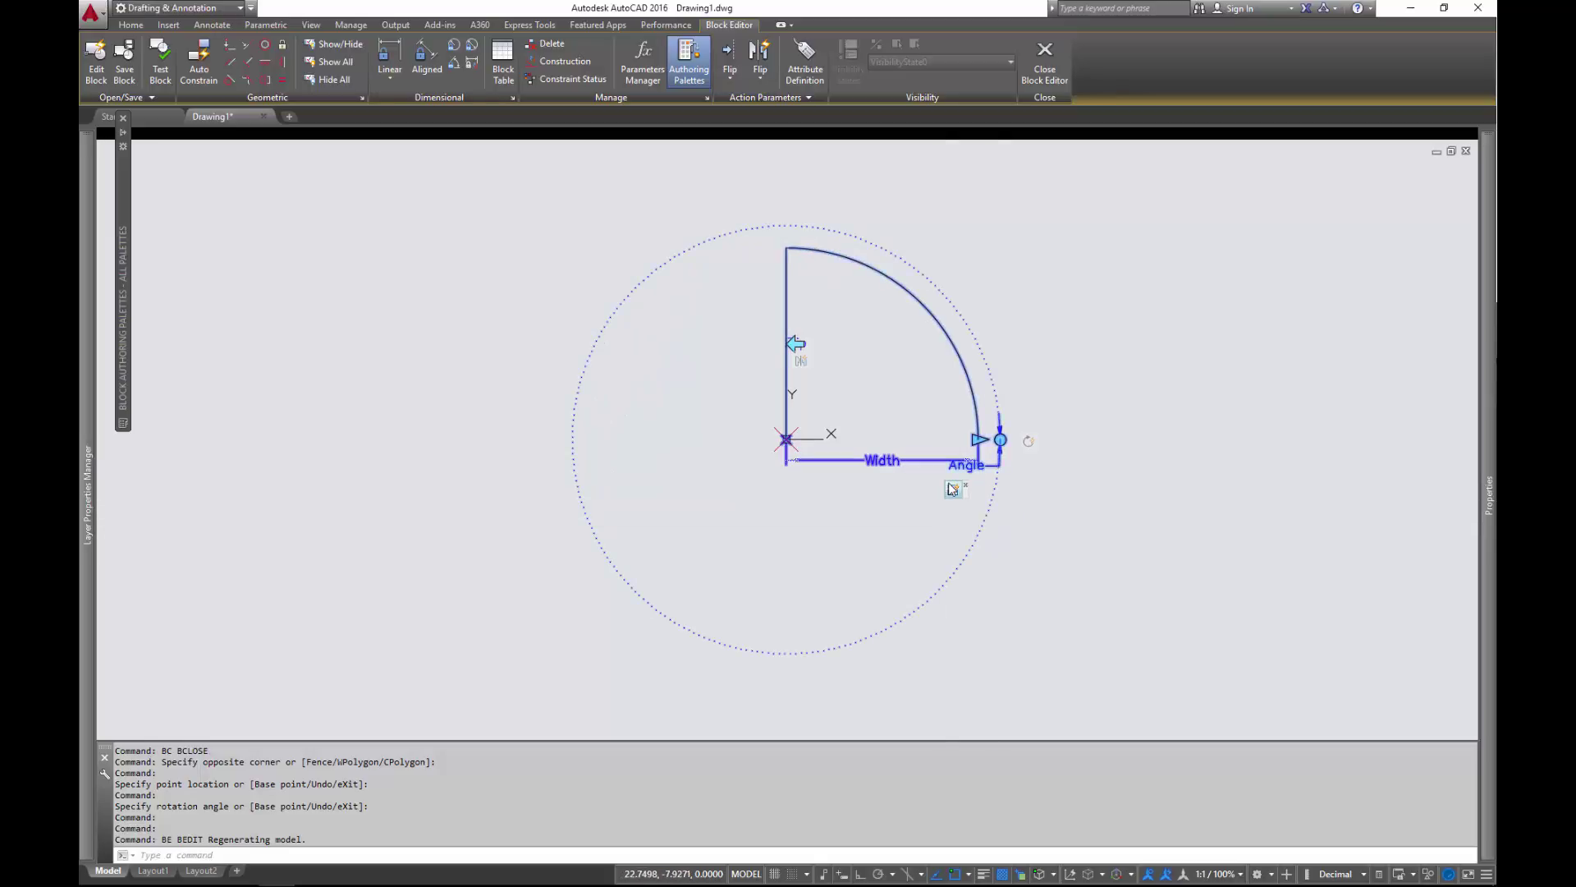
{"action": "key", "text": "Escape"}
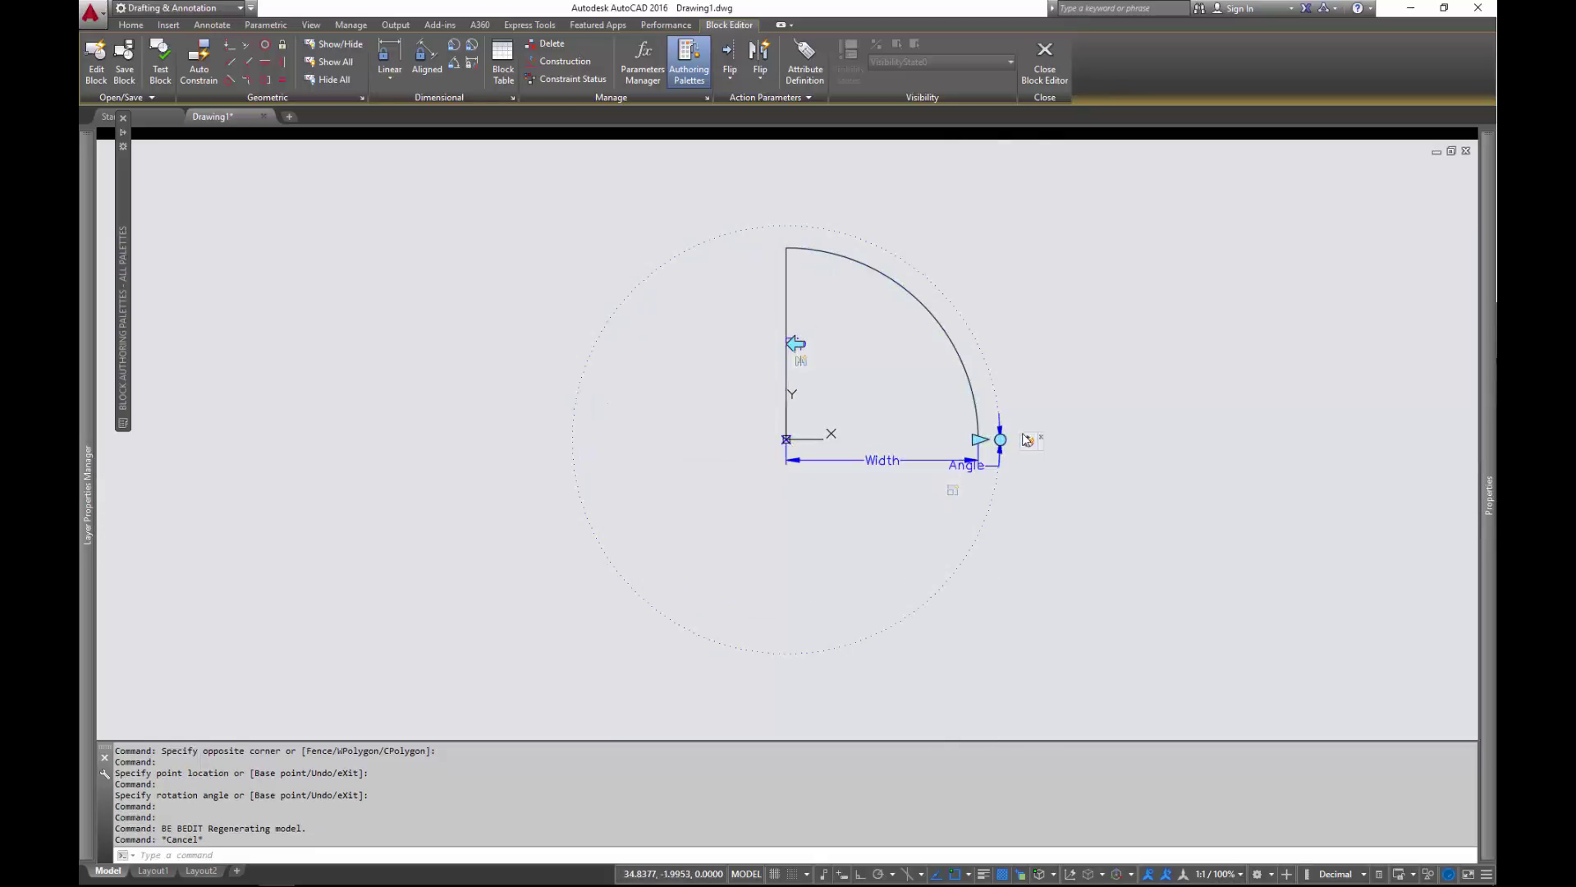
{"action": "key", "text": "Escape"}
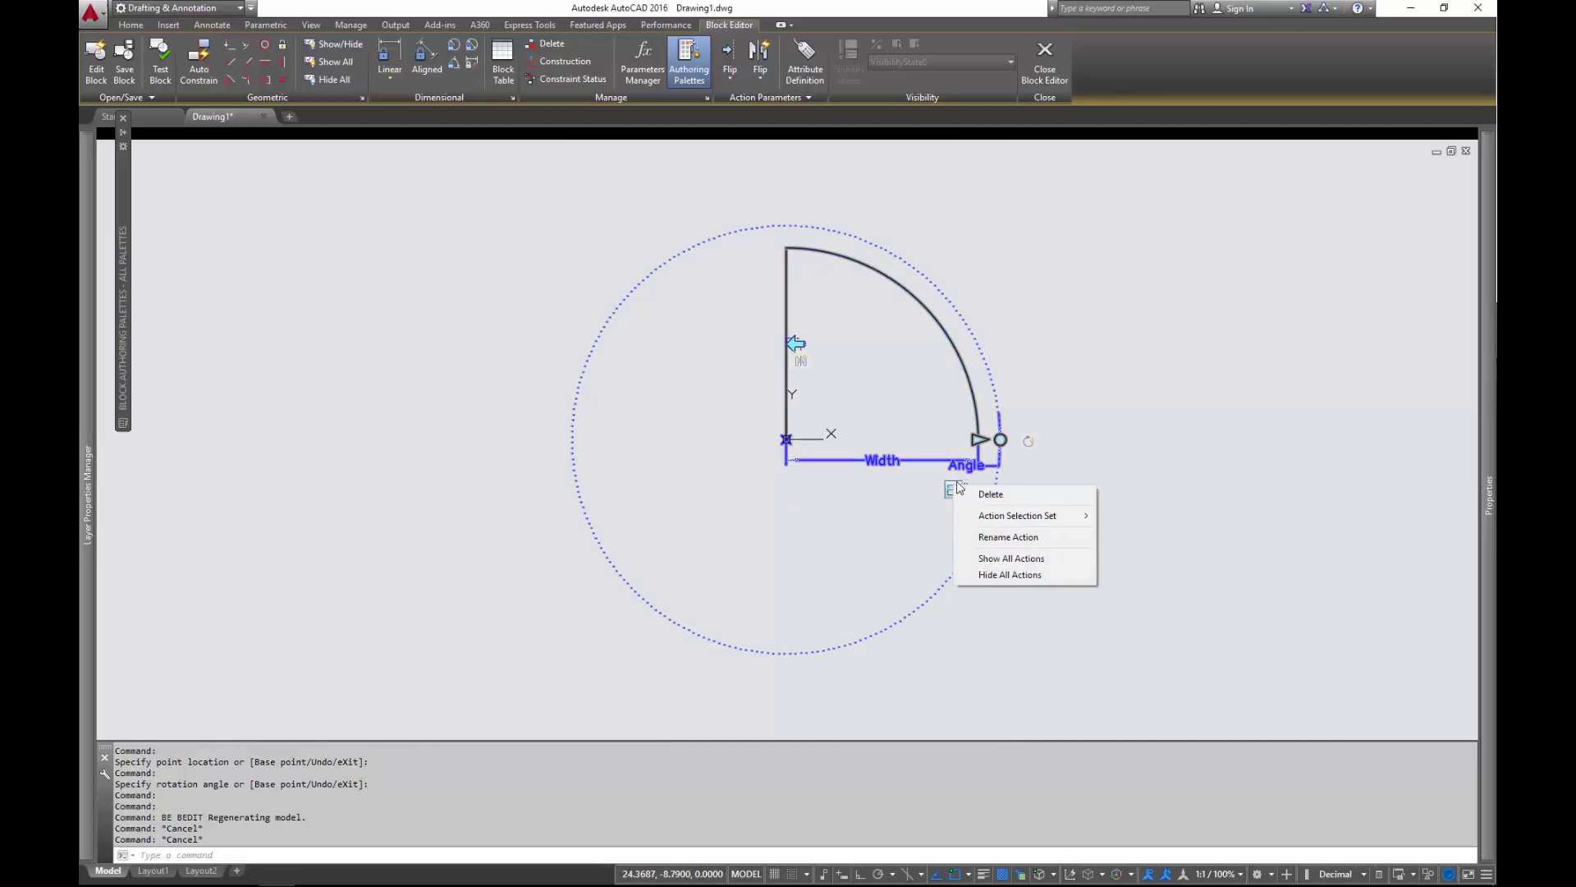
{"action": "key", "text": "Escape"}
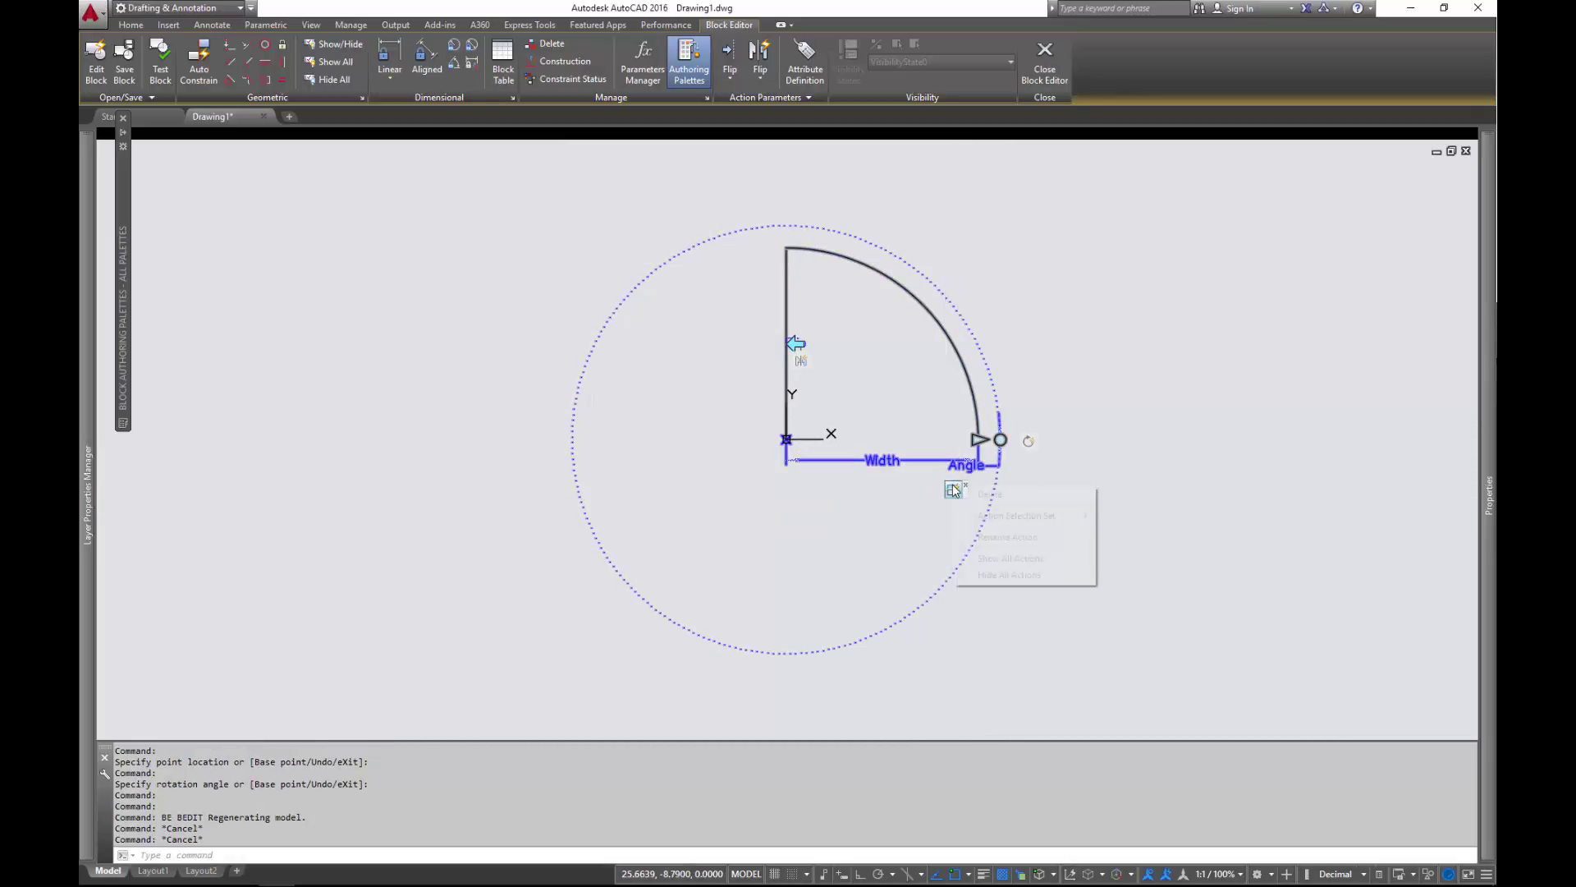
Step: Redefine the rotate action's selection set to include the whole door
{"action": "mouse_move", "coordinate": [1007, 516]}
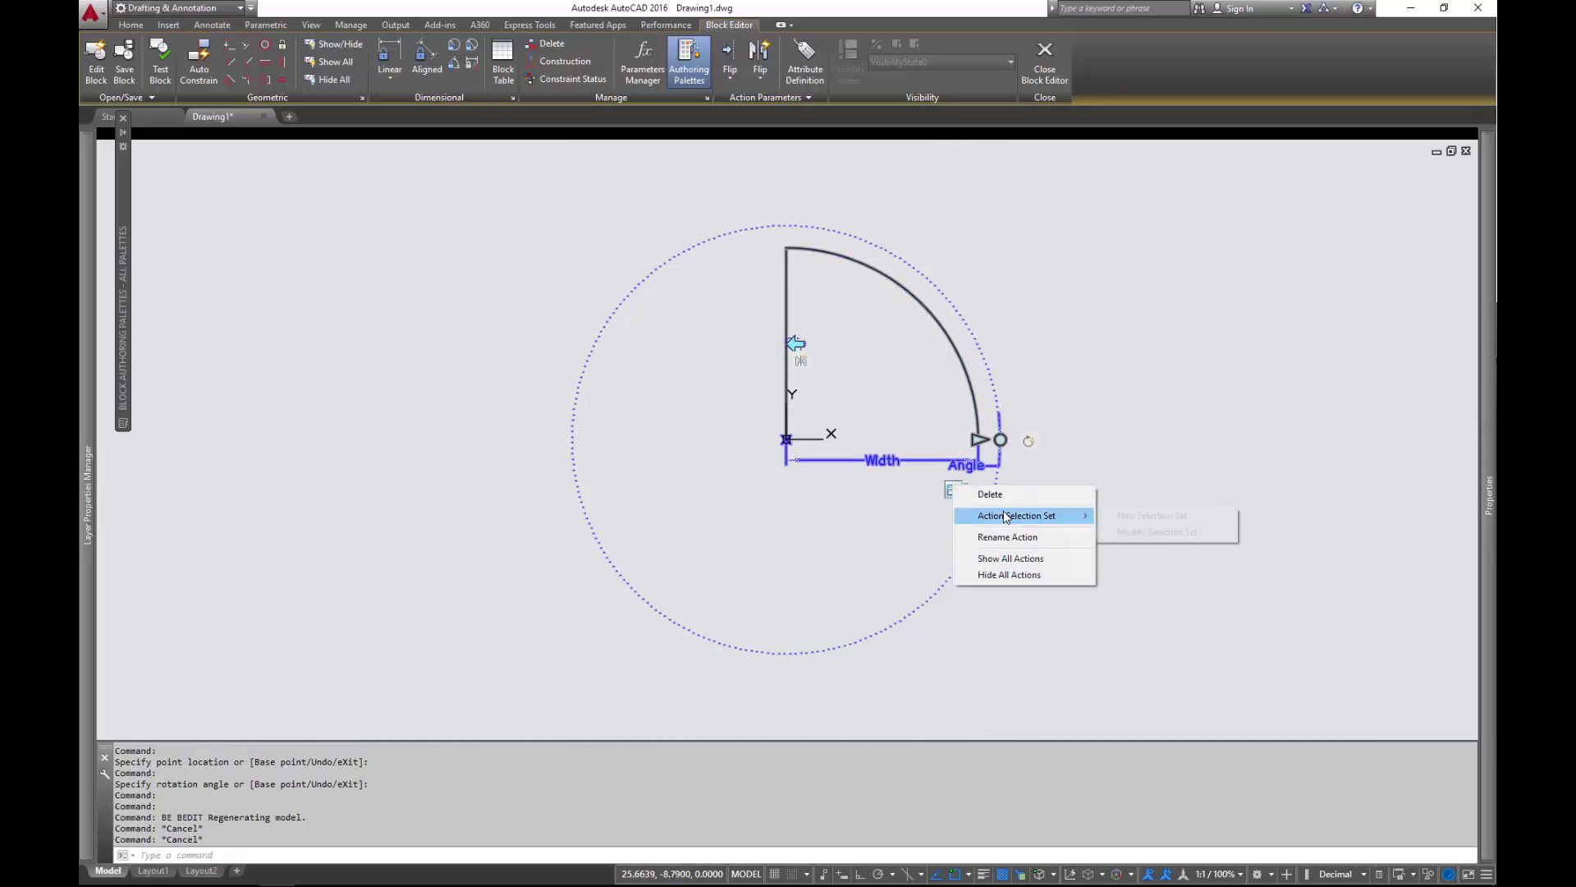
{"action": "left_click", "coordinate": [1171, 534]}
{"action": "left_click", "coordinate": [1114, 190]}
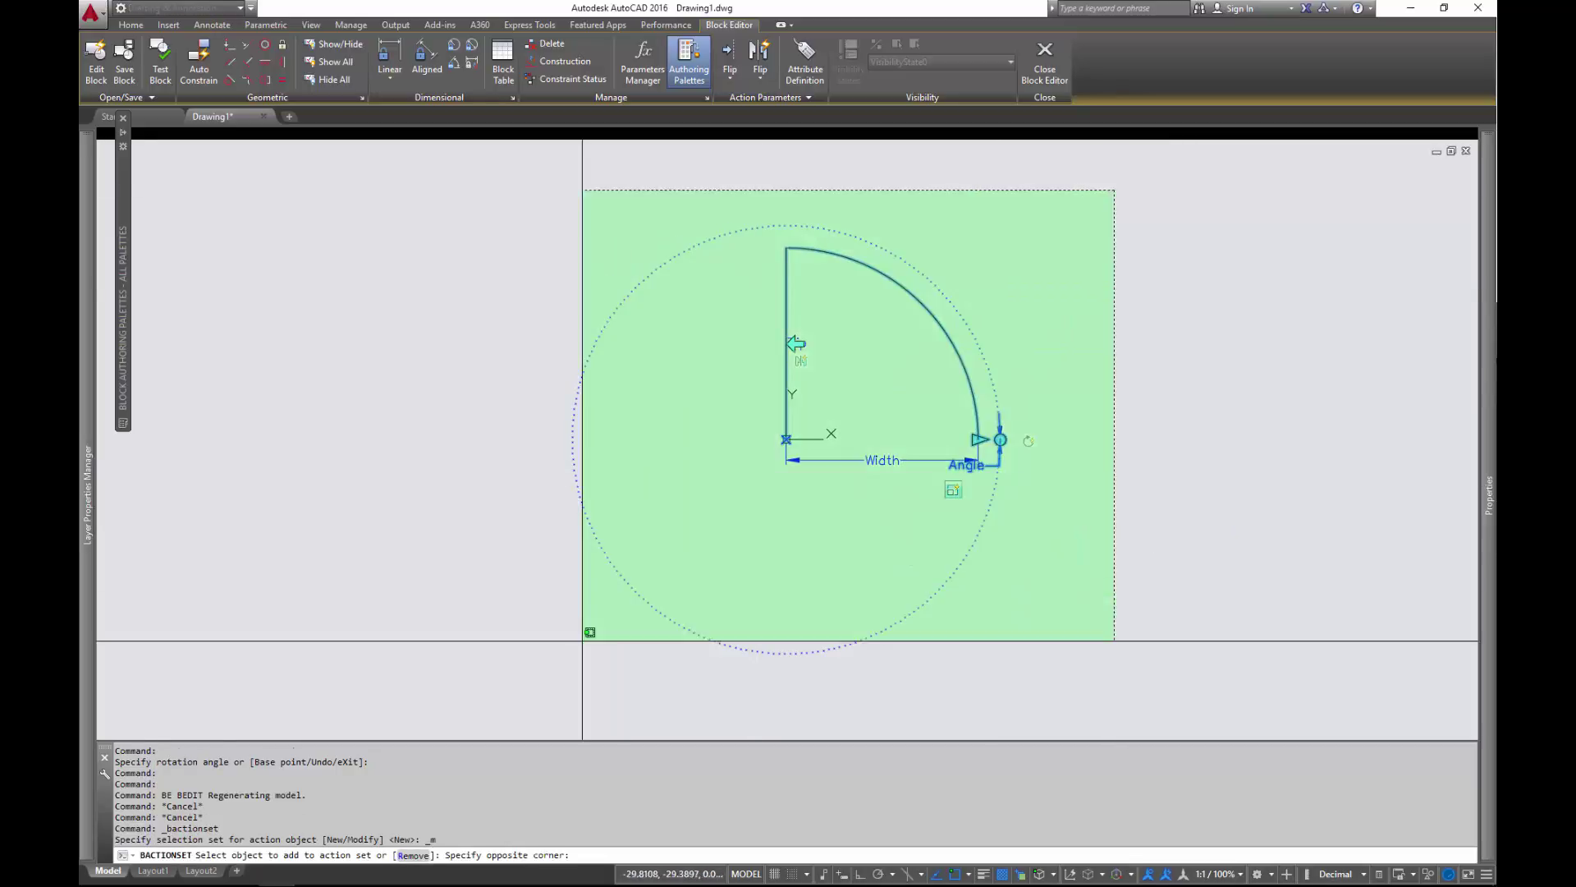
{"action": "left_click", "coordinate": [584, 637]}
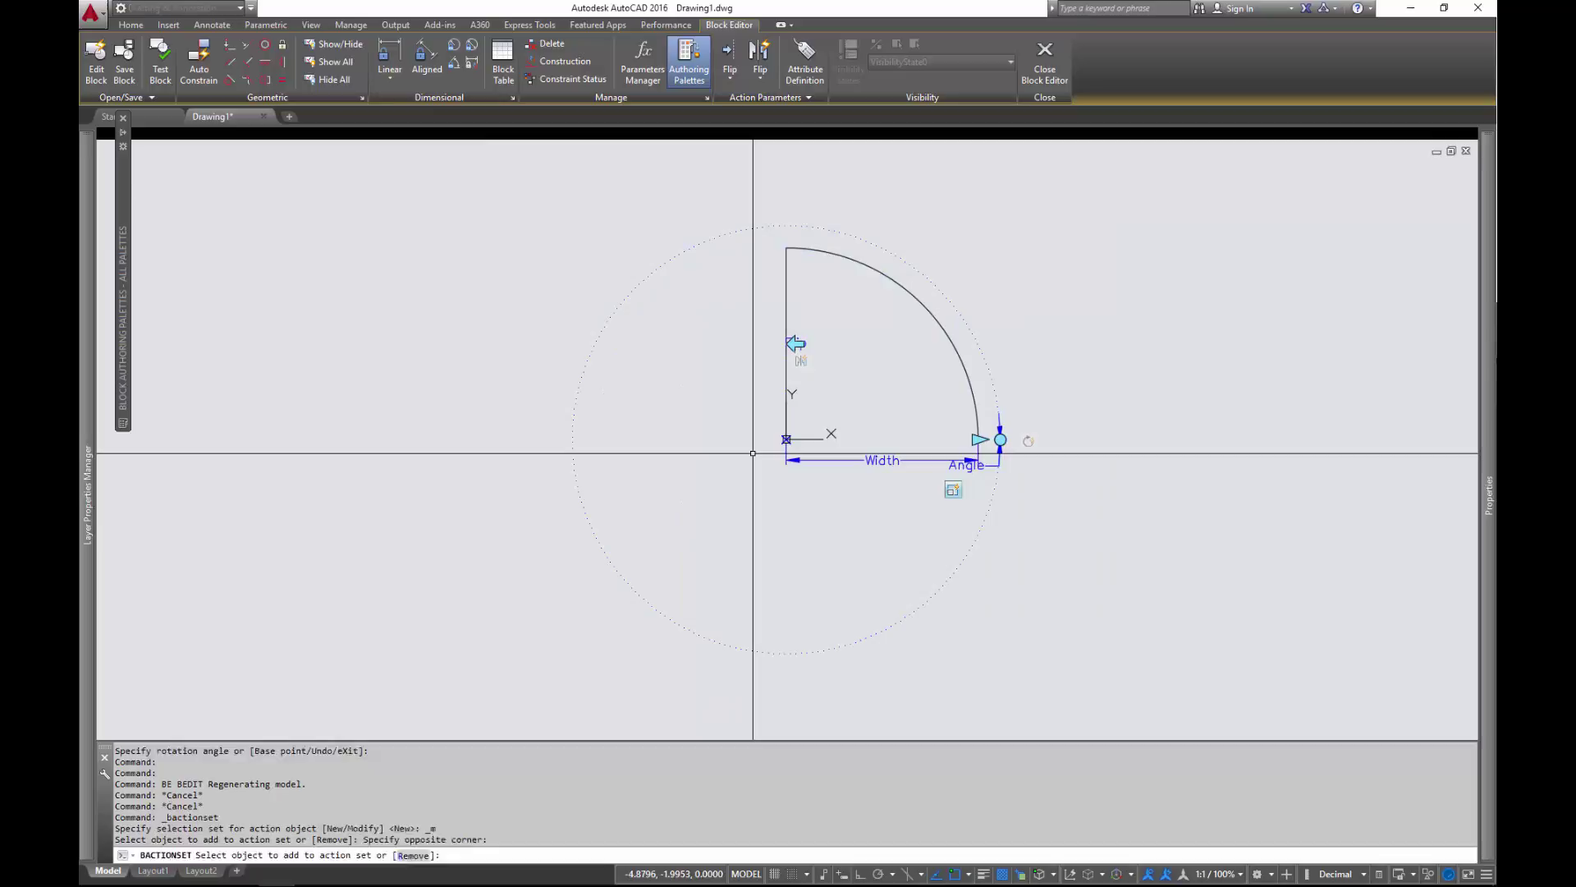
{"action": "key", "text": "Return"}
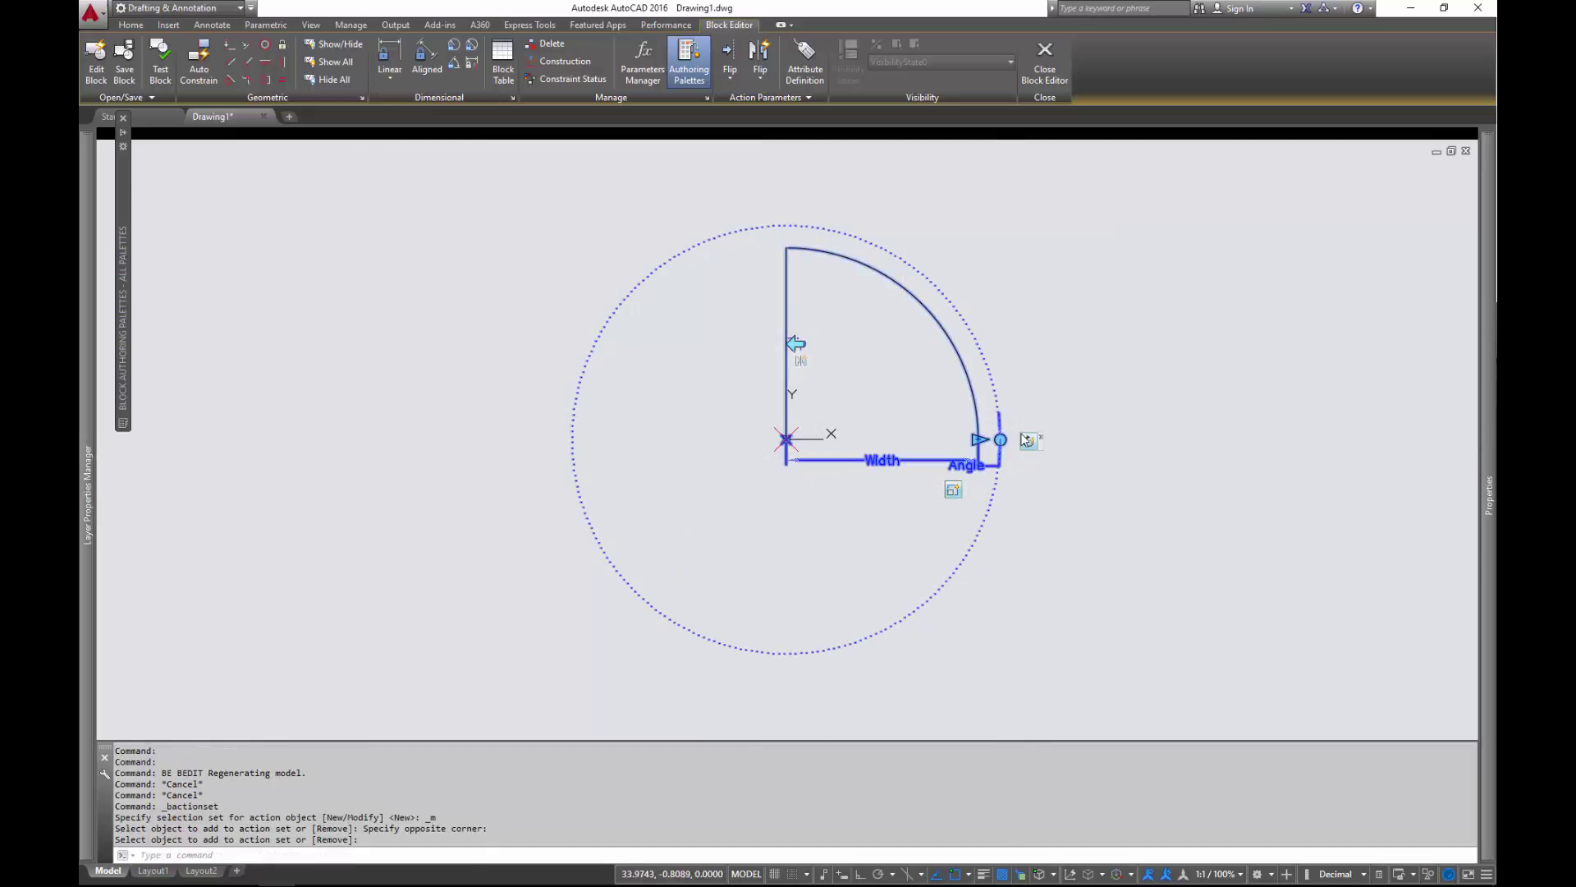
Step: Redefine the stretch action's selection set with a crossing window over the door geometry
{"action": "right_click", "coordinate": [1031, 444]}
{"action": "mouse_move", "coordinate": [1141, 472]}
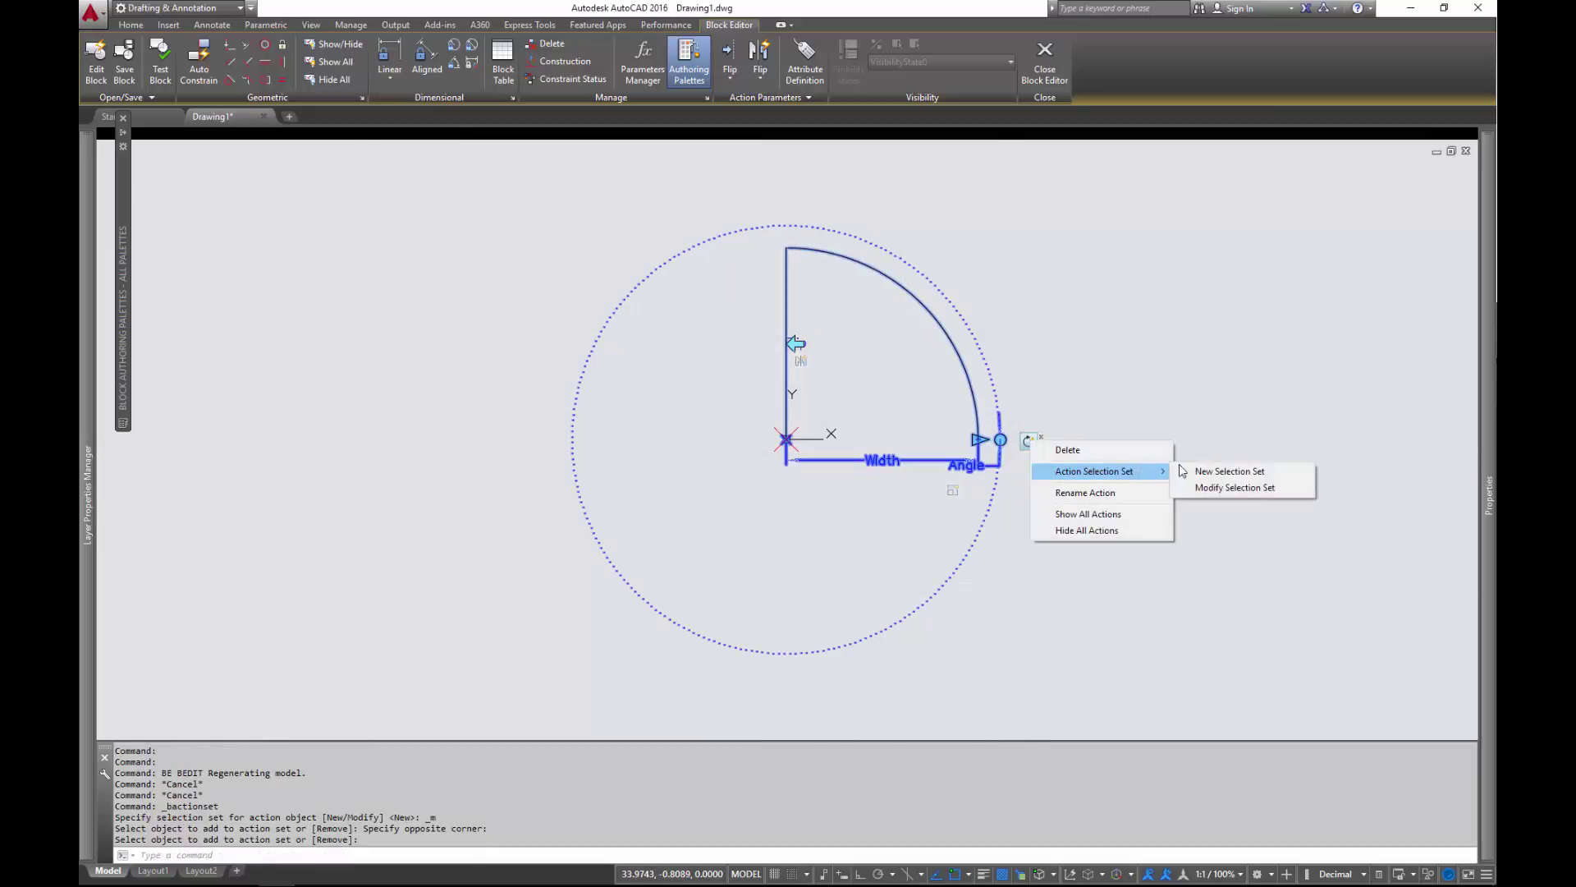
{"action": "left_click", "coordinate": [1205, 487]}
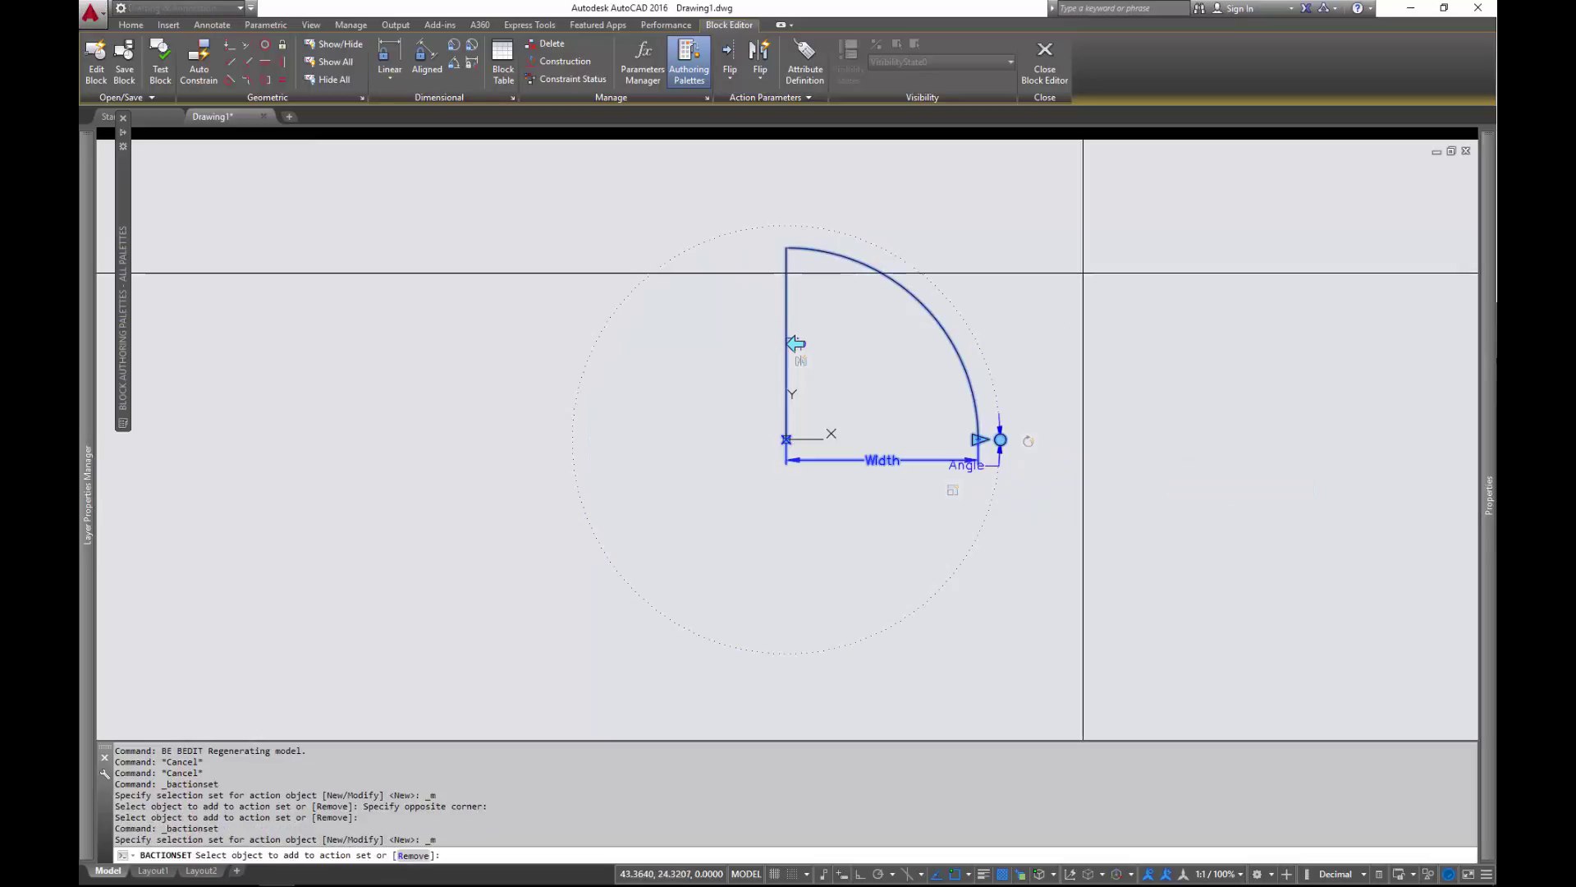
{"action": "left_click", "coordinate": [1073, 263]}
{"action": "left_click", "coordinate": [666, 540]}
{"action": "key", "text": "Return"}
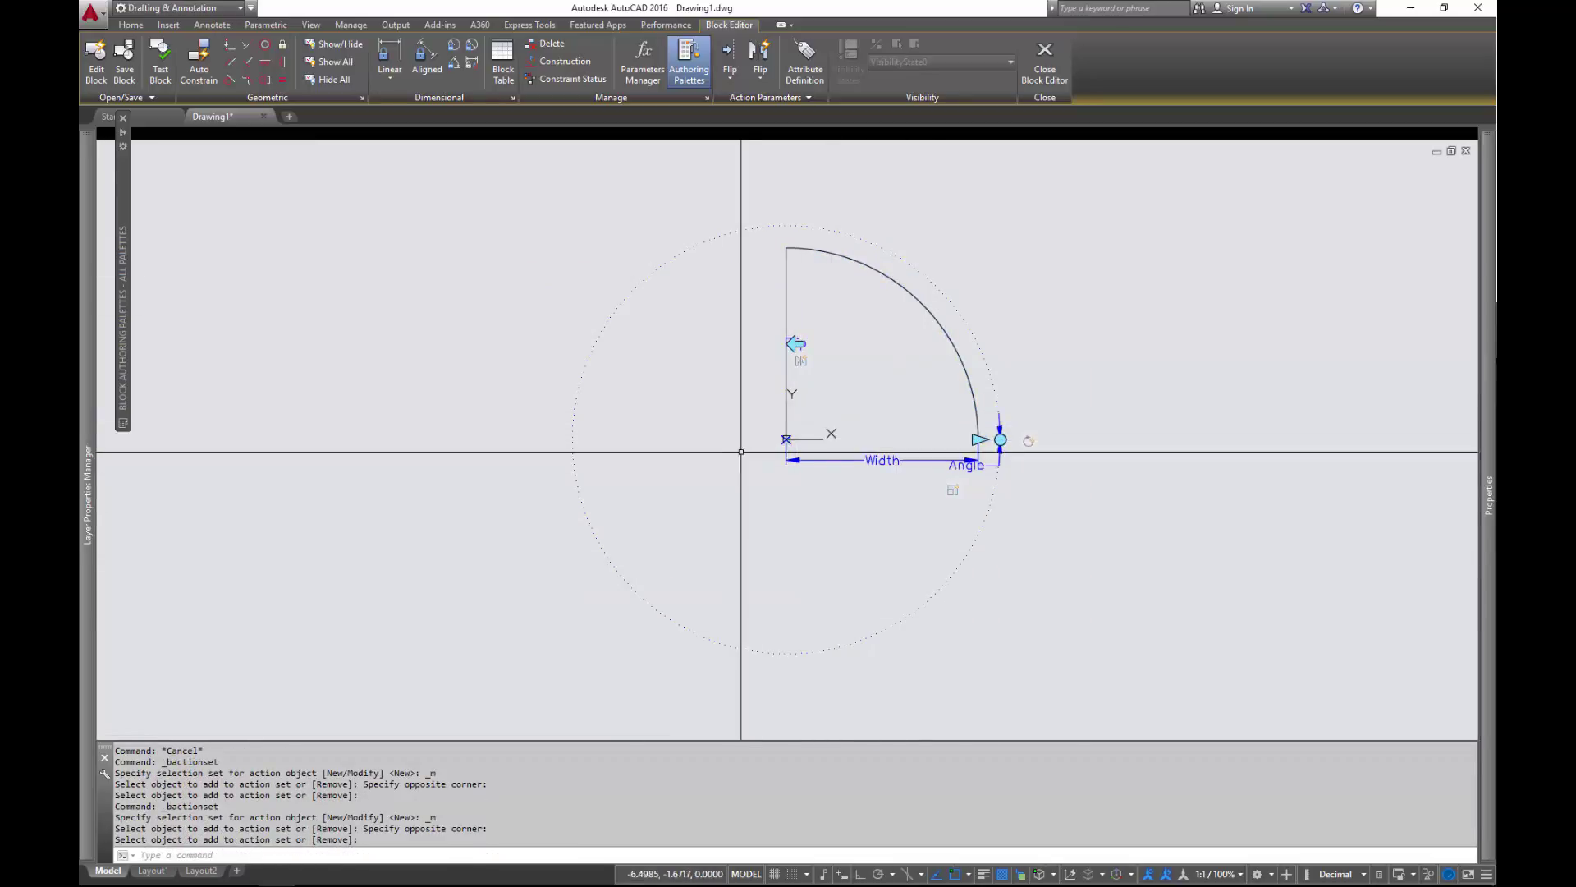
Step: Save the Door block with BSAVE, close it with BC, and select the door
{"action": "type", "text": "bs"}
{"action": "key", "text": "Return"}
{"action": "left_click", "coordinate": [672, 430]}
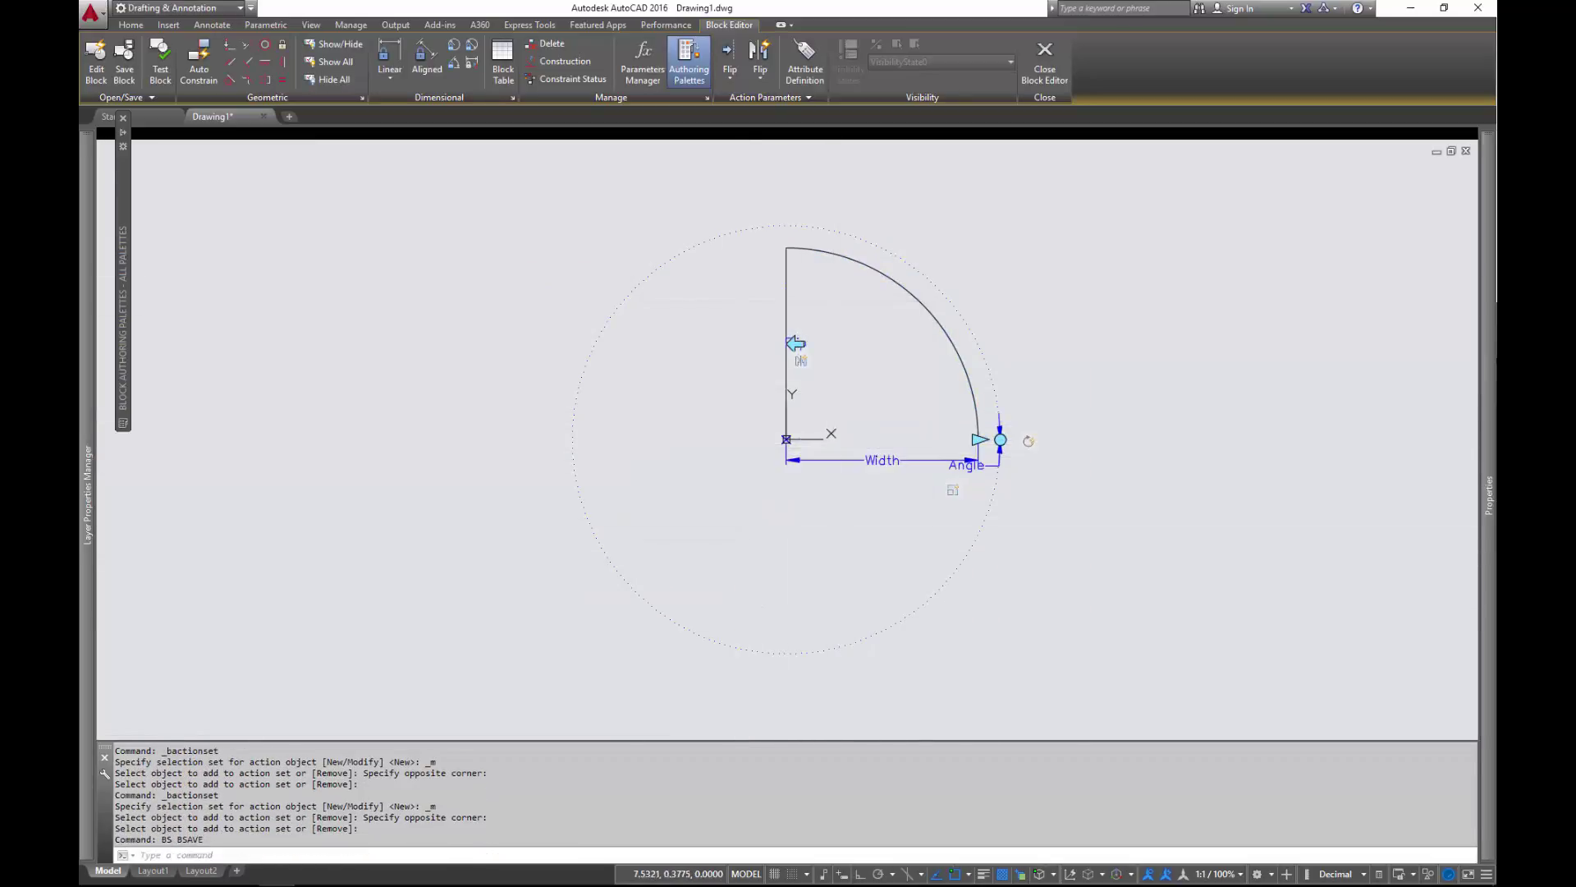
{"action": "type", "text": "bc"}
{"action": "key", "text": "Return"}
{"action": "left_click", "coordinate": [964, 328]}
{"action": "left_click", "coordinate": [760, 465]}
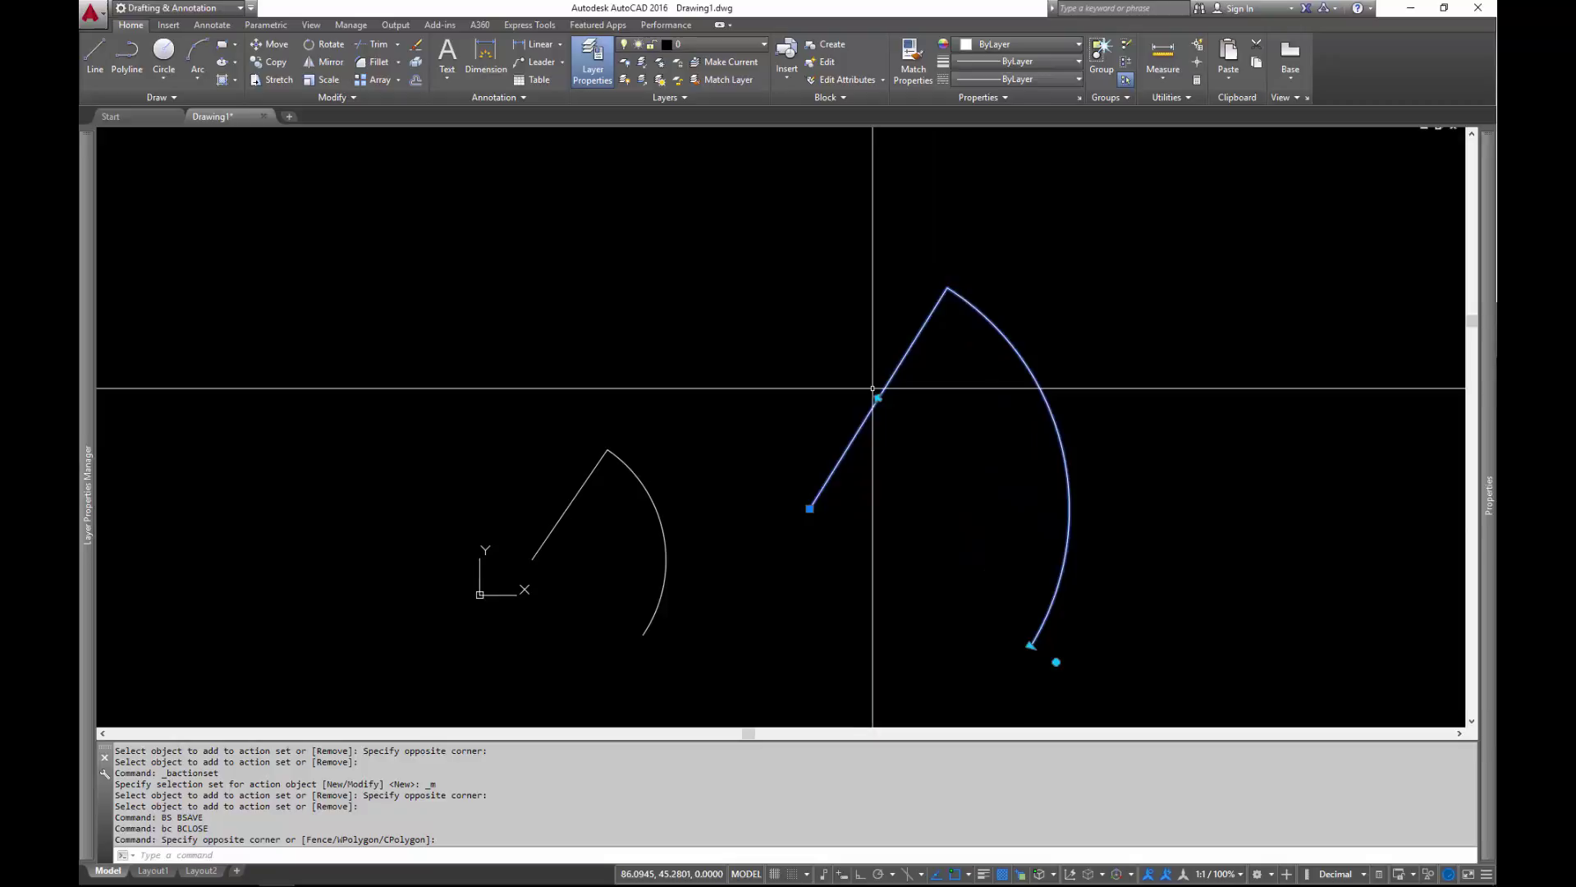
Step: Test the door's flip, rotate and stretch grips, narrowing it and flipping back
{"action": "left_click", "coordinate": [878, 398]}
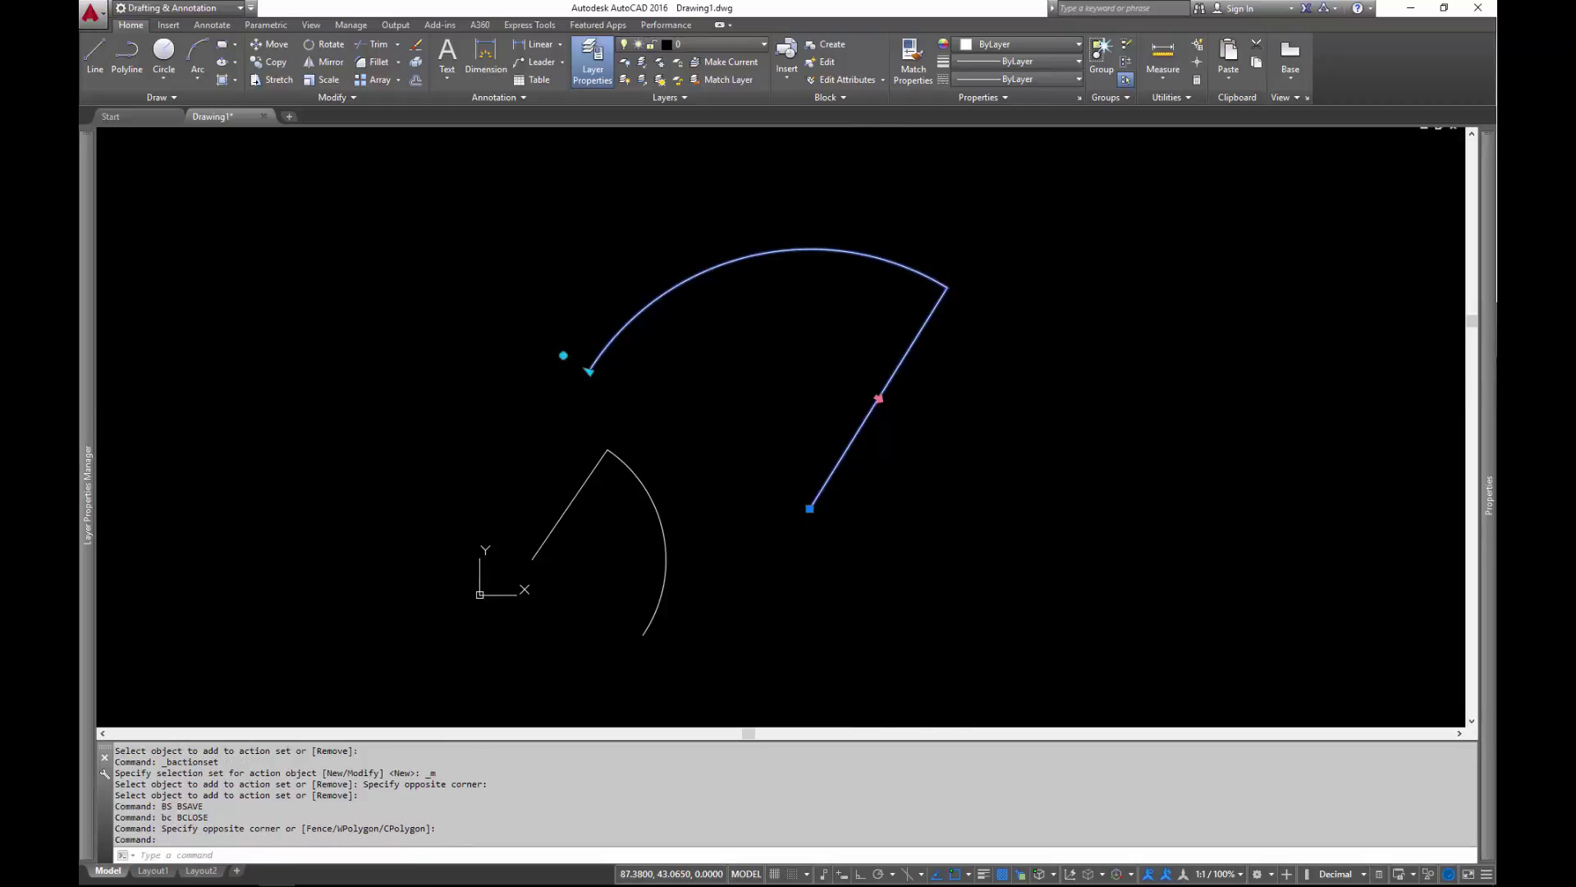
{"action": "left_click", "coordinate": [878, 398]}
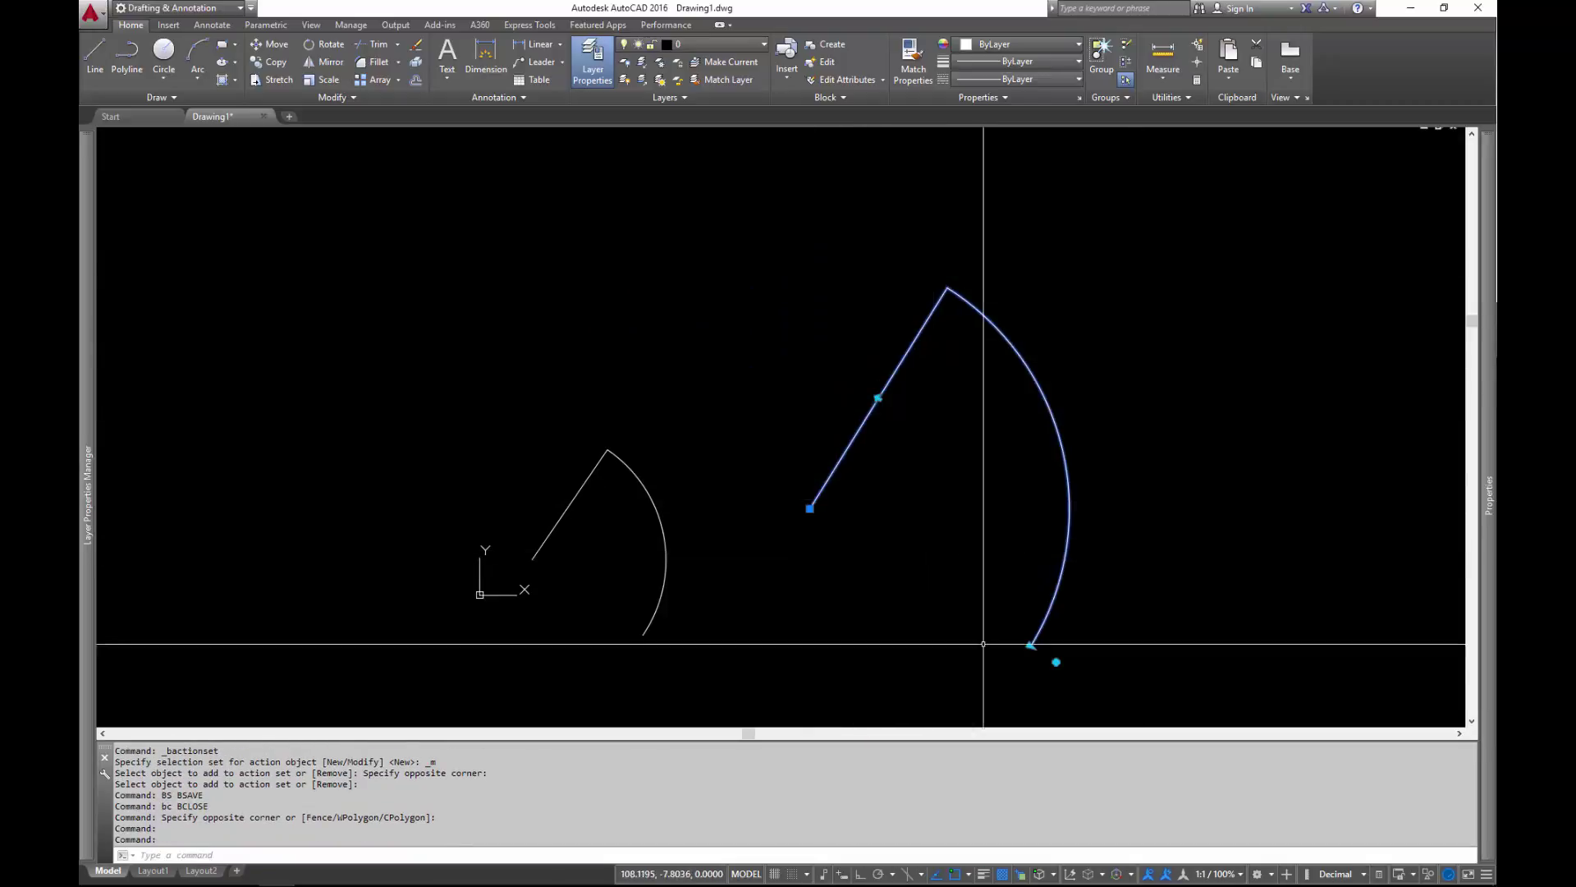
{"action": "left_click", "coordinate": [1056, 662]}
{"action": "left_click", "coordinate": [1031, 503]}
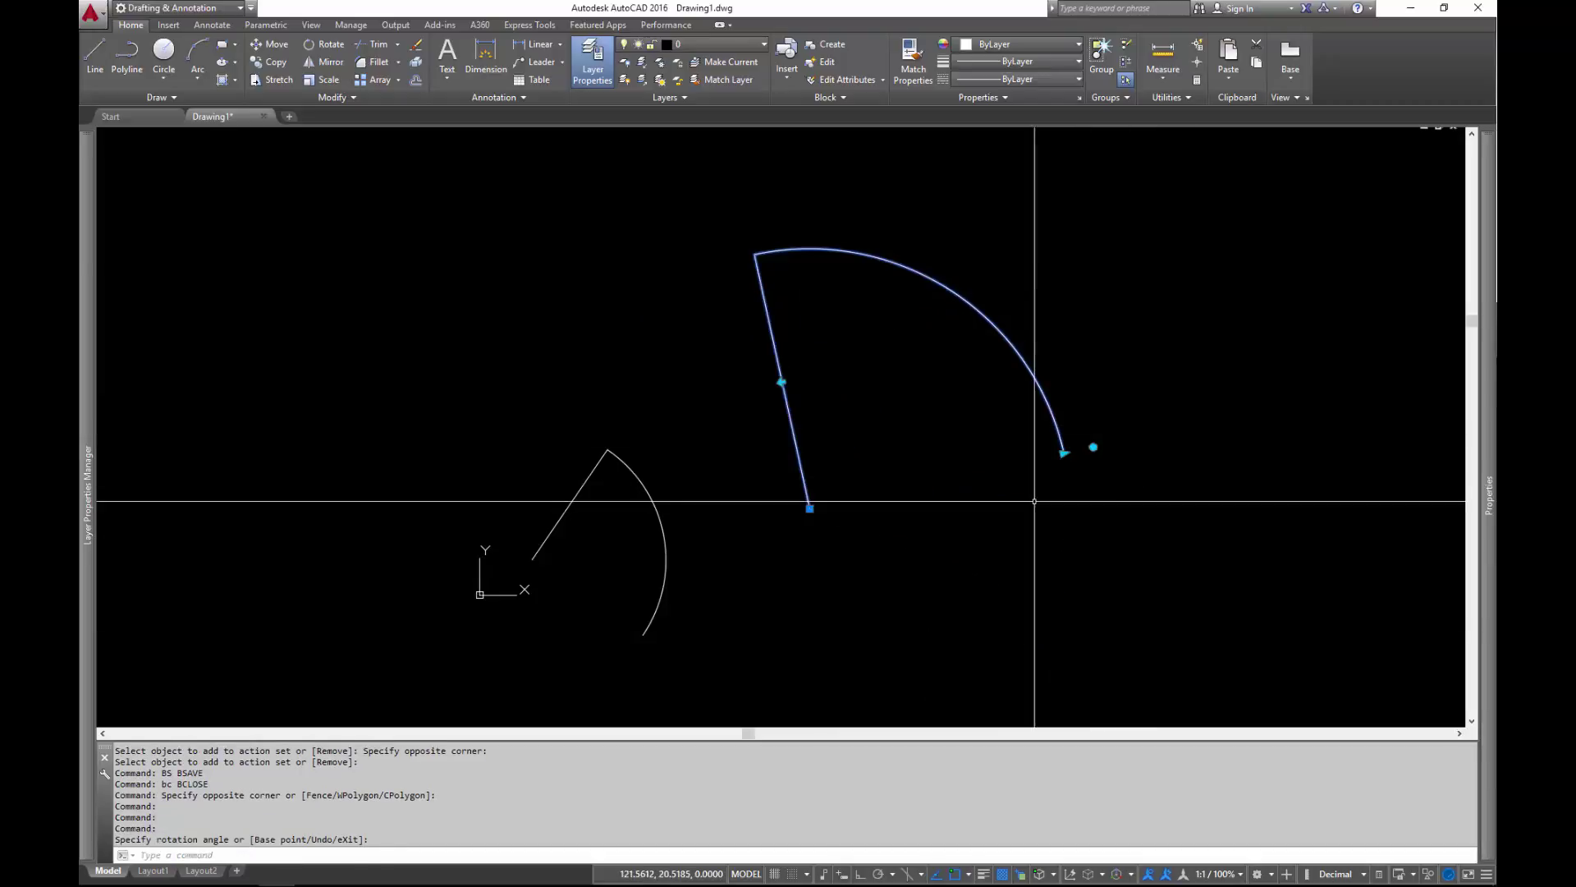
{"action": "left_click", "coordinate": [1062, 451]}
{"action": "left_click", "coordinate": [870, 536]}
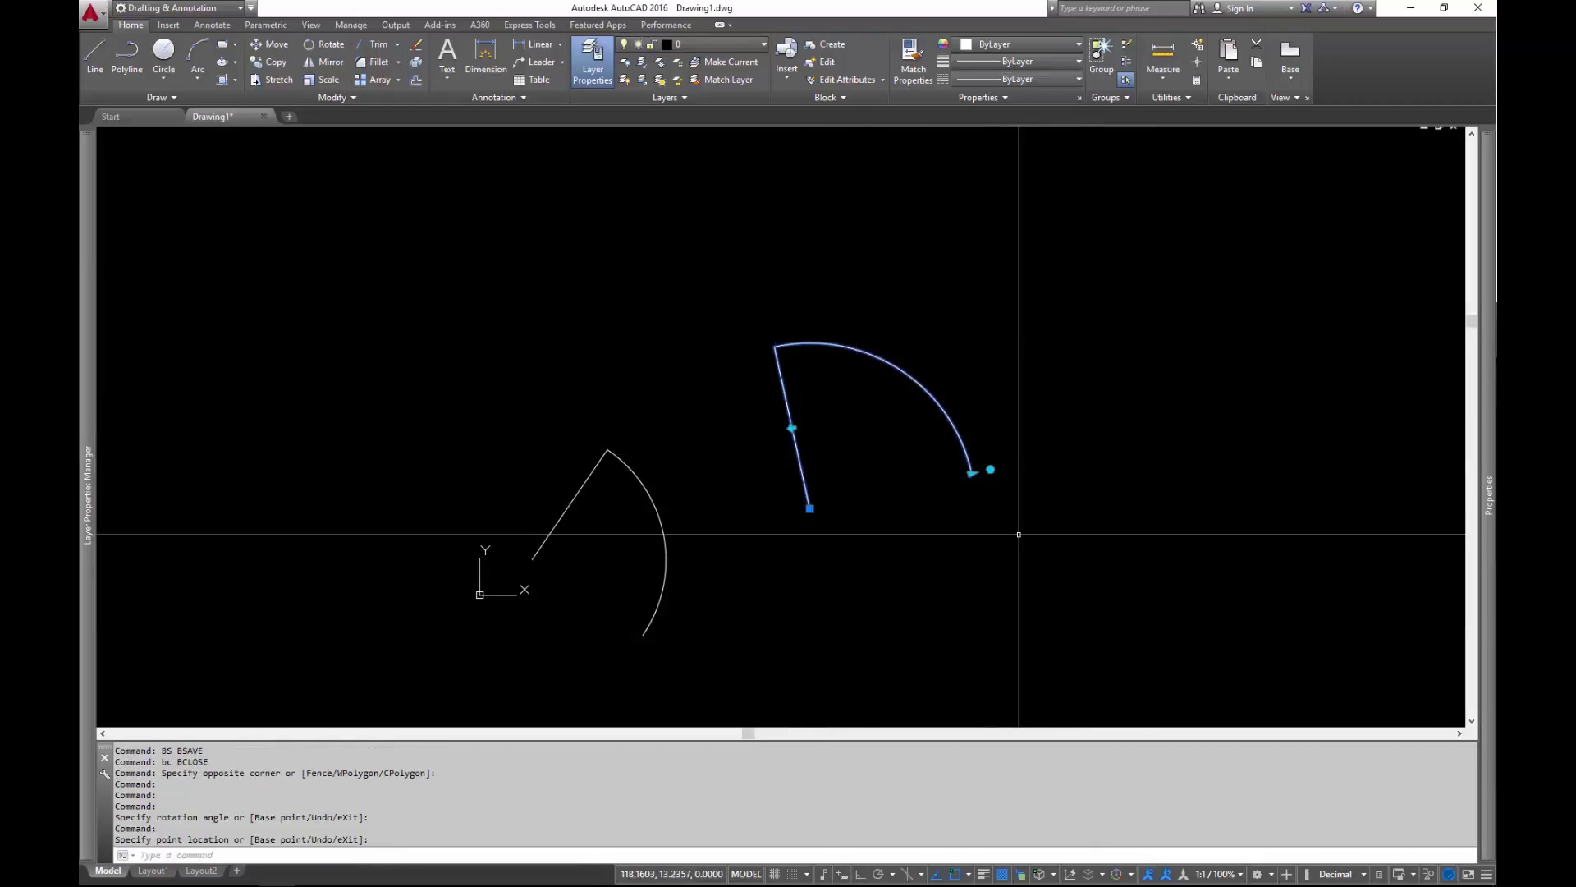
{"action": "left_click", "coordinate": [792, 429]}
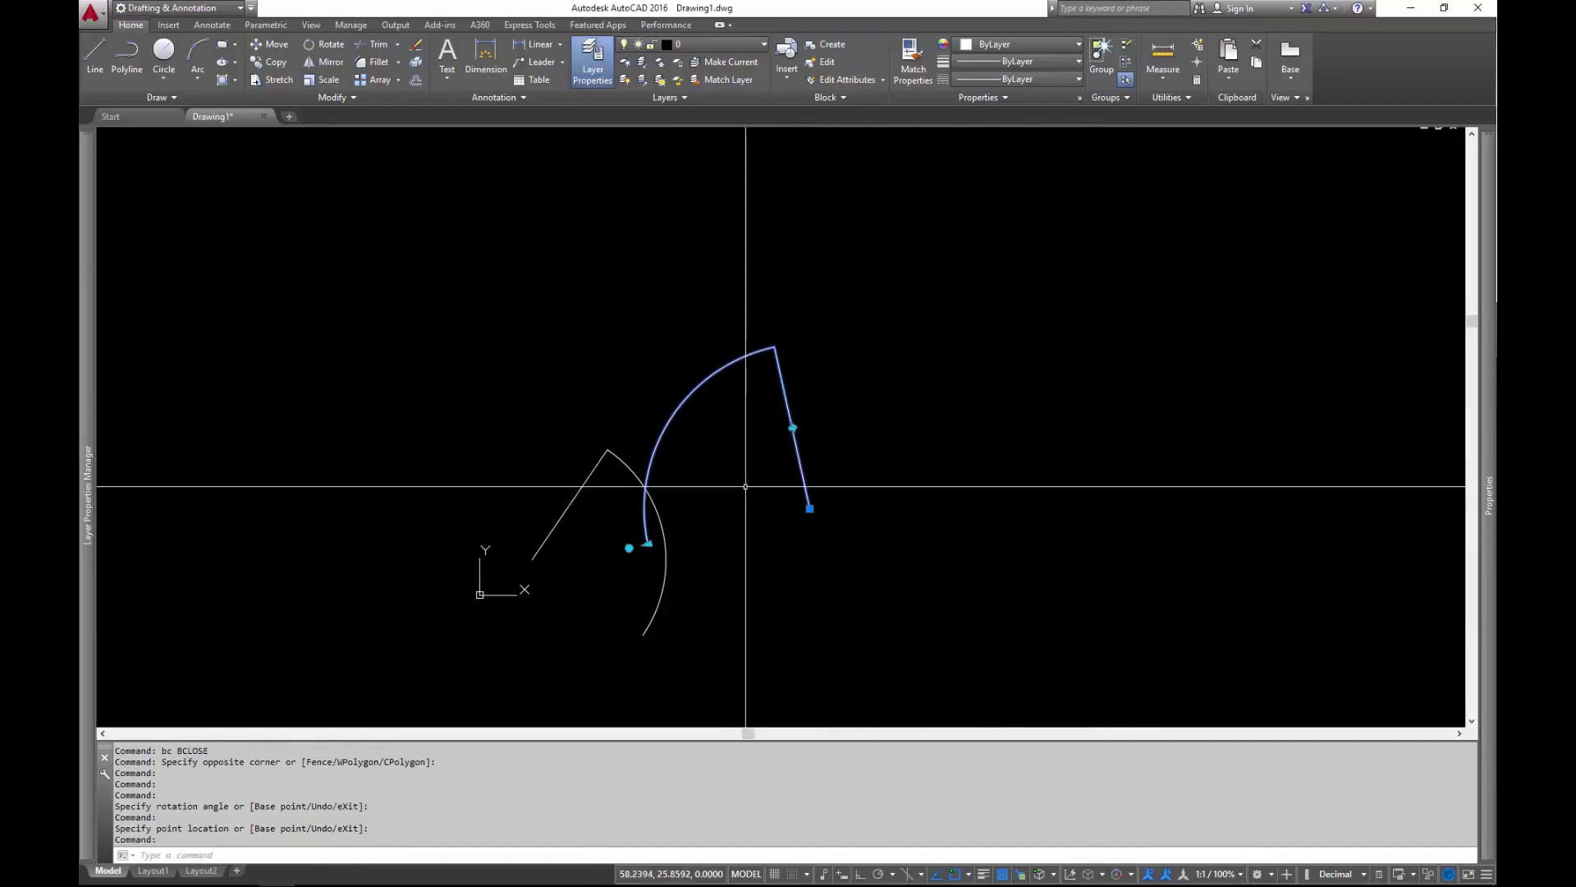
{"action": "left_click", "coordinate": [792, 427]}
Step: Erase the old loose door sketch with a window, then select the Door block
{"action": "key", "text": "Escape"}
{"action": "type", "text": "e"}
{"action": "key", "text": "Return"}
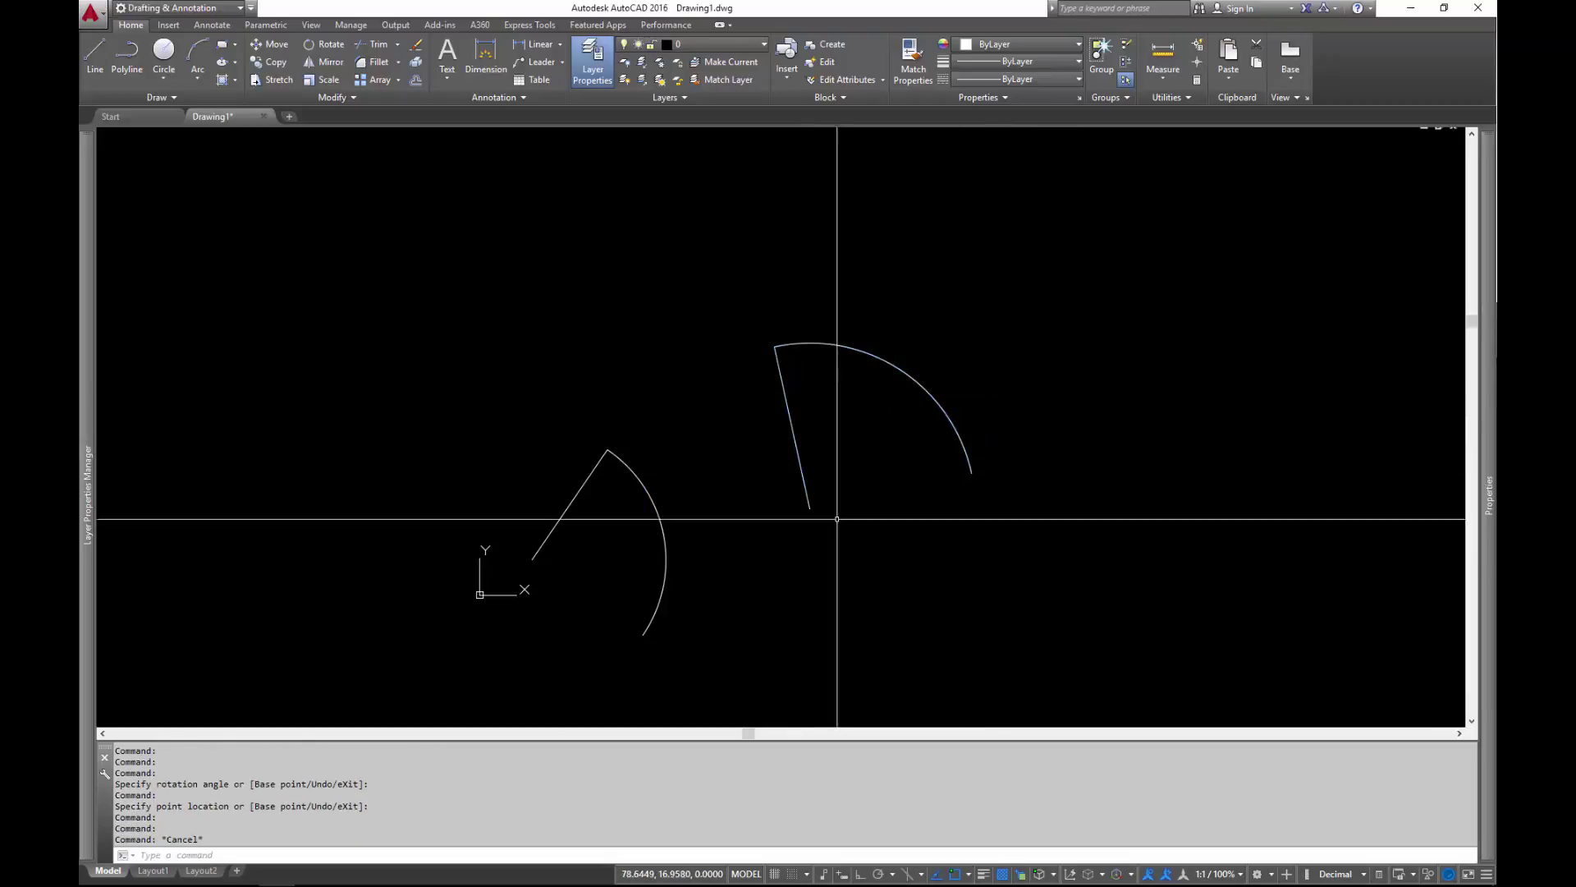
{"action": "left_click", "coordinate": [644, 415]}
{"action": "left_click", "coordinate": [542, 574]}
{"action": "key", "text": "Return"}
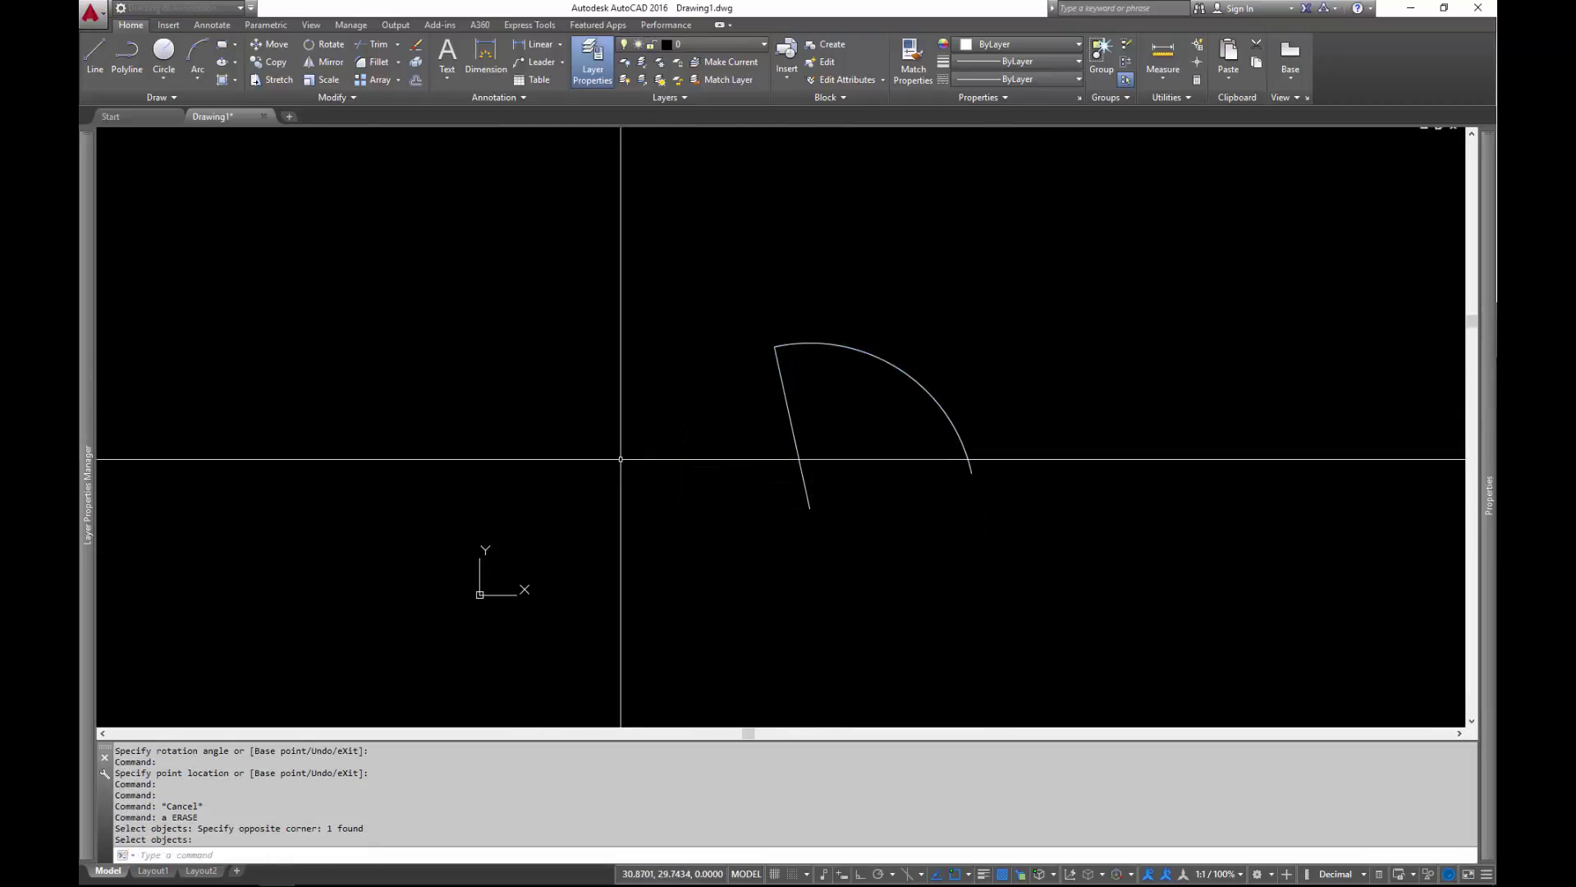
{"action": "left_click", "coordinate": [880, 319]}
{"action": "left_click", "coordinate": [1133, 457]}
Step: In Properties, set Flip to Not flipped, Width to 36 and Angle to 0
{"action": "mouse_move", "coordinate": [1492, 450]}
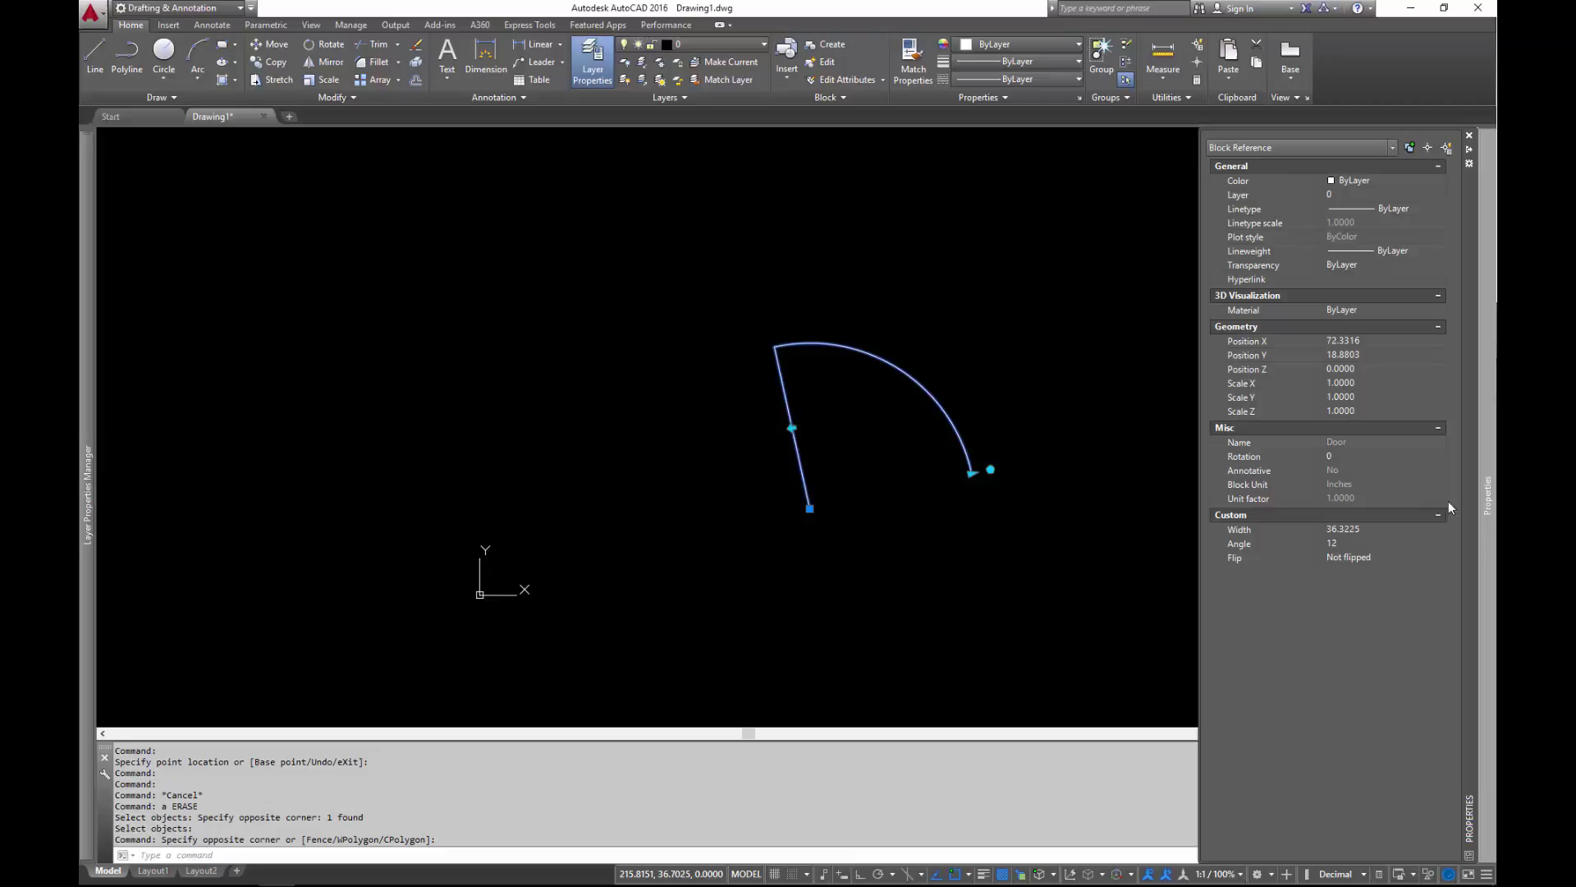
{"action": "left_click", "coordinate": [1359, 563]}
{"action": "left_click", "coordinate": [1376, 558]}
{"action": "left_click", "coordinate": [1348, 581]}
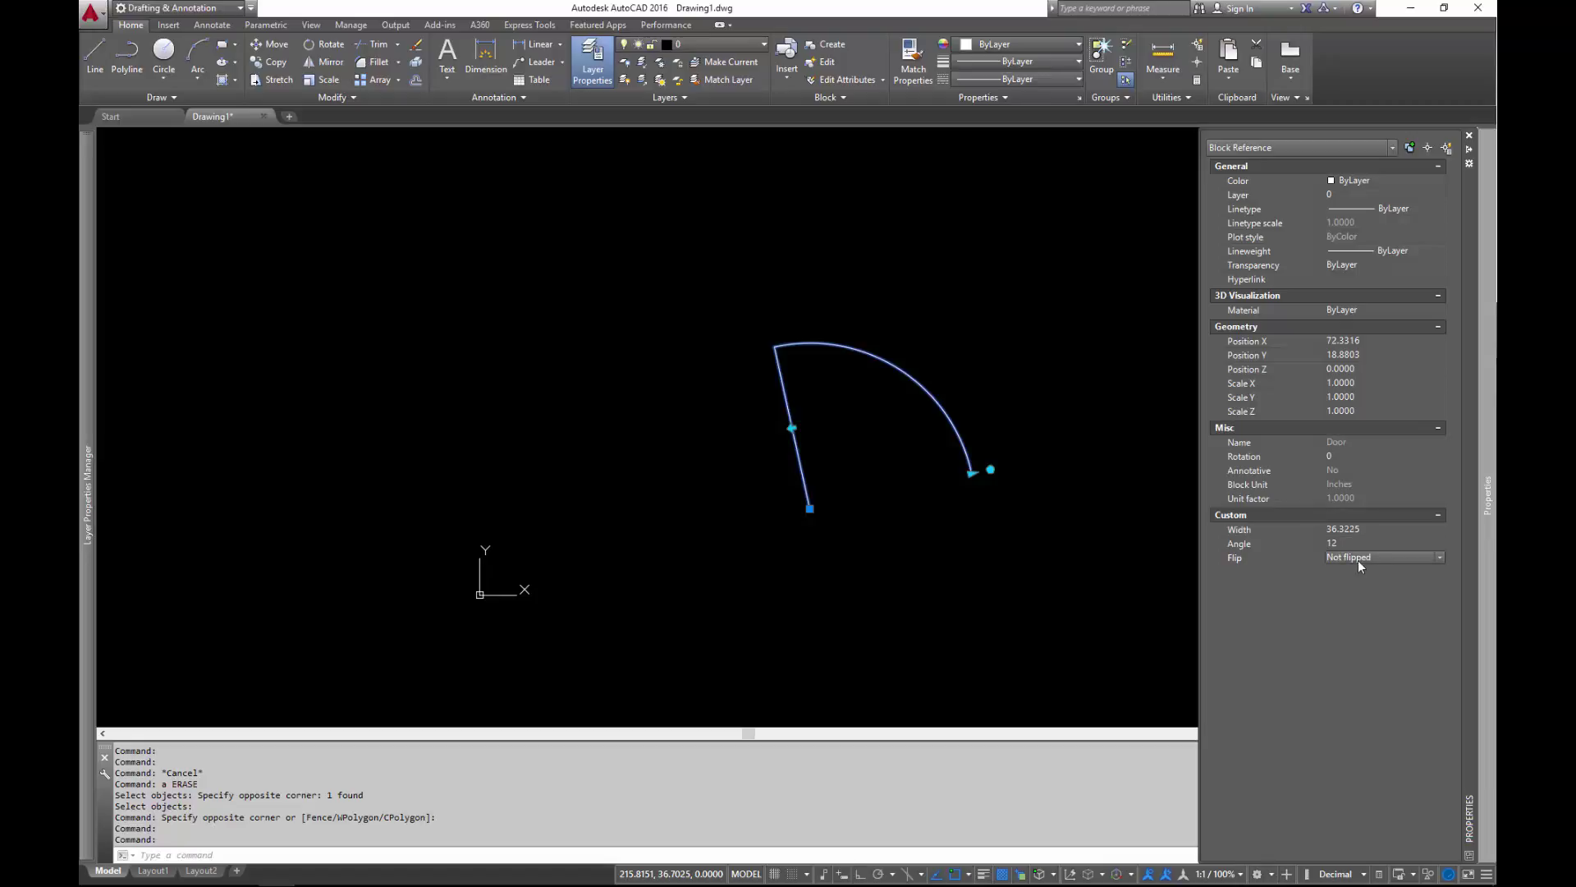
{"action": "left_click", "coordinate": [1379, 534]}
{"action": "key", "text": "Tab"}
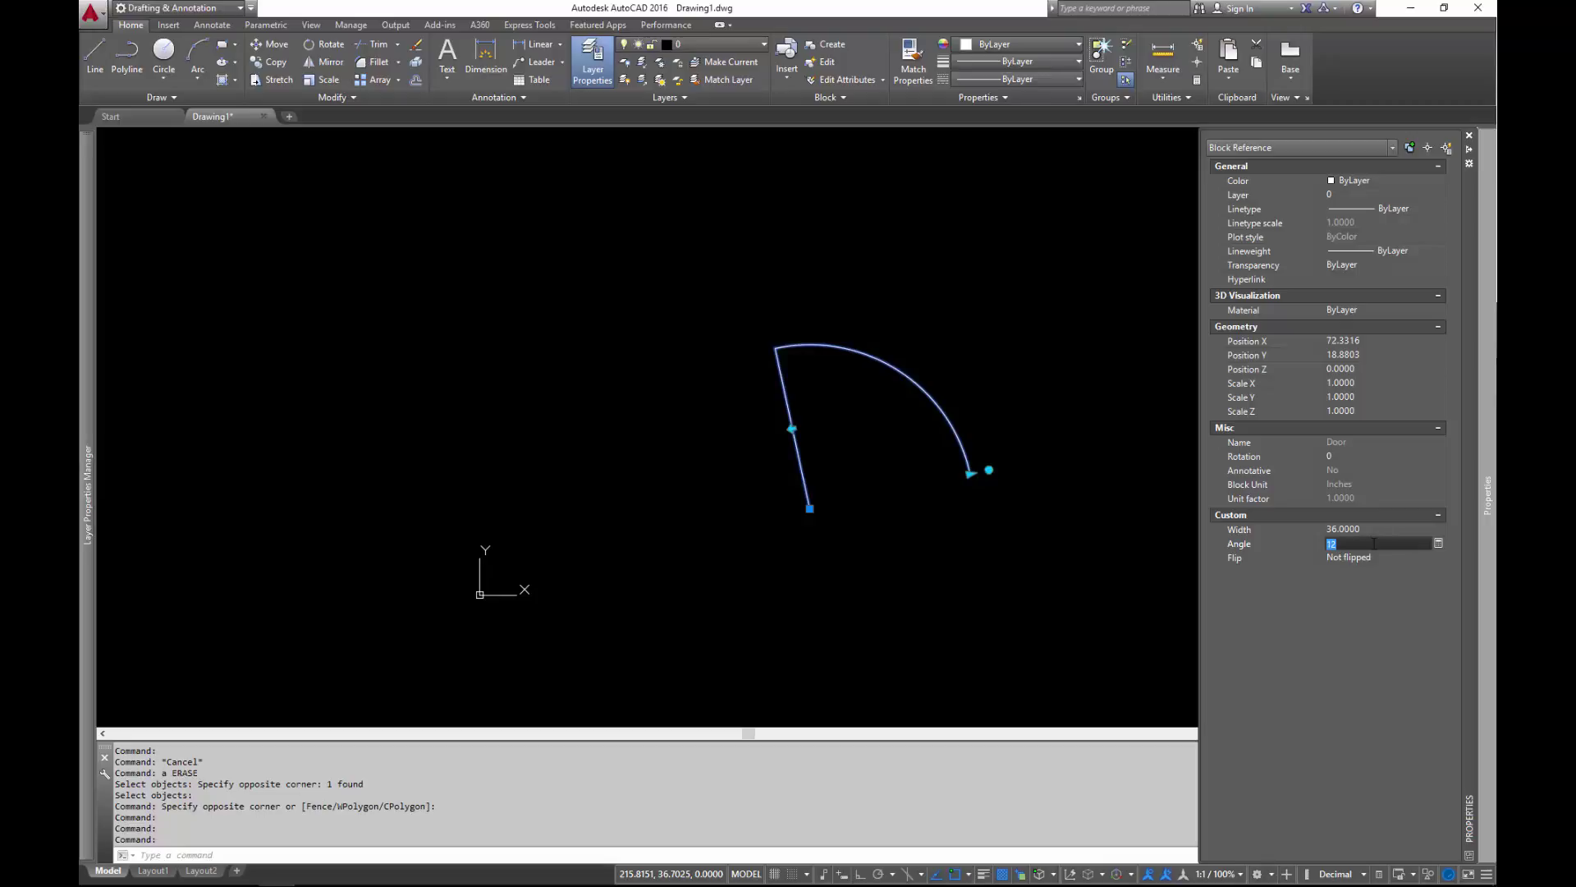
{"action": "key", "text": "Tab"}
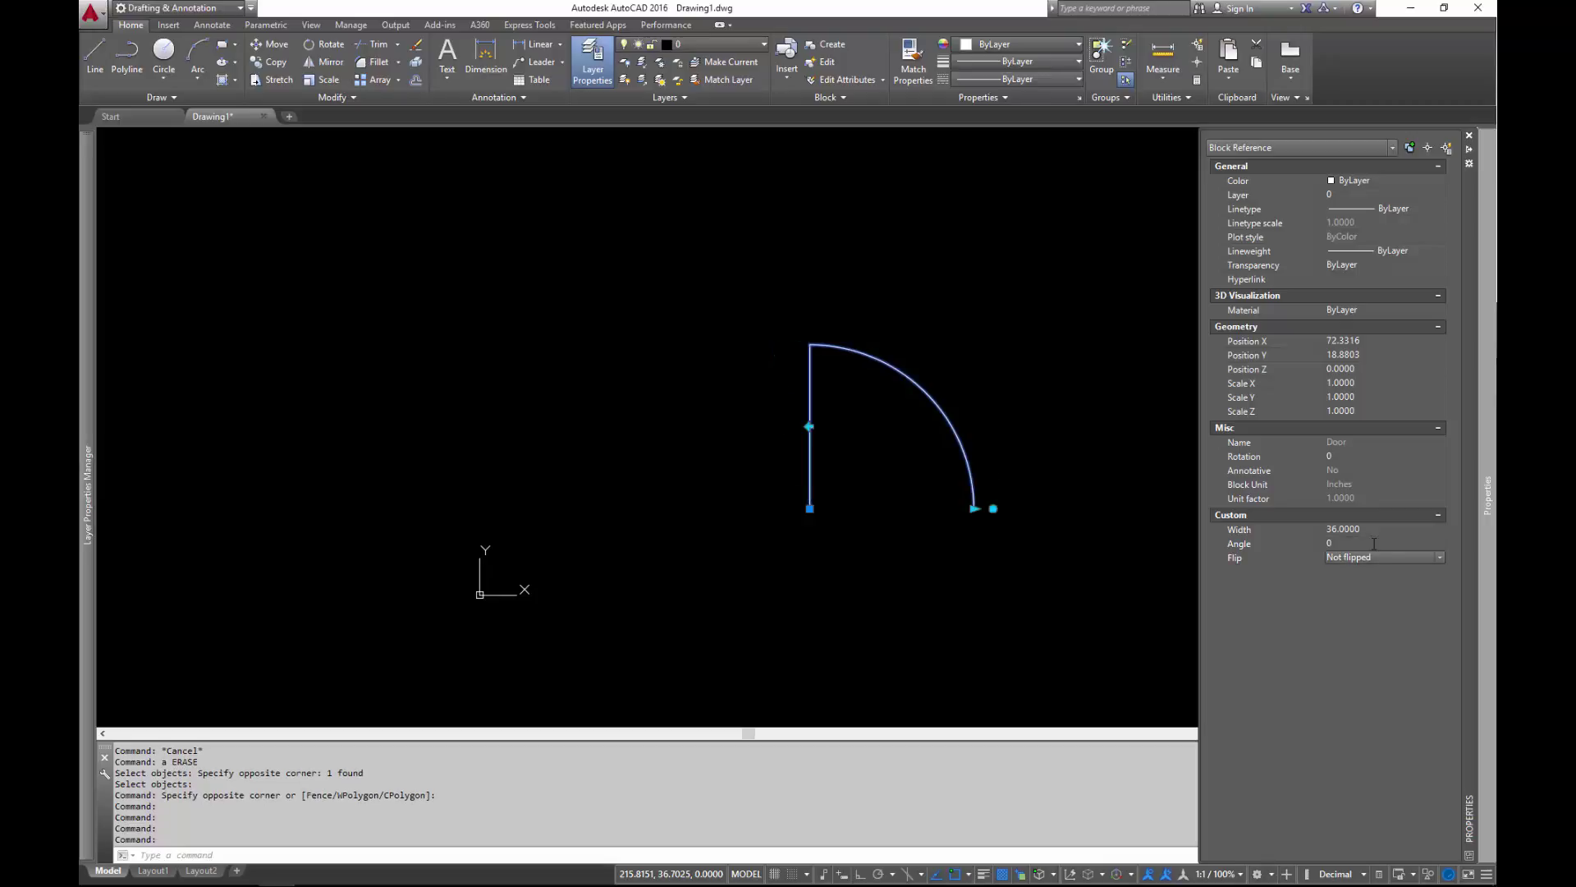
{"action": "key", "text": "Escape"}
{"action": "key", "text": "Escape"}
Step: Close the Properties palette and draw the thin wall rectangle with LINE, 4 units deep, using Ortho
{"action": "key", "text": "ctrl+1"}
{"action": "scroll", "coordinate": [604, 441], "scroll_direction": "down", "scroll_amount": 5}
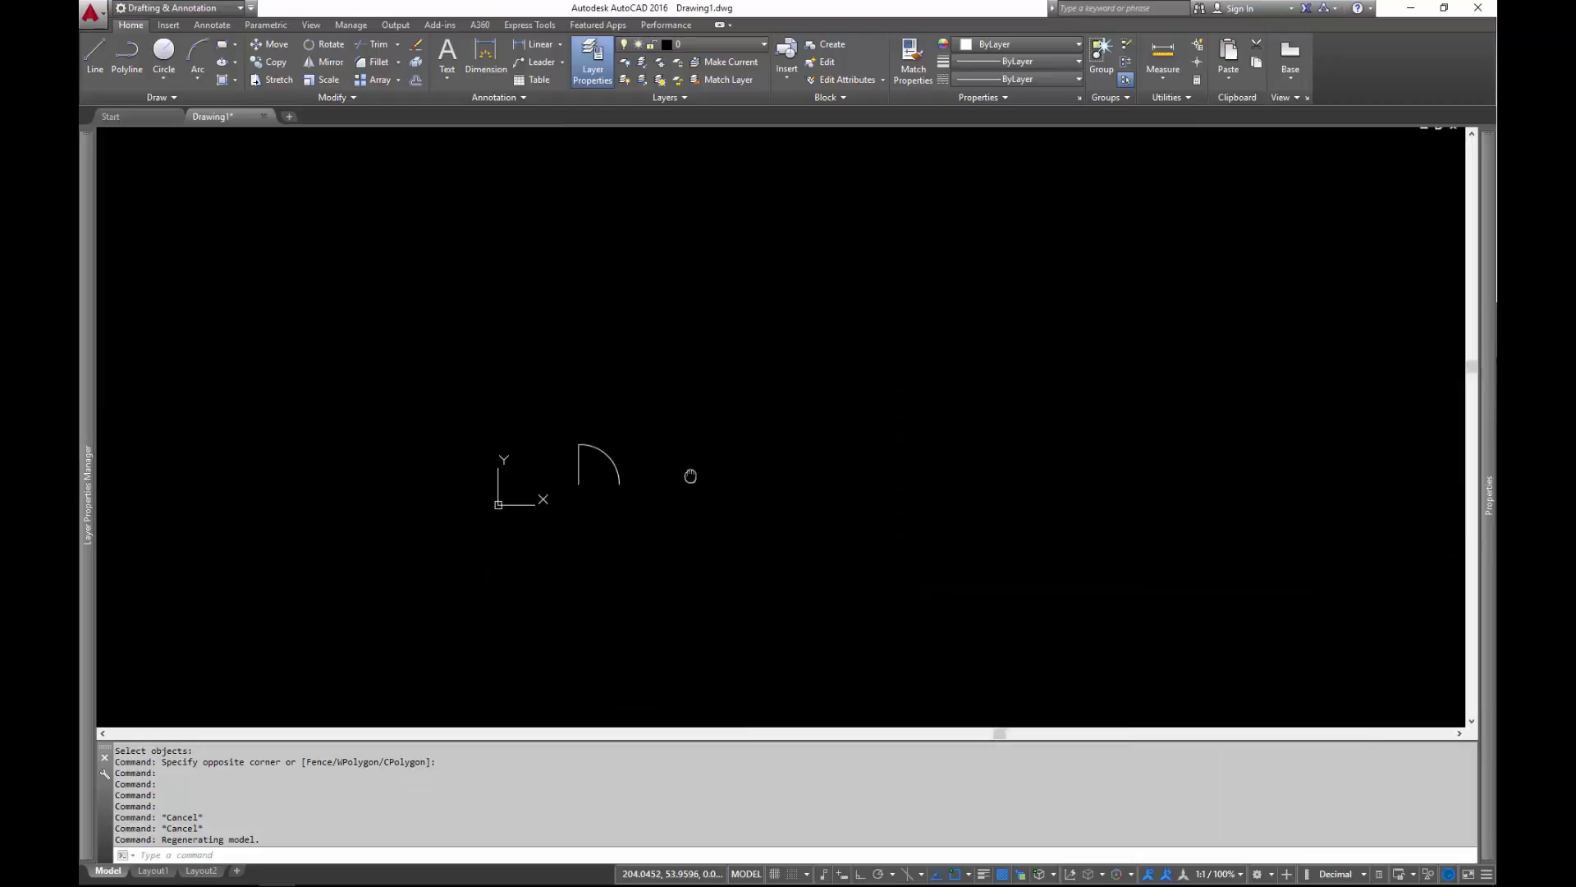
{"action": "type", "text": "l"}
{"action": "key", "text": "Return"}
{"action": "left_click", "coordinate": [605, 442]}
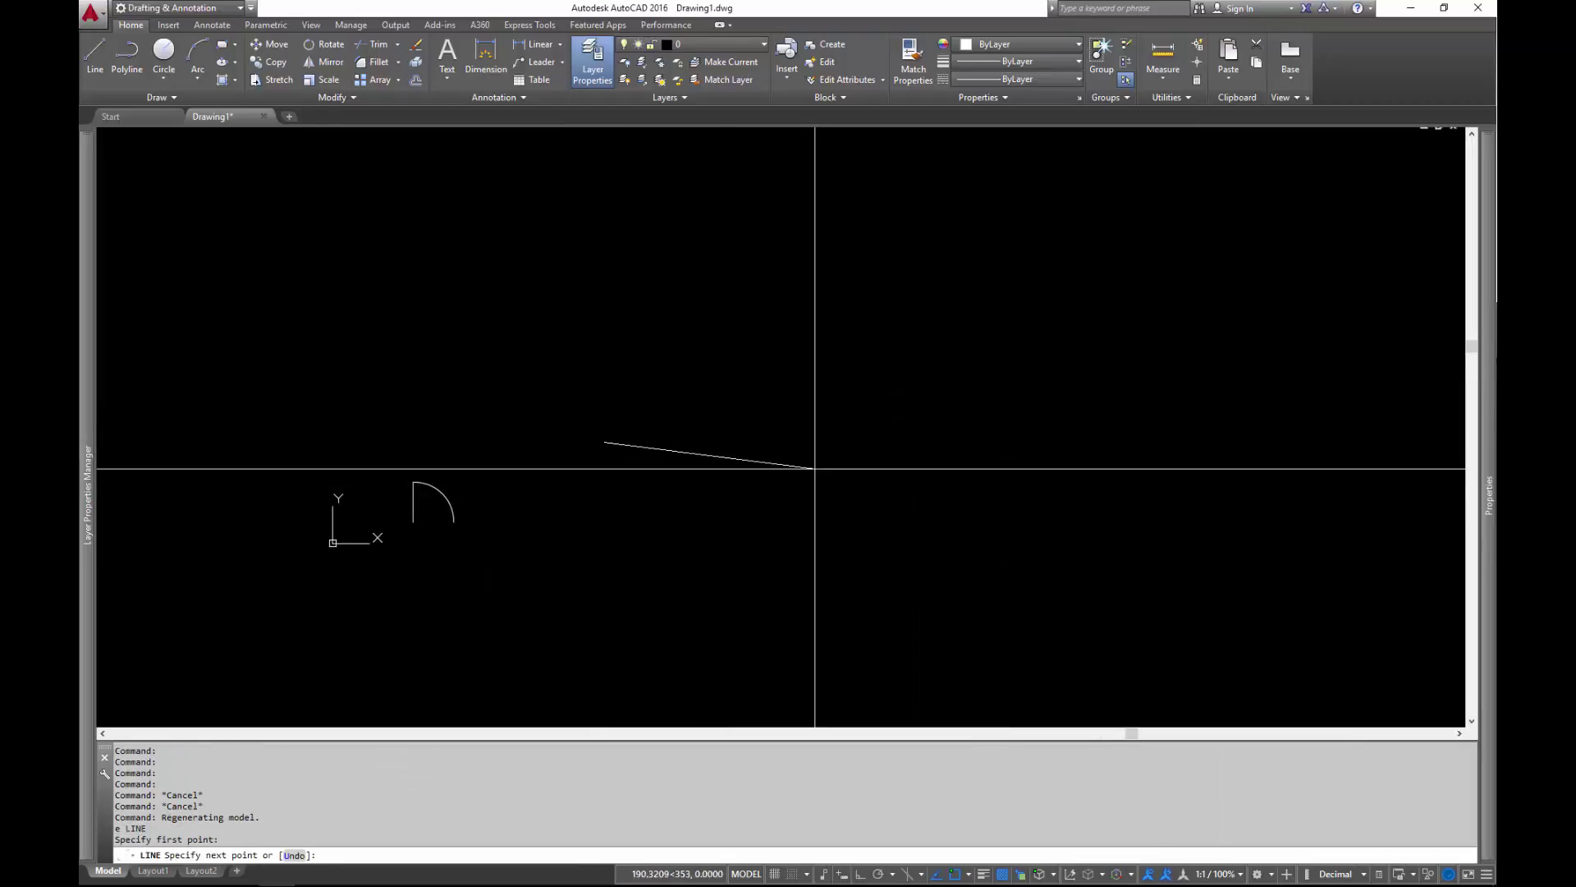
{"action": "key", "text": "F8"}
{"action": "left_click", "coordinate": [779, 442]}
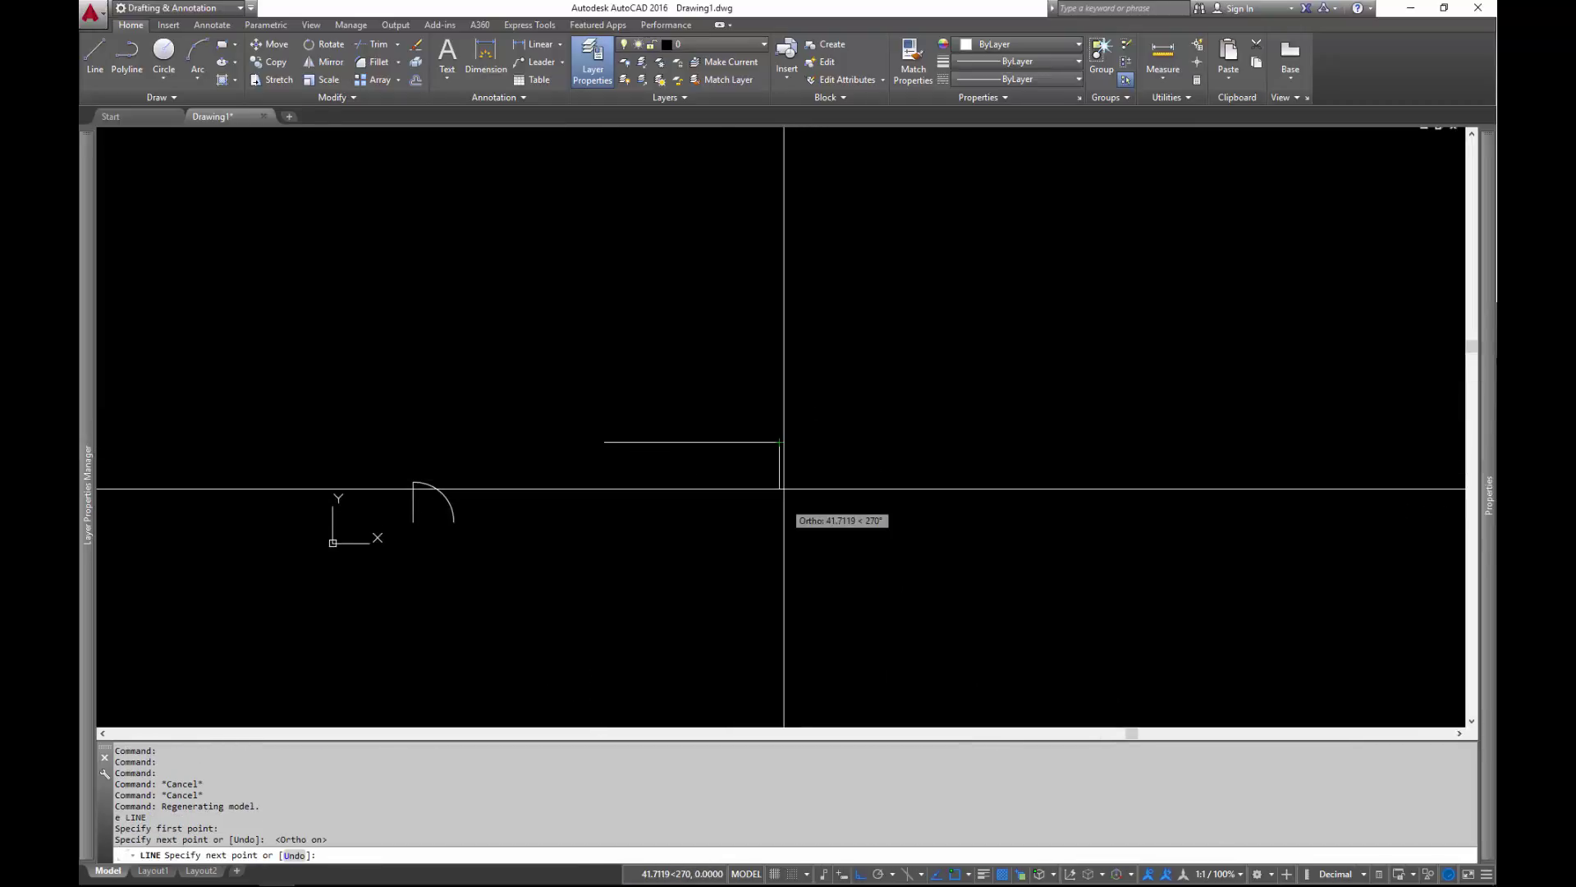
{"action": "type", "text": "4"}
{"action": "key", "text": "Return"}
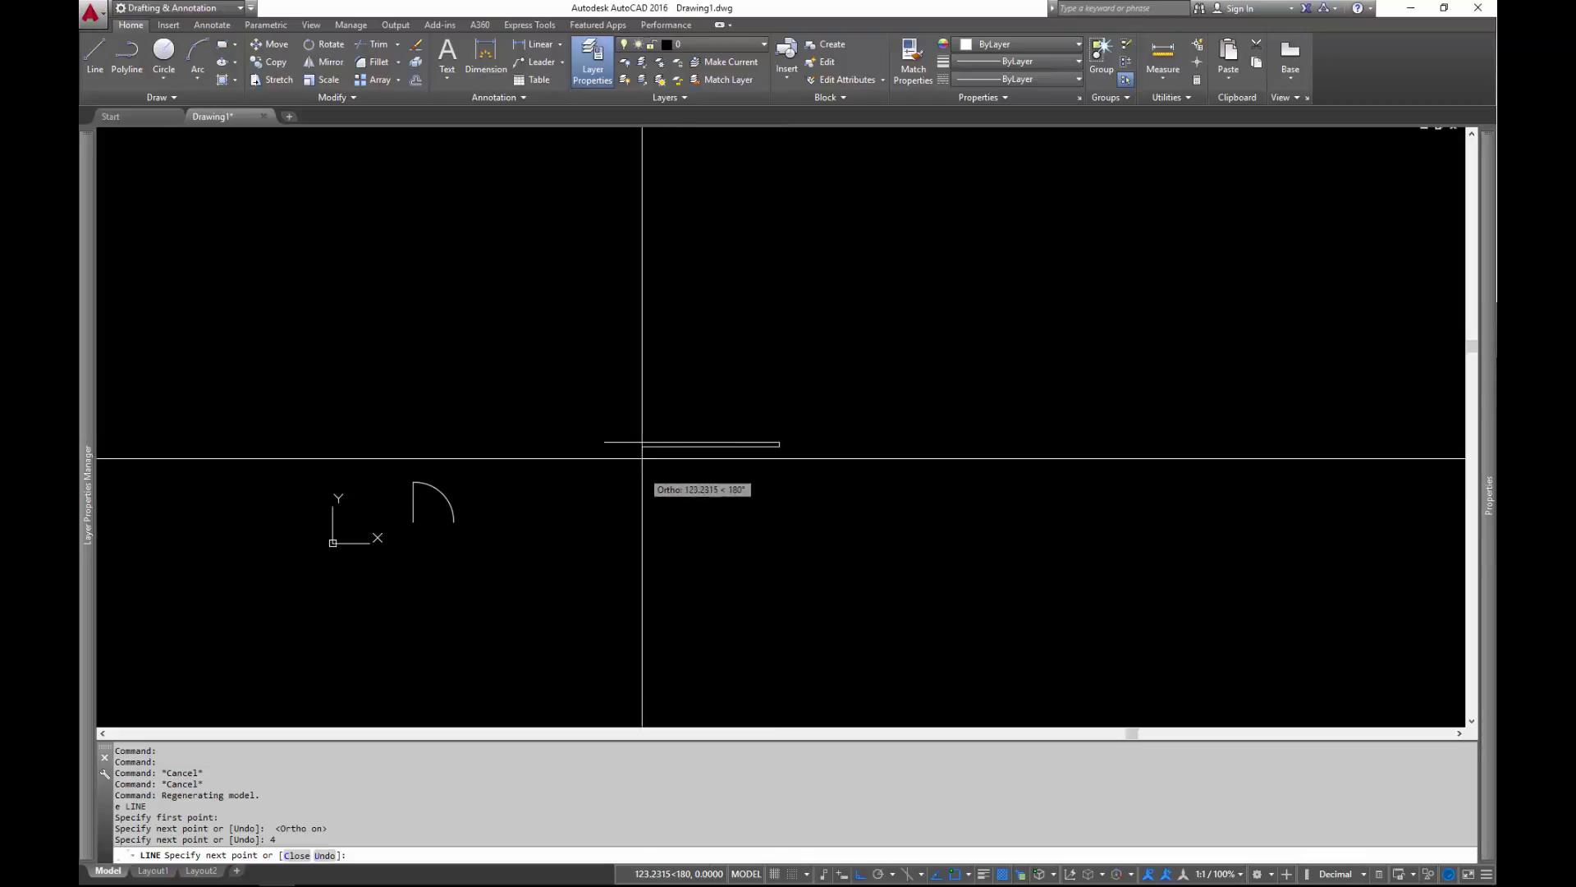
{"action": "scroll", "coordinate": [605, 439], "scroll_direction": "up", "scroll_amount": 10}
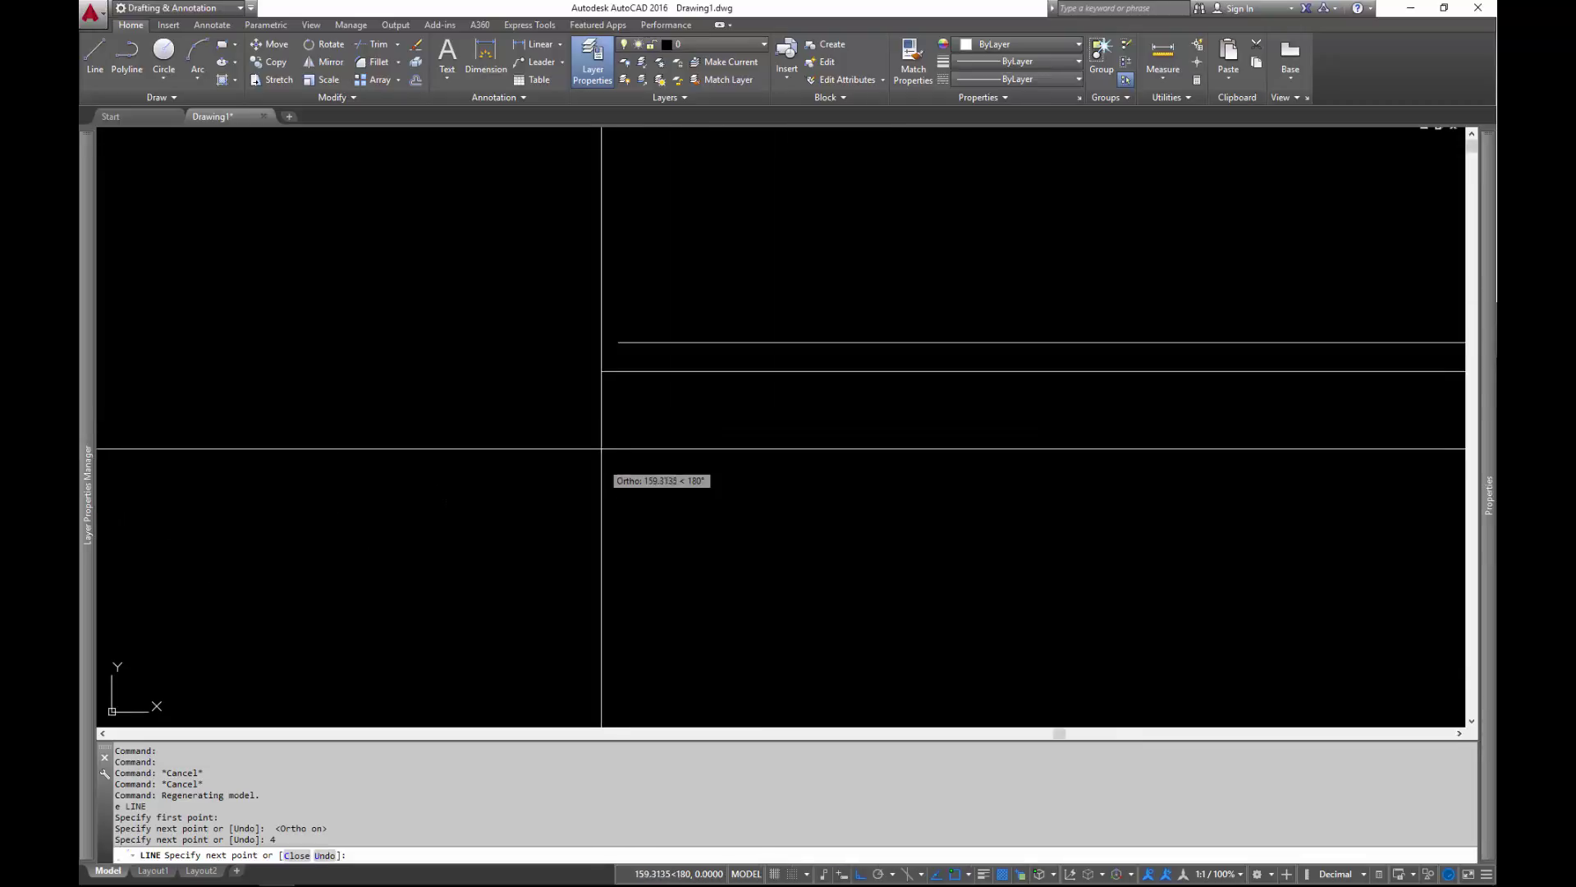
{"action": "left_click", "coordinate": [620, 362]}
{"action": "key", "text": "Return"}
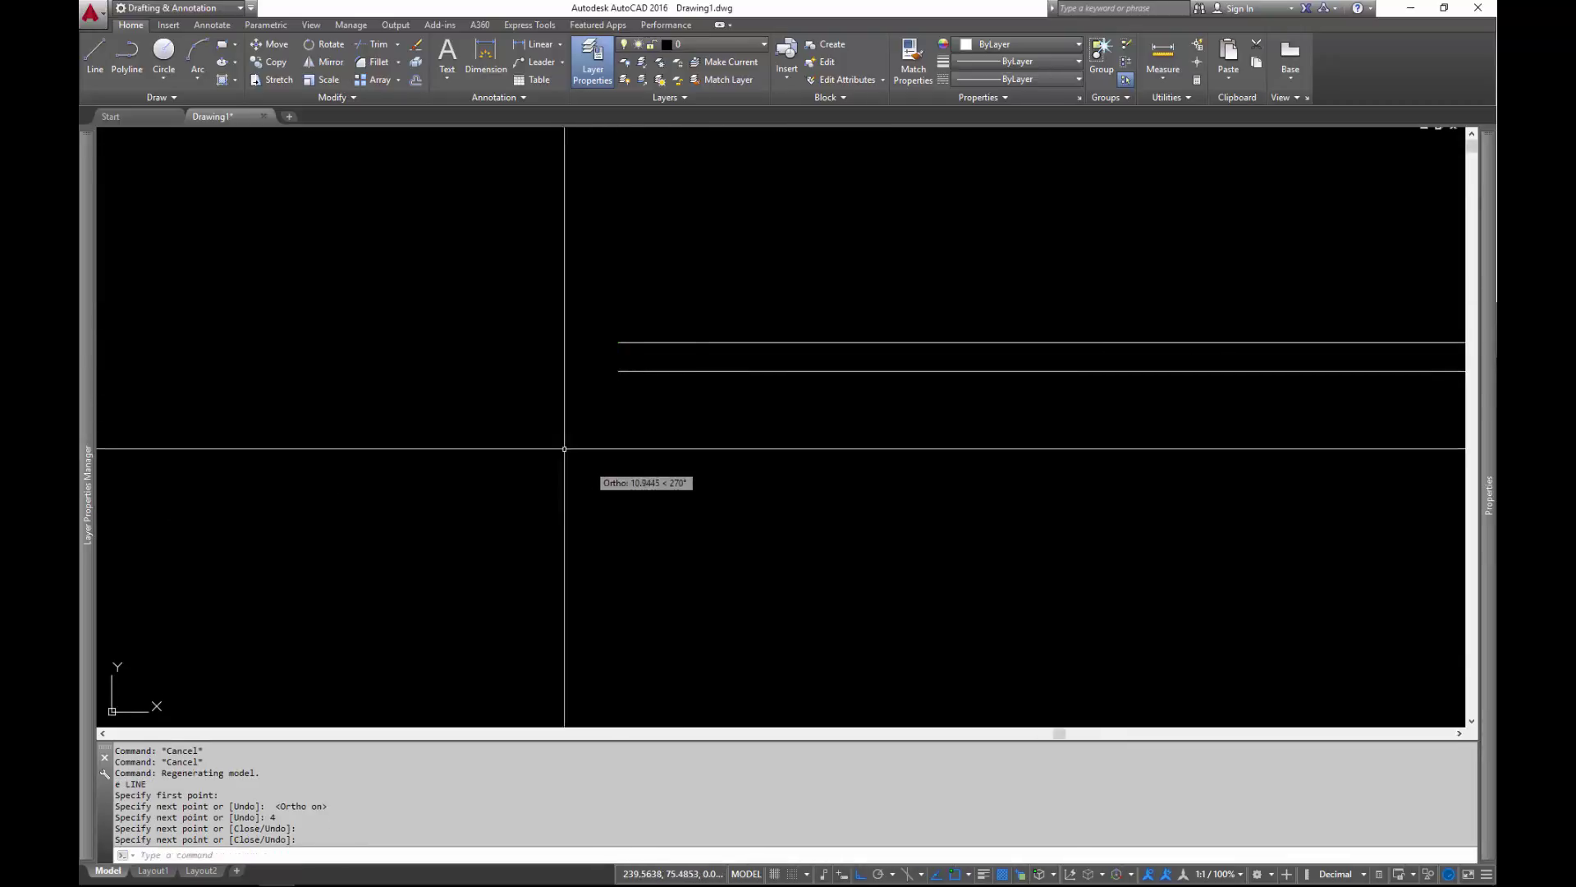
Step: Mirror the rectangle's lines across a vertical mirror line, keeping the originals
{"action": "scroll", "coordinate": [737, 342], "scroll_direction": "down", "scroll_amount": 5}
{"action": "type", "text": "mi"}
{"action": "key", "text": "Return"}
{"action": "left_click", "coordinate": [682, 394]}
{"action": "left_click", "coordinate": [581, 479]}
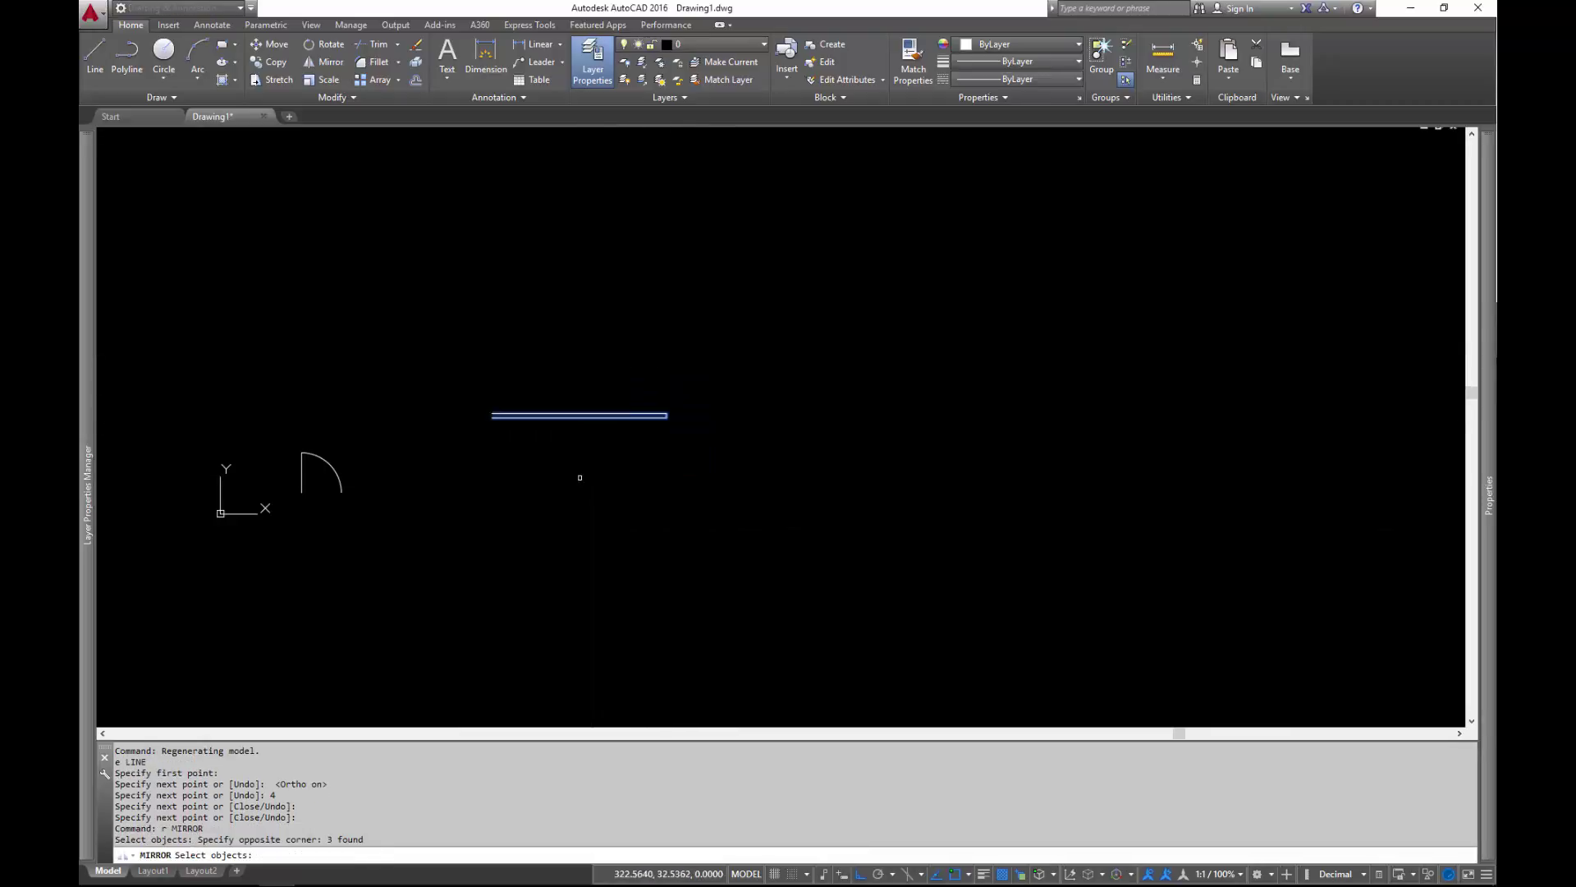
{"action": "key", "text": "Return"}
{"action": "scroll", "coordinate": [663, 405], "scroll_direction": "up", "scroll_amount": 5}
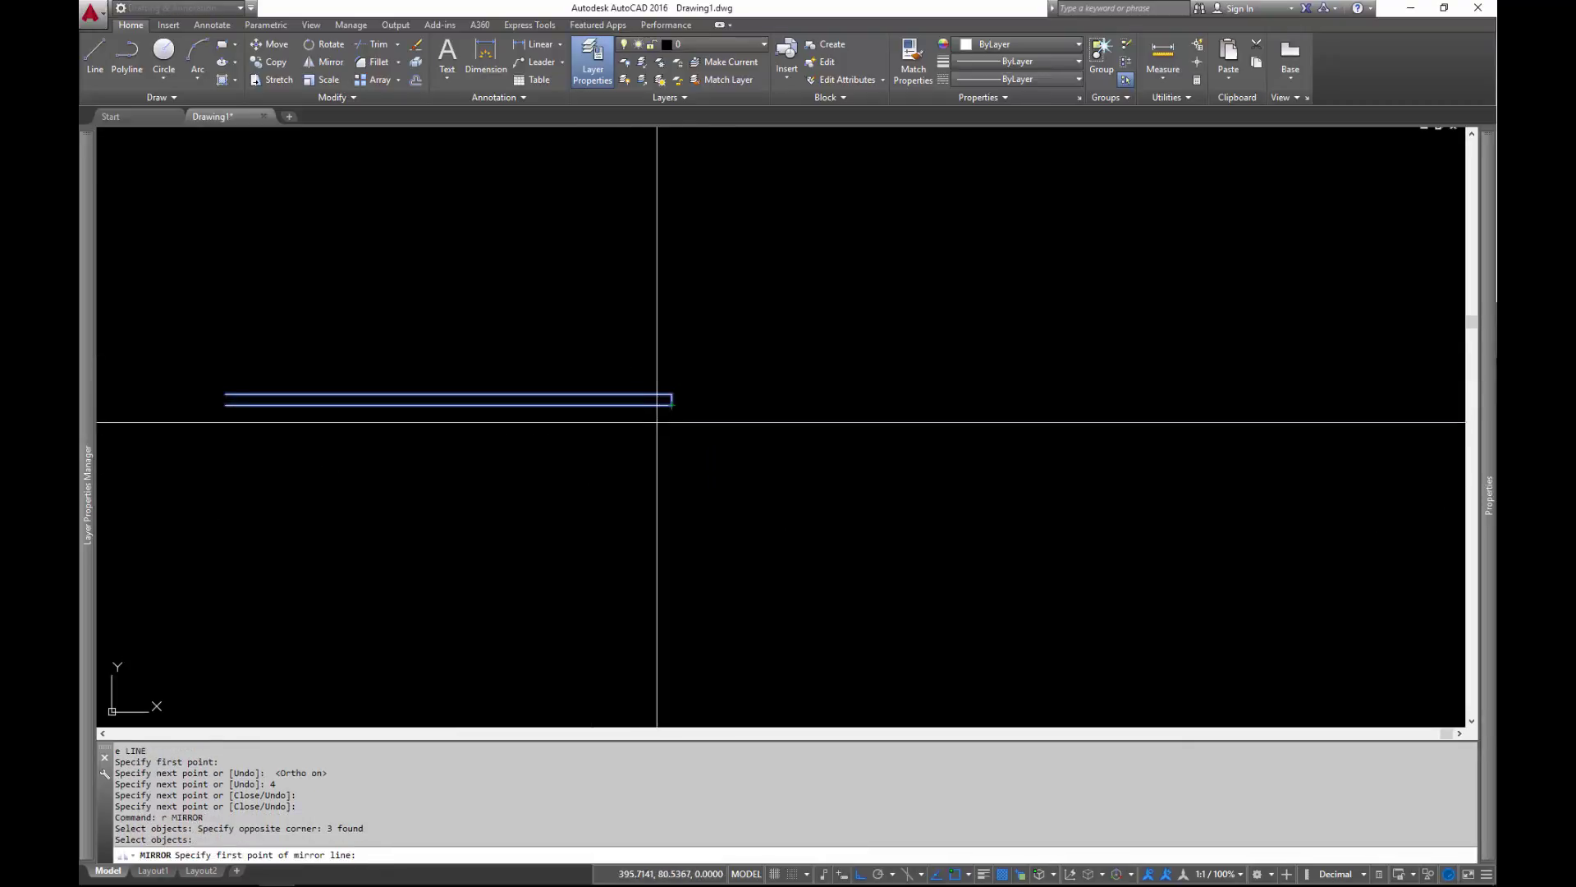
{"action": "key", "text": "Escape"}
{"action": "type", "text": "mi"}
{"action": "key", "text": "Return"}
{"action": "left_click", "coordinate": [507, 384]}
{"action": "left_click", "coordinate": [436, 461]}
{"action": "key", "text": "Return"}
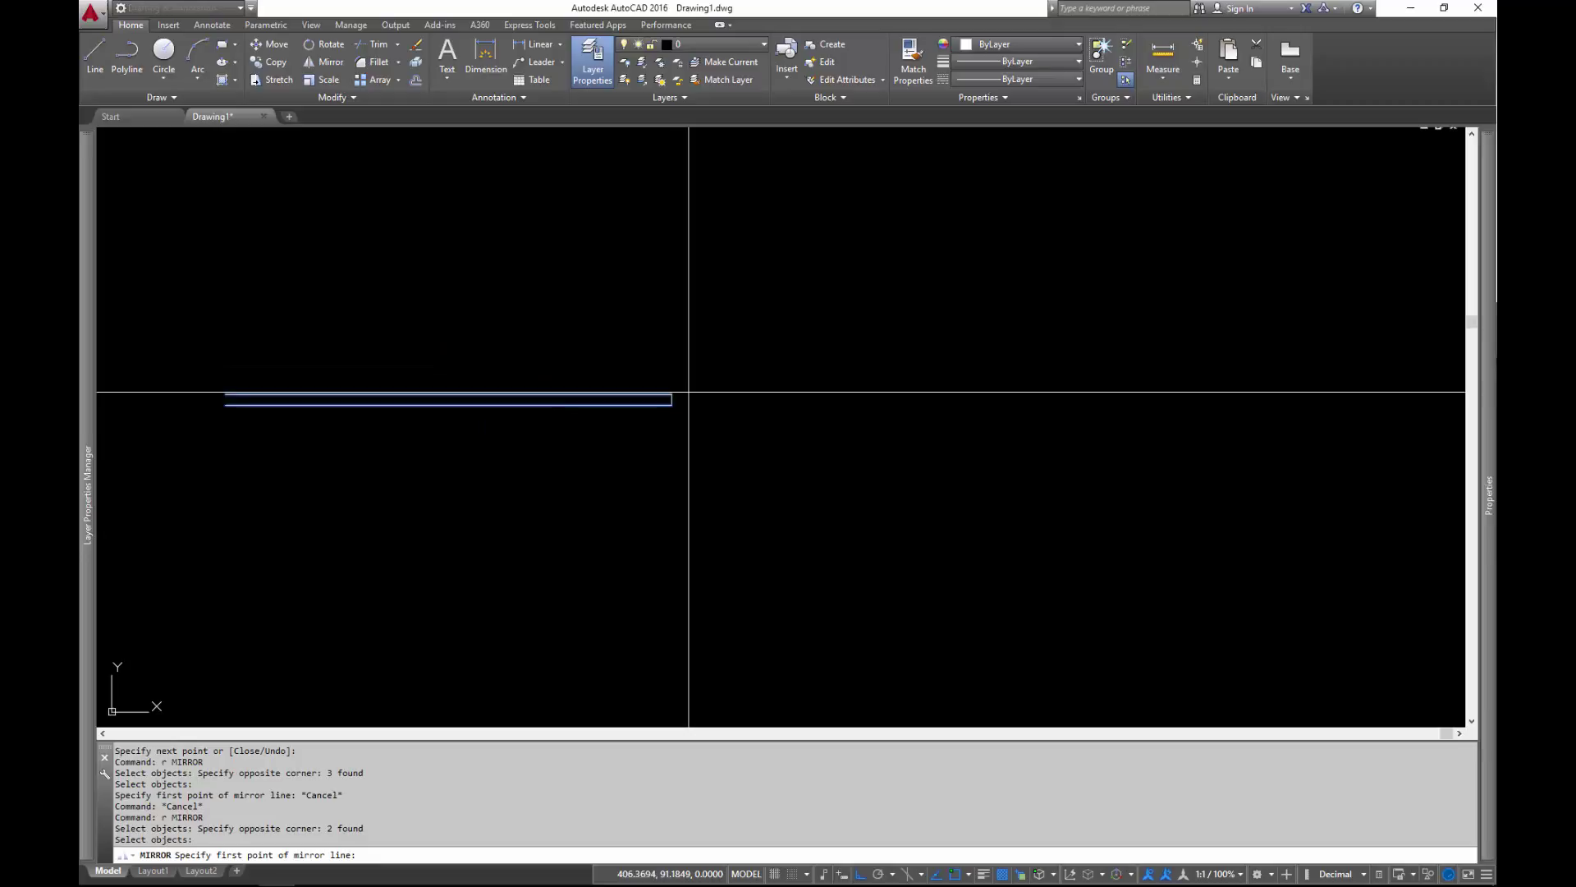
{"action": "left_click", "coordinate": [671, 404]}
{"action": "left_click", "coordinate": [669, 528]}
{"action": "key", "text": "Return"}
Step: Move the mirrored wall piece 36 units to the right to leave the door opening
{"action": "type", "text": "m"}
{"action": "key", "text": "Return"}
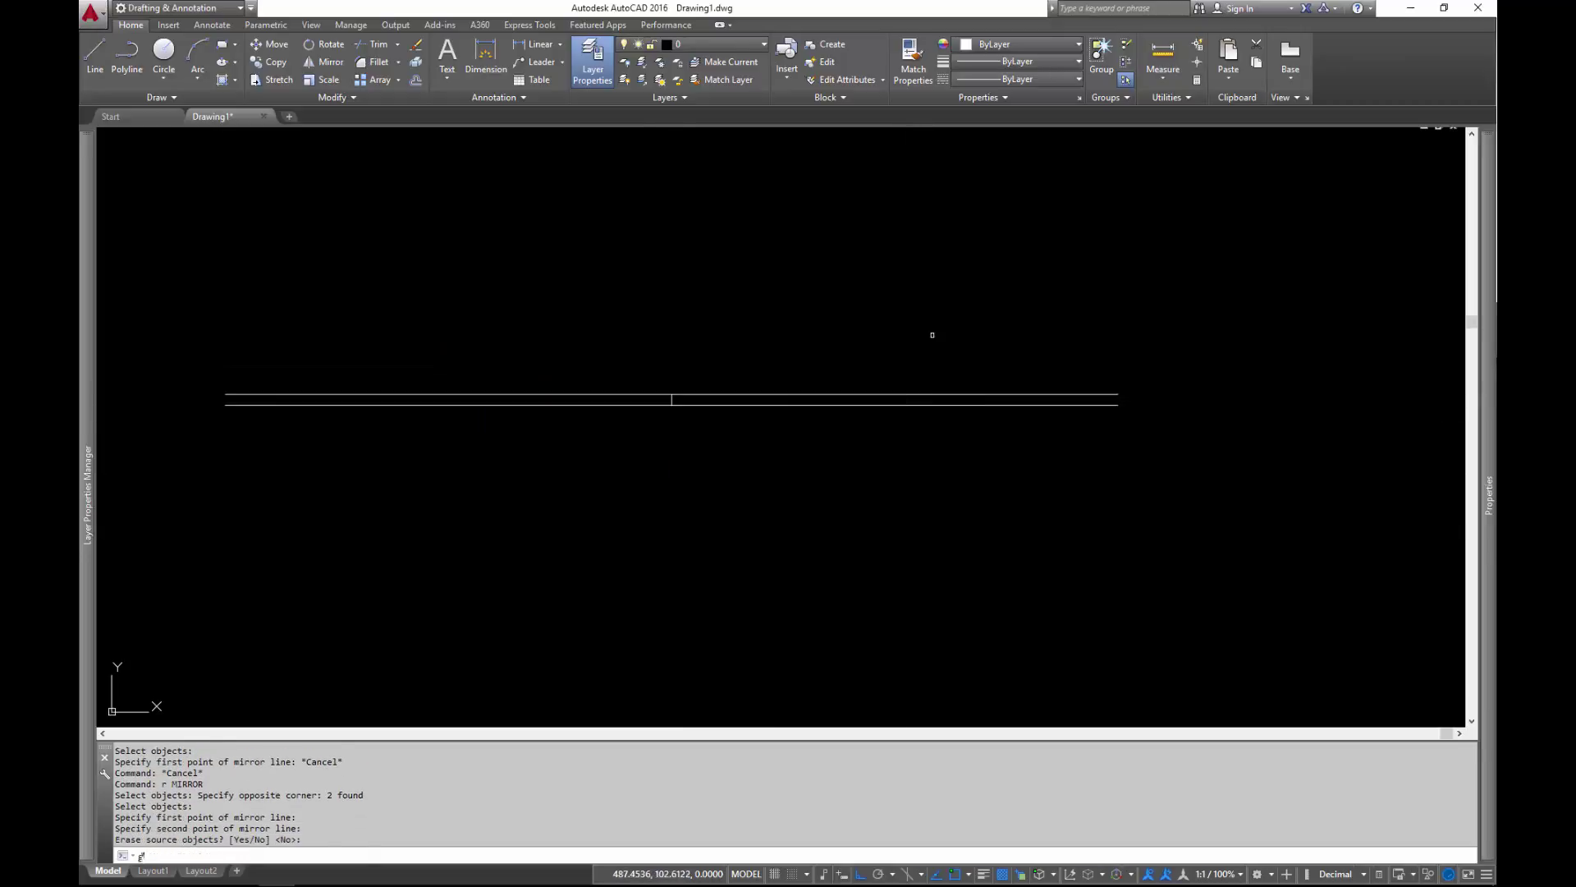
{"action": "left_click_drag", "start_coordinate": [932, 334], "coordinate": [821, 459]}
{"action": "key", "text": "Return"}
{"action": "left_click", "coordinate": [786, 531]}
{"action": "type", "text": "36"}
{"action": "key", "text": "Return"}
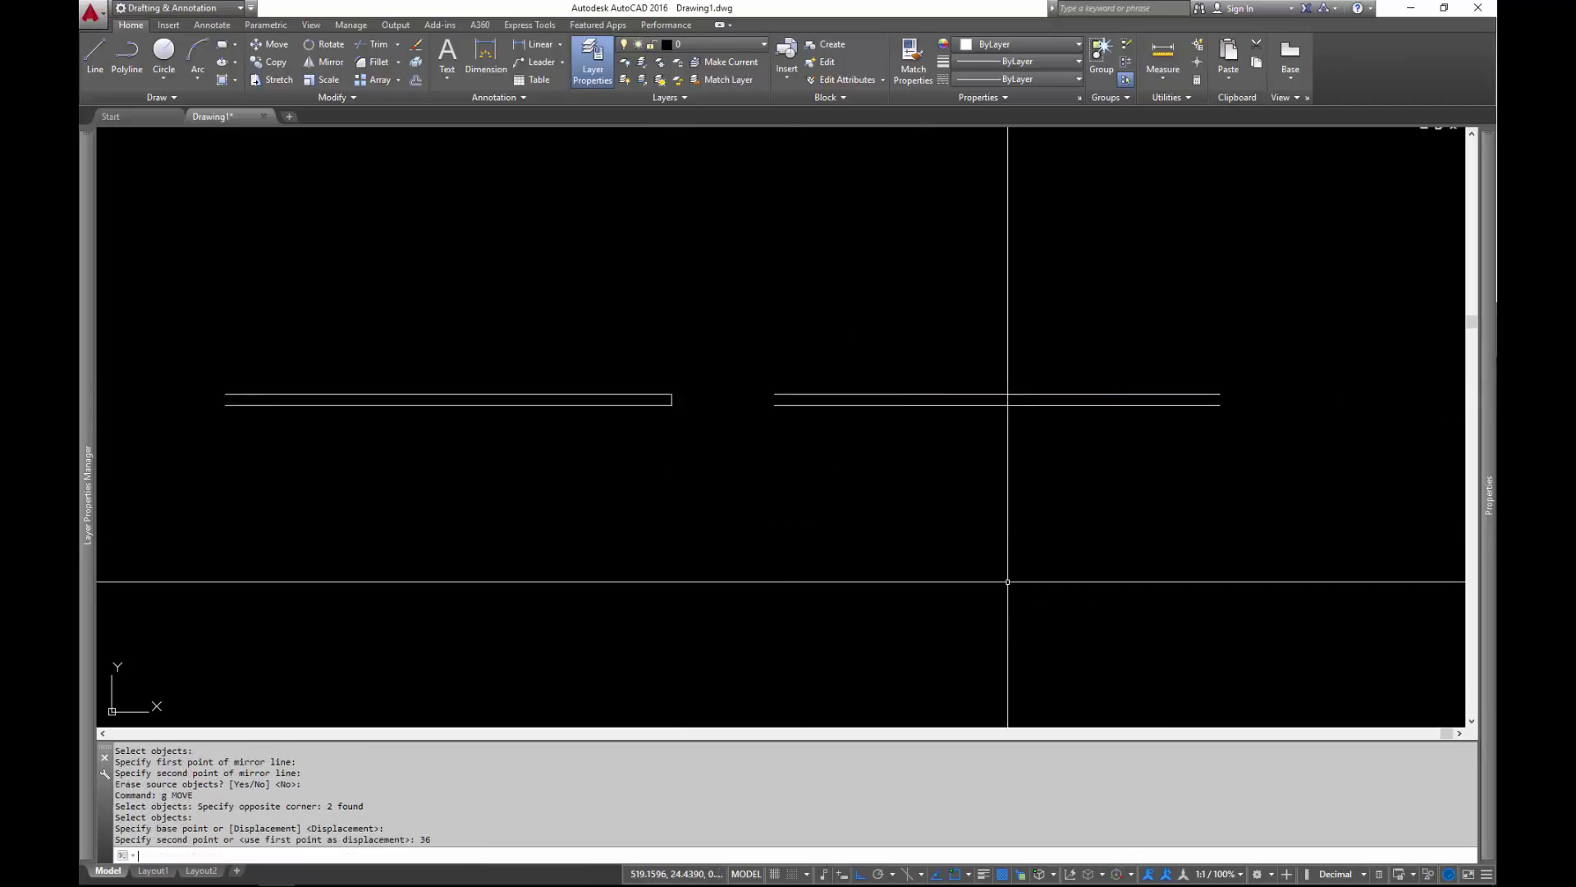
Step: Copy the left wall piece over toward the right wall
{"action": "type", "text": "co"}
{"action": "key", "text": "Return"}
{"action": "left_click", "coordinate": [669, 362]}
{"action": "left_click", "coordinate": [686, 410]}
{"action": "key", "text": "Return"}
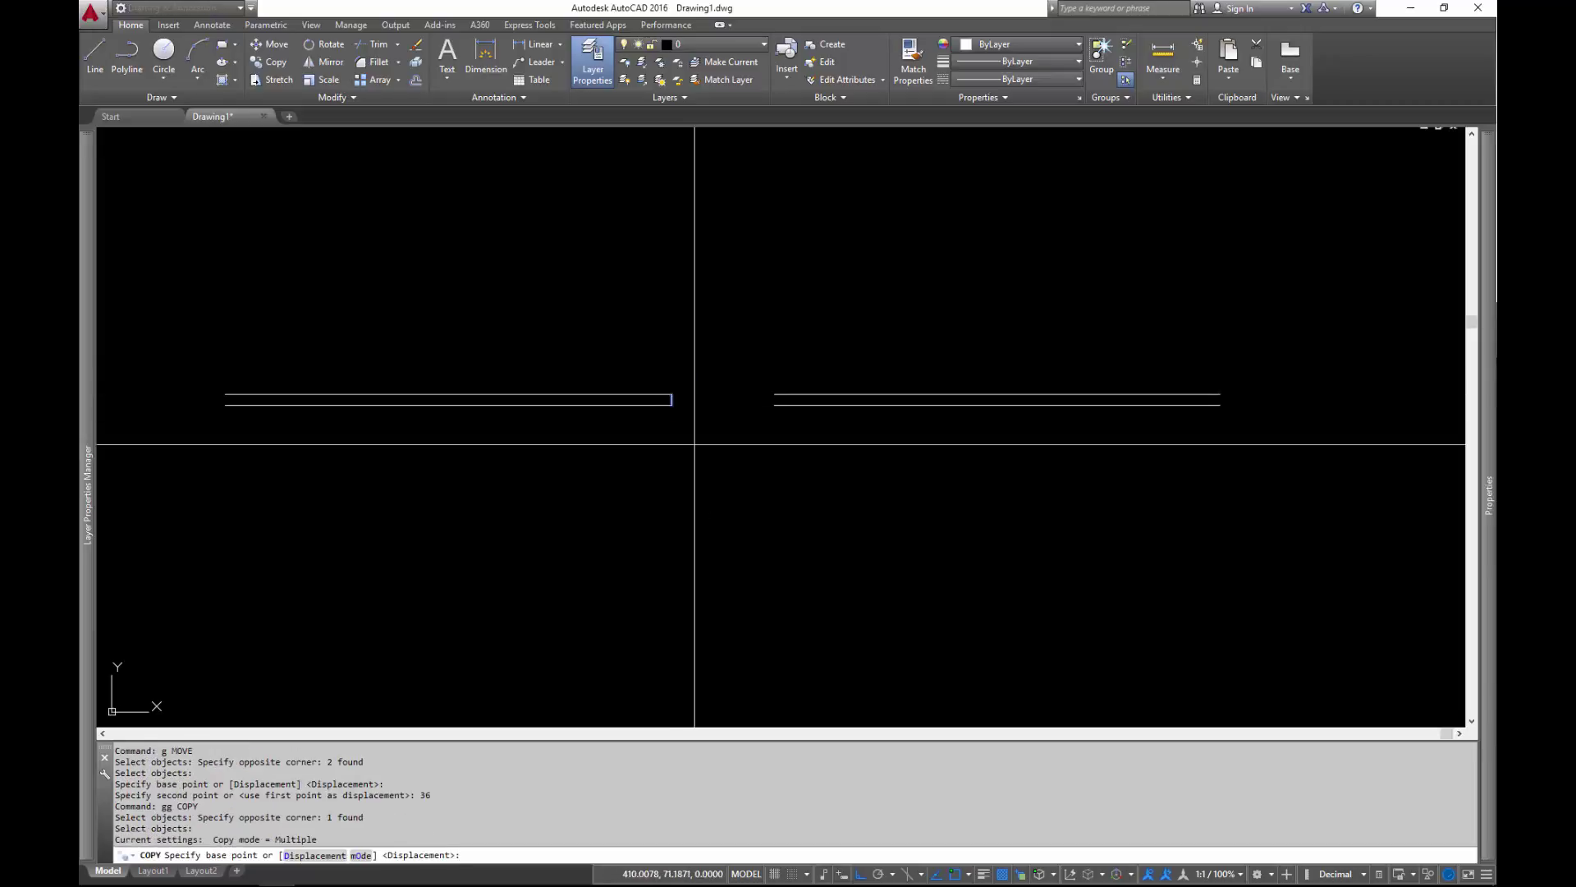
{"action": "left_click", "coordinate": [671, 400]}
{"action": "key", "text": "Escape"}
{"action": "scroll", "coordinate": [653, 399], "scroll_direction": "up", "scroll_amount": 4}
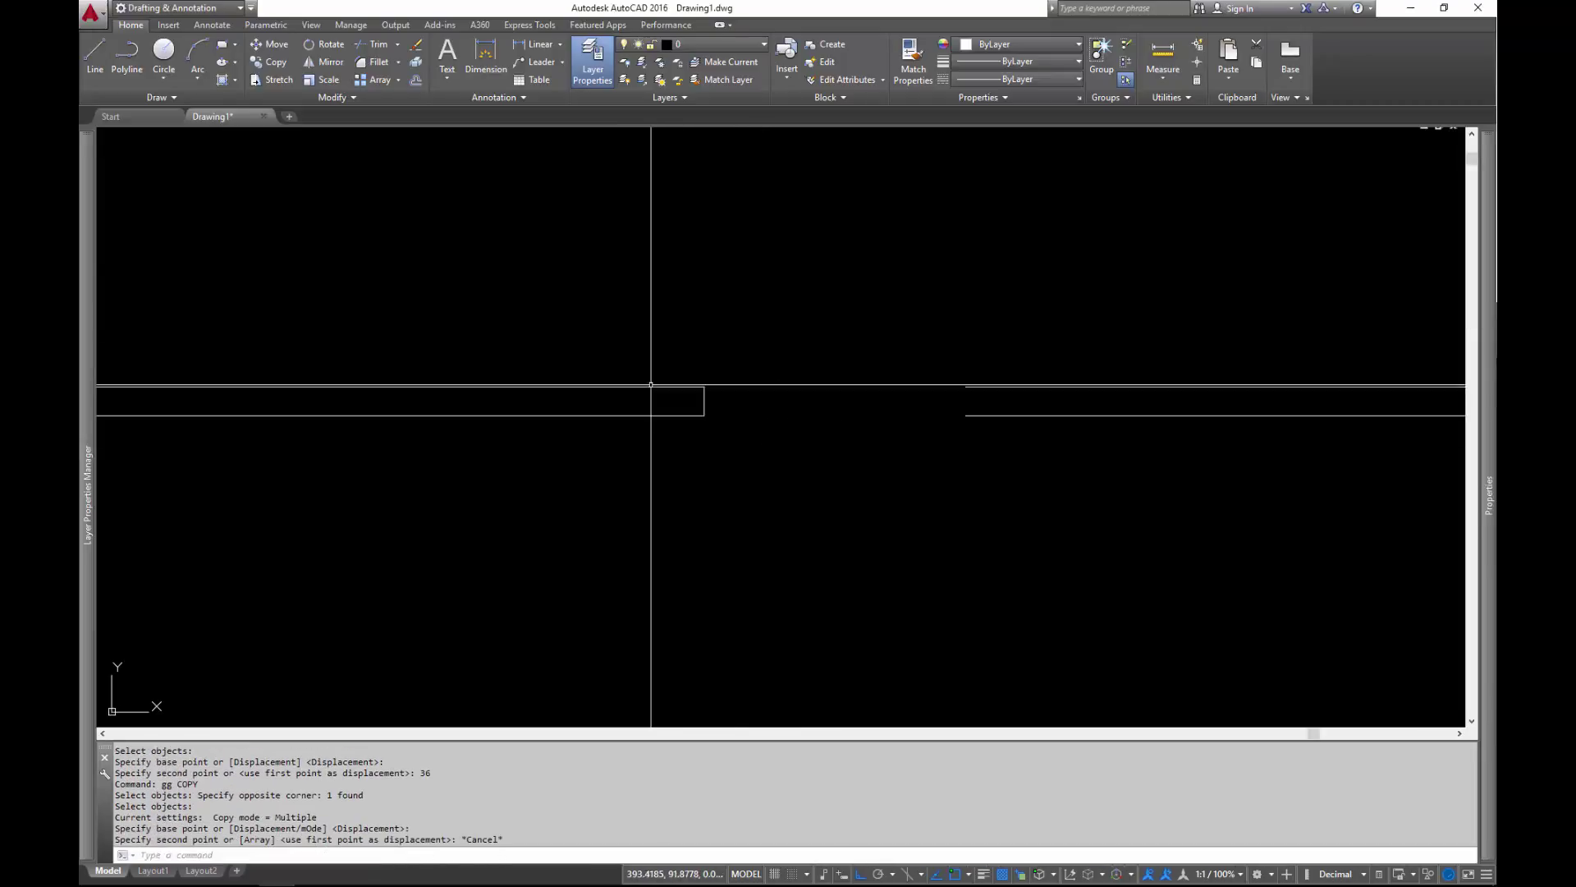
{"action": "key", "text": "Return"}
{"action": "left_click", "coordinate": [637, 317]}
{"action": "left_click", "coordinate": [704, 415]}
{"action": "key", "text": "Return"}
{"action": "left_click", "coordinate": [704, 415]}
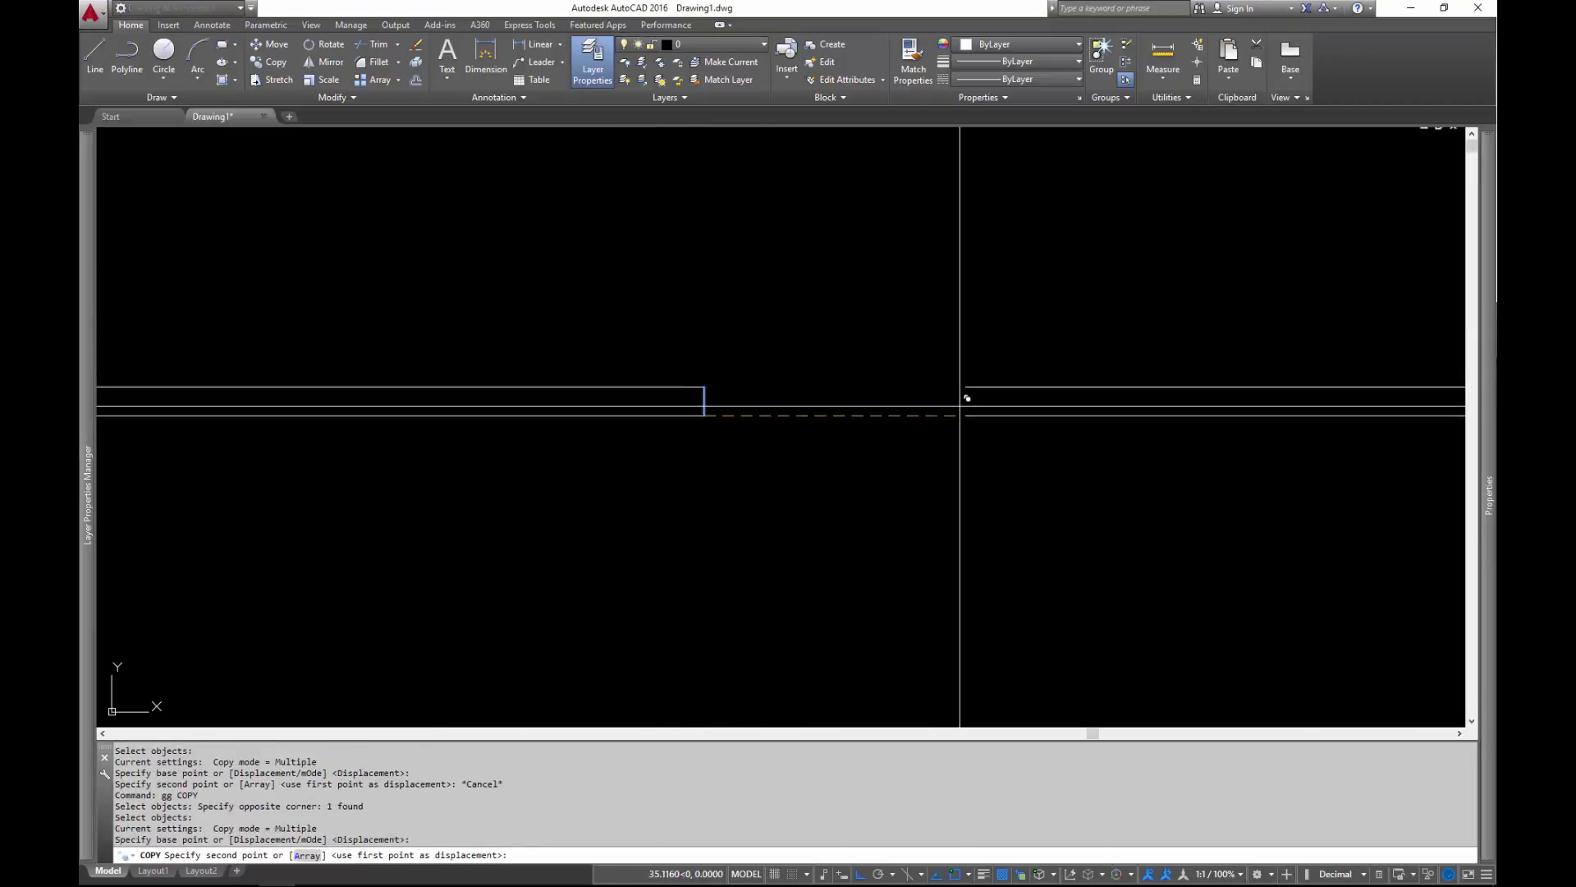
{"action": "left_click", "coordinate": [966, 409]}
{"action": "scroll", "coordinate": [788, 373], "scroll_direction": "down", "scroll_amount": 4}
{"action": "scroll", "coordinate": [788, 373], "scroll_direction": "up", "scroll_amount": 4}
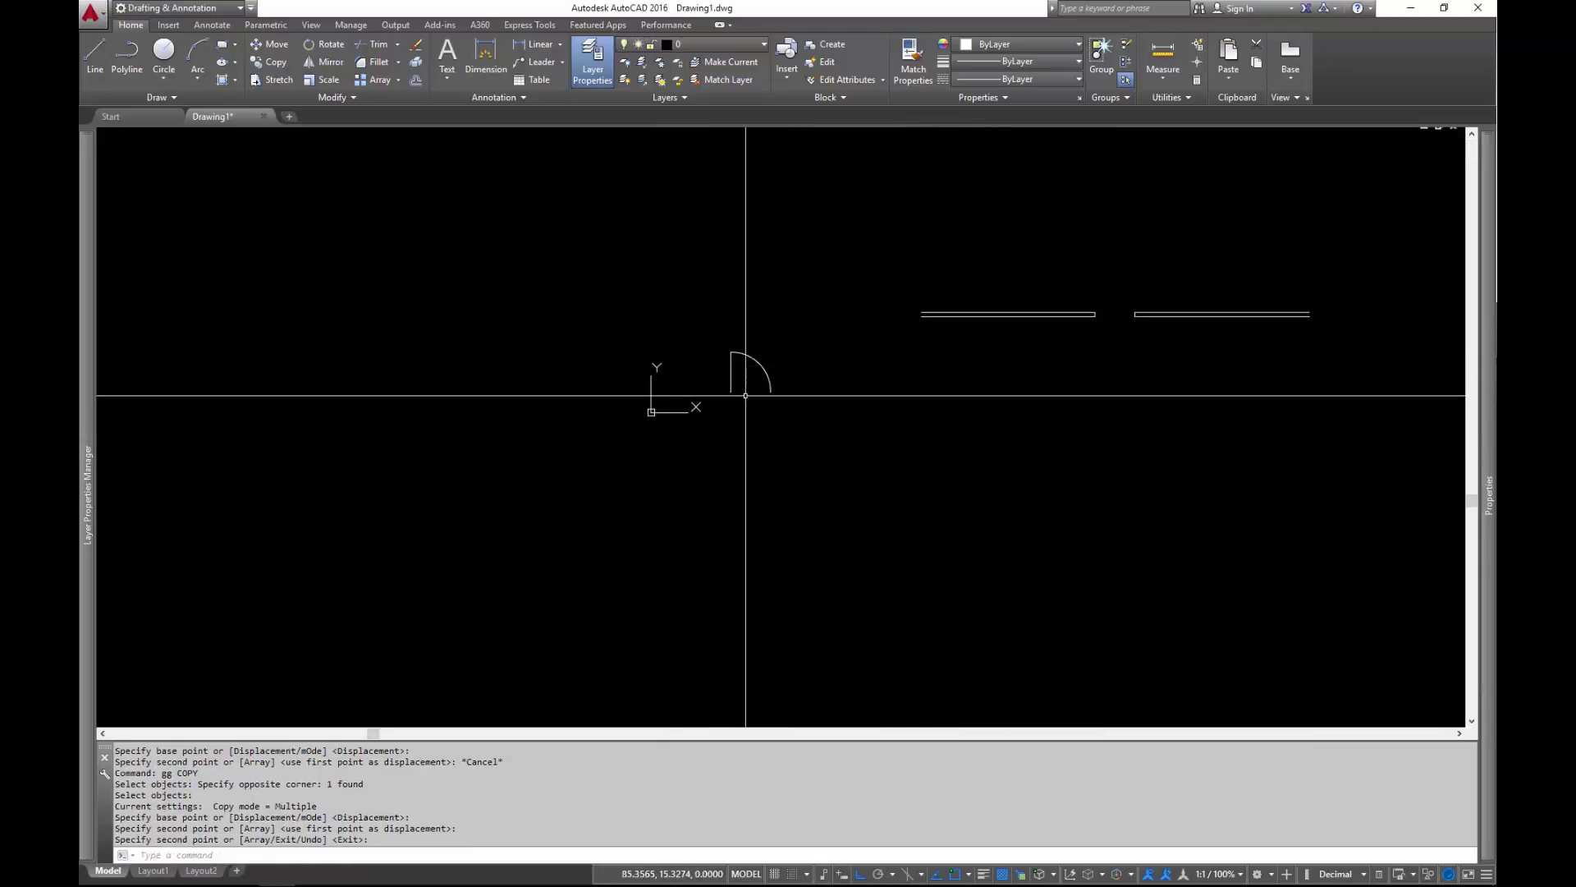
Step: Select the door arc and stretch its end grip toward the right wall corner
{"action": "key", "text": "Return"}
{"action": "left_click", "coordinate": [737, 423]}
{"action": "left_click", "coordinate": [732, 388]}
{"action": "left_click", "coordinate": [730, 392]}
{"action": "scroll", "coordinate": [1143, 306], "scroll_direction": "up", "scroll_amount": 8}
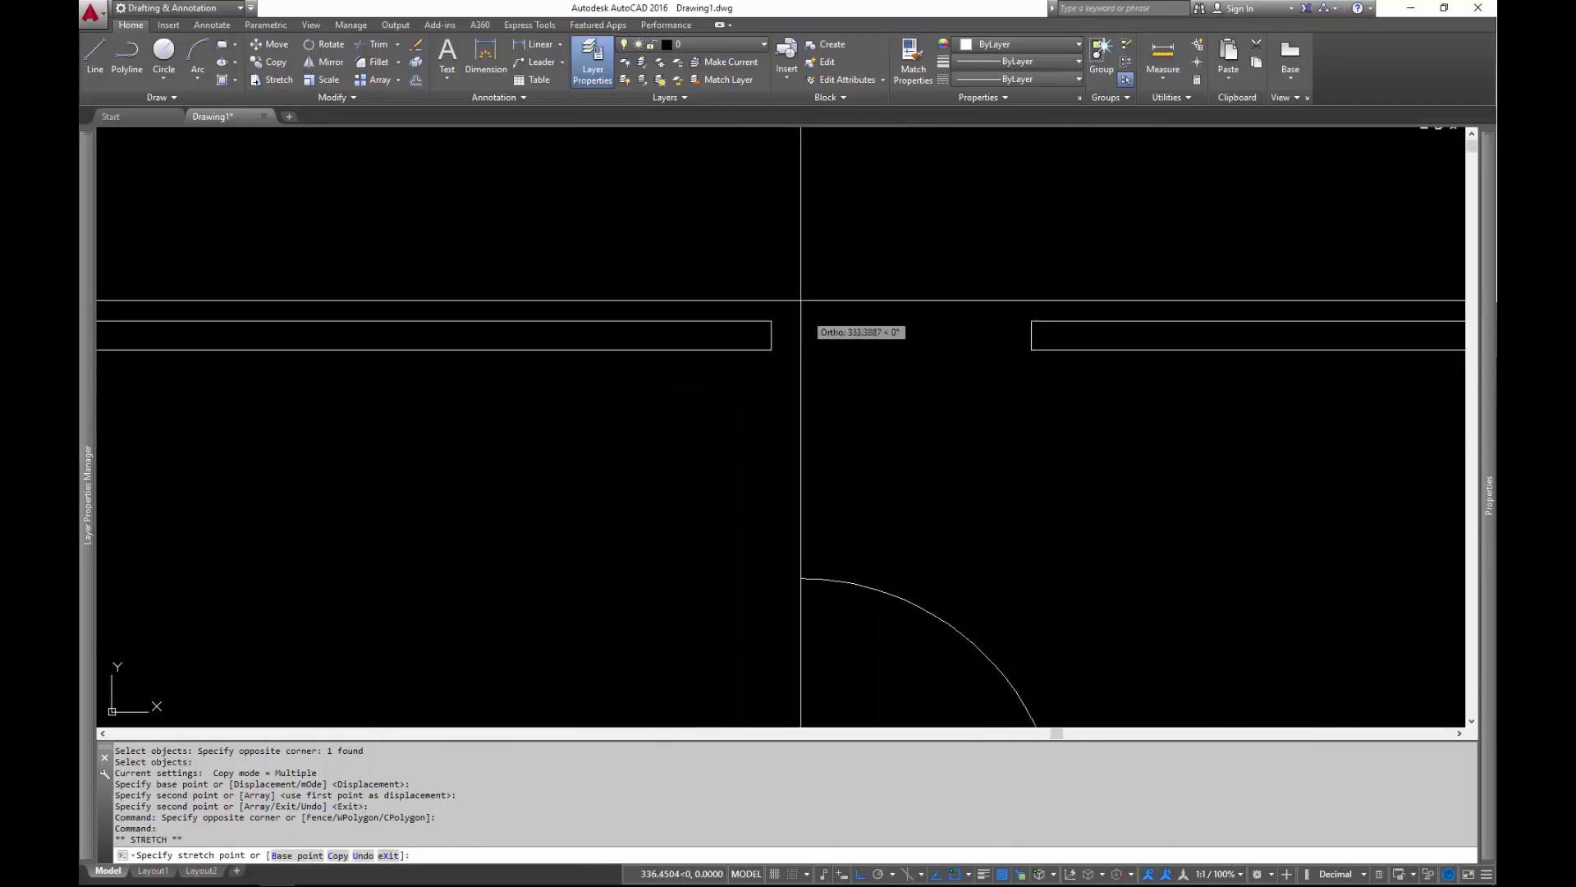
{"action": "left_click", "coordinate": [1031, 321]}
{"action": "scroll", "coordinate": [999, 622], "scroll_direction": "down", "scroll_amount": 2}
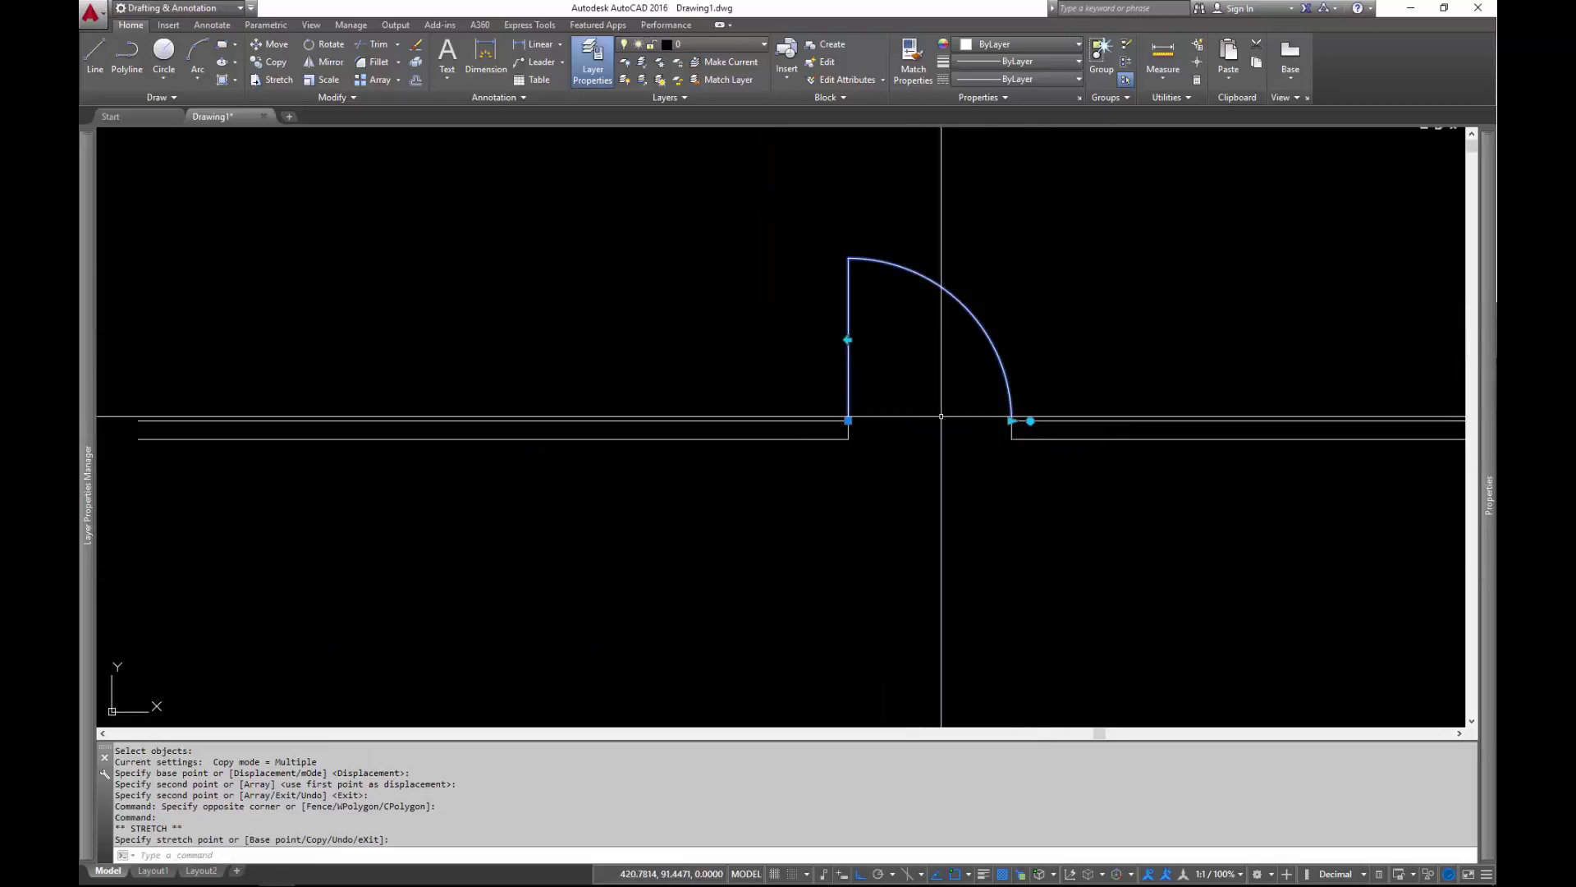
{"action": "scroll", "coordinate": [944, 427], "scroll_direction": "up", "scroll_amount": 5}
{"action": "left_click", "coordinate": [1101, 435]}
{"action": "left_click", "coordinate": [1091, 413]}
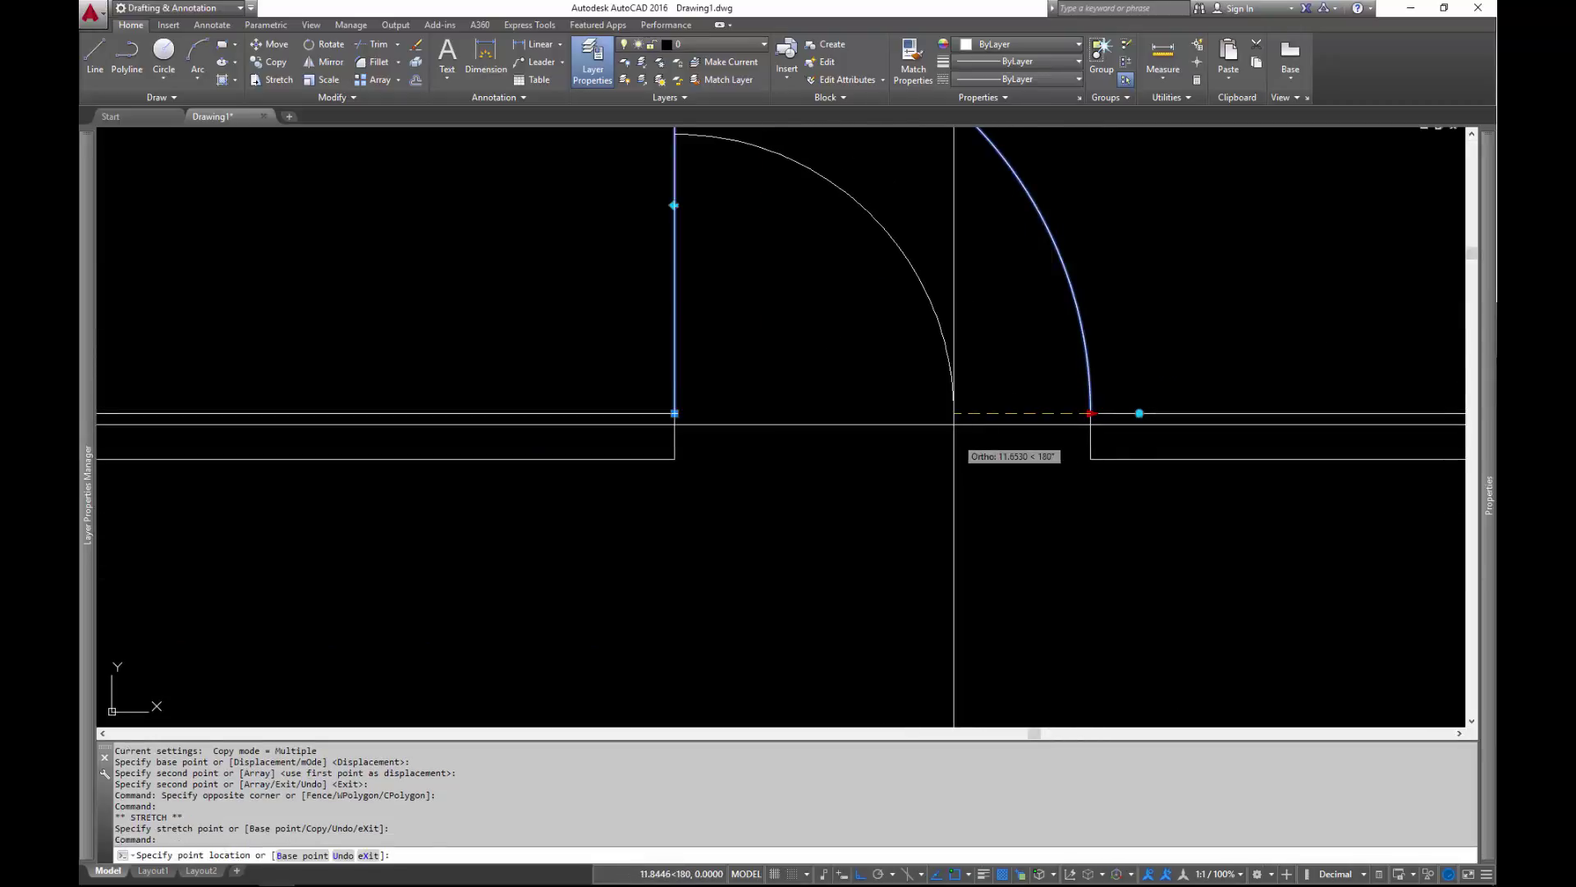
{"action": "scroll", "coordinate": [813, 460], "scroll_direction": "down", "scroll_amount": 4}
{"action": "key", "text": "Escape"}
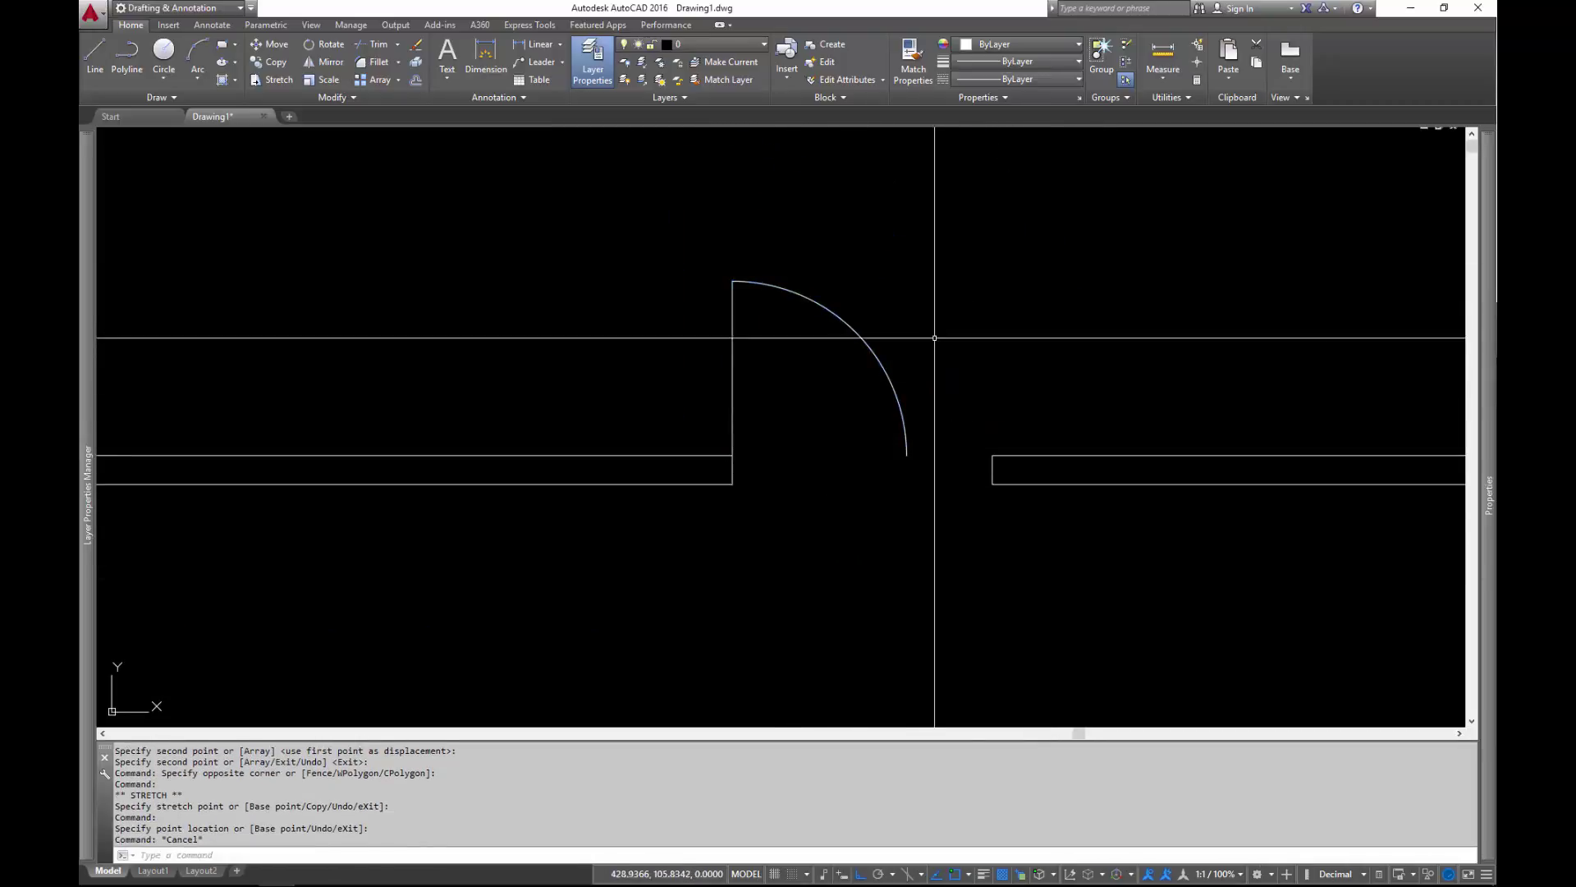
Step: Reselect the arc and drag its end grip so the door width meets the wall, then recenter the view
{"action": "left_click_drag", "start_coordinate": [932, 335], "coordinate": [862, 461]}
{"action": "left_click", "coordinate": [907, 455]}
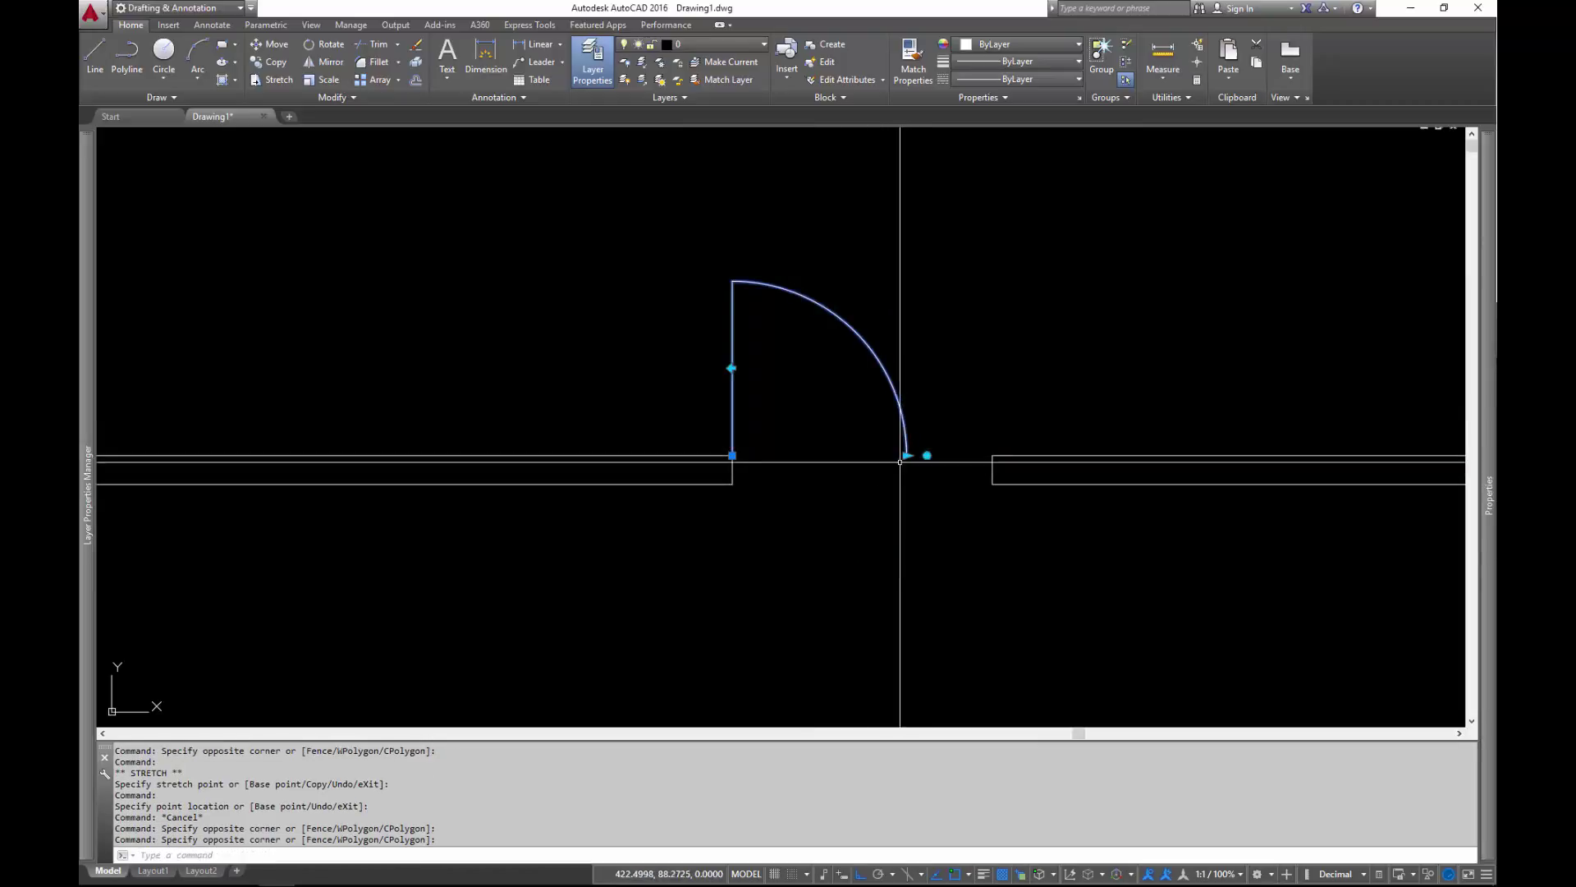
{"action": "left_click", "coordinate": [992, 454]}
{"action": "scroll", "coordinate": [846, 563], "scroll_direction": "down", "scroll_amount": 3}
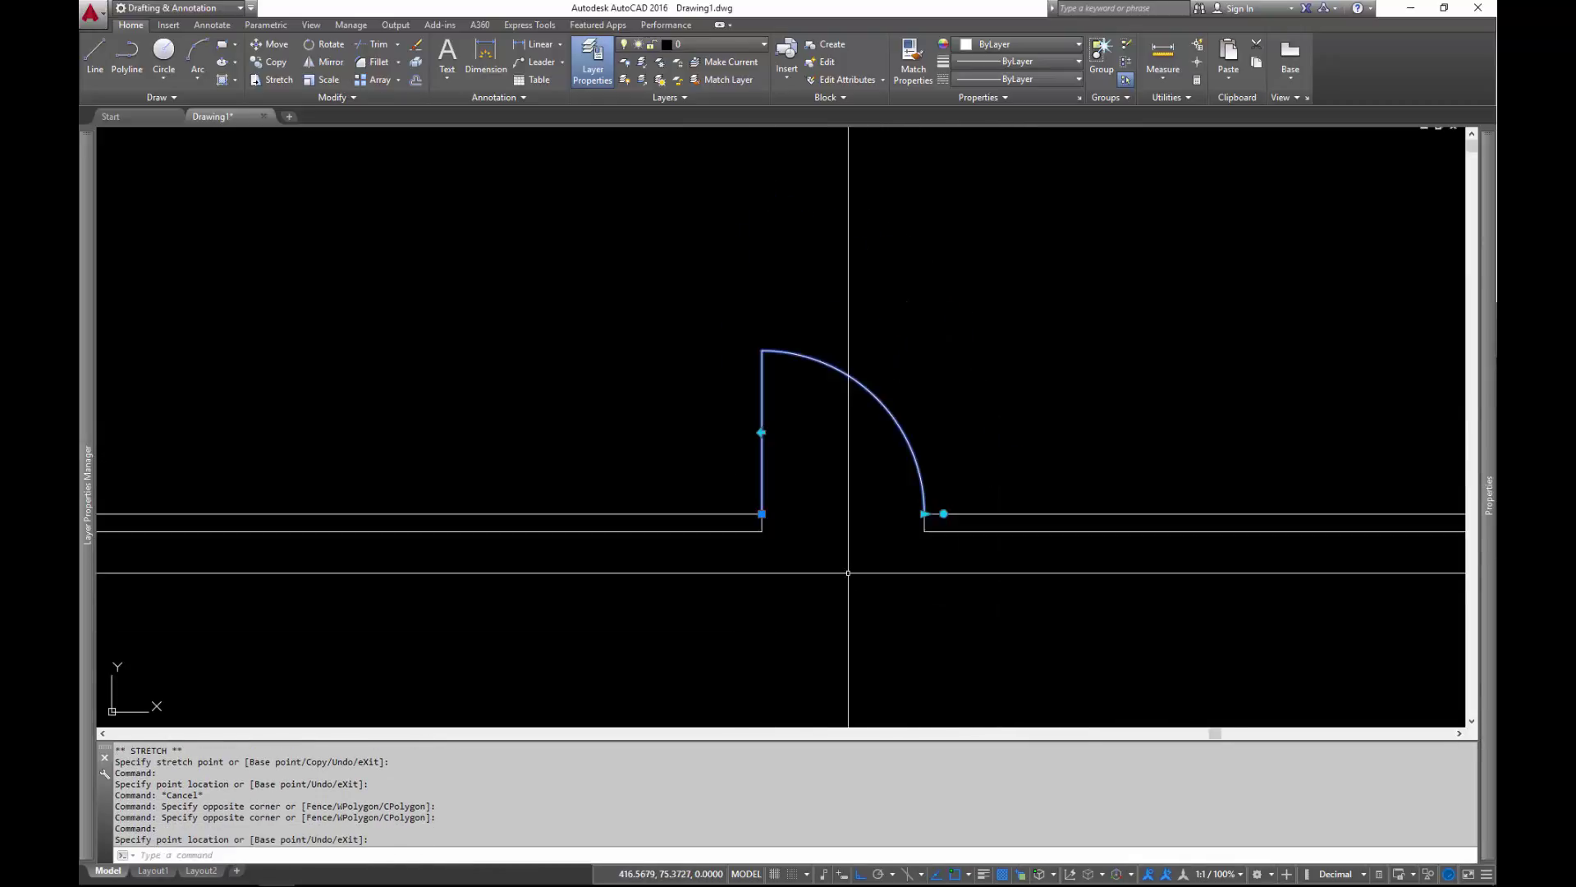
{"action": "key", "text": "Escape"}
{"action": "scroll", "coordinate": [821, 533], "scroll_direction": "down", "scroll_amount": 4}
{"action": "scroll", "coordinate": [720, 528], "scroll_direction": "up", "scroll_amount": 3}
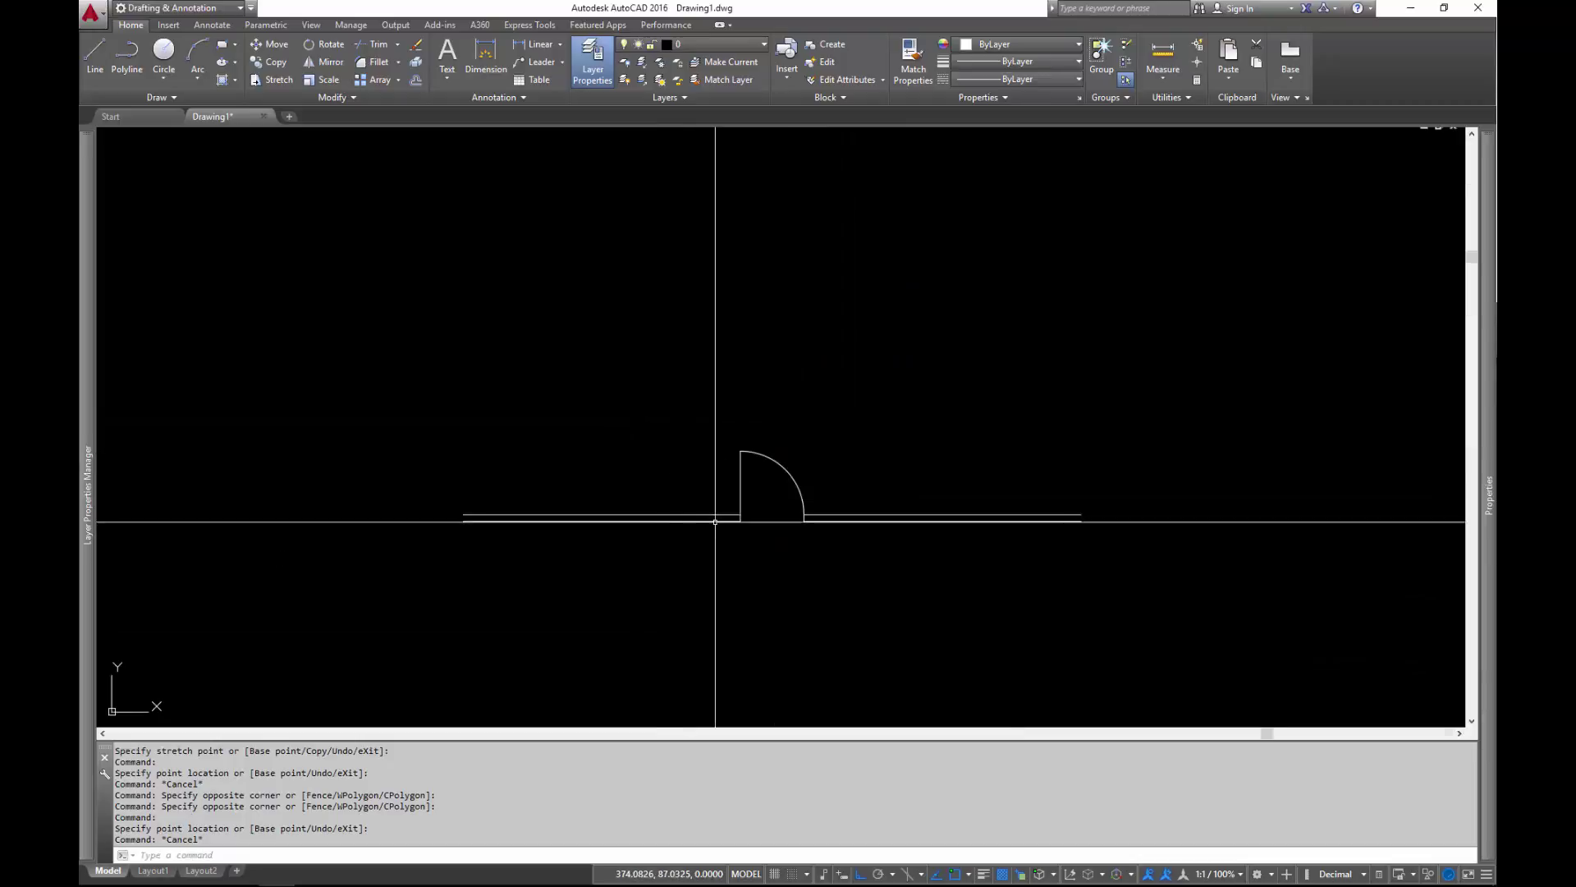
{"action": "middle_click_drag", "start_coordinate": [841, 501], "coordinate": [914, 430]}
Step: Erase both wall segments with a window selection
{"action": "type", "text": "e"}
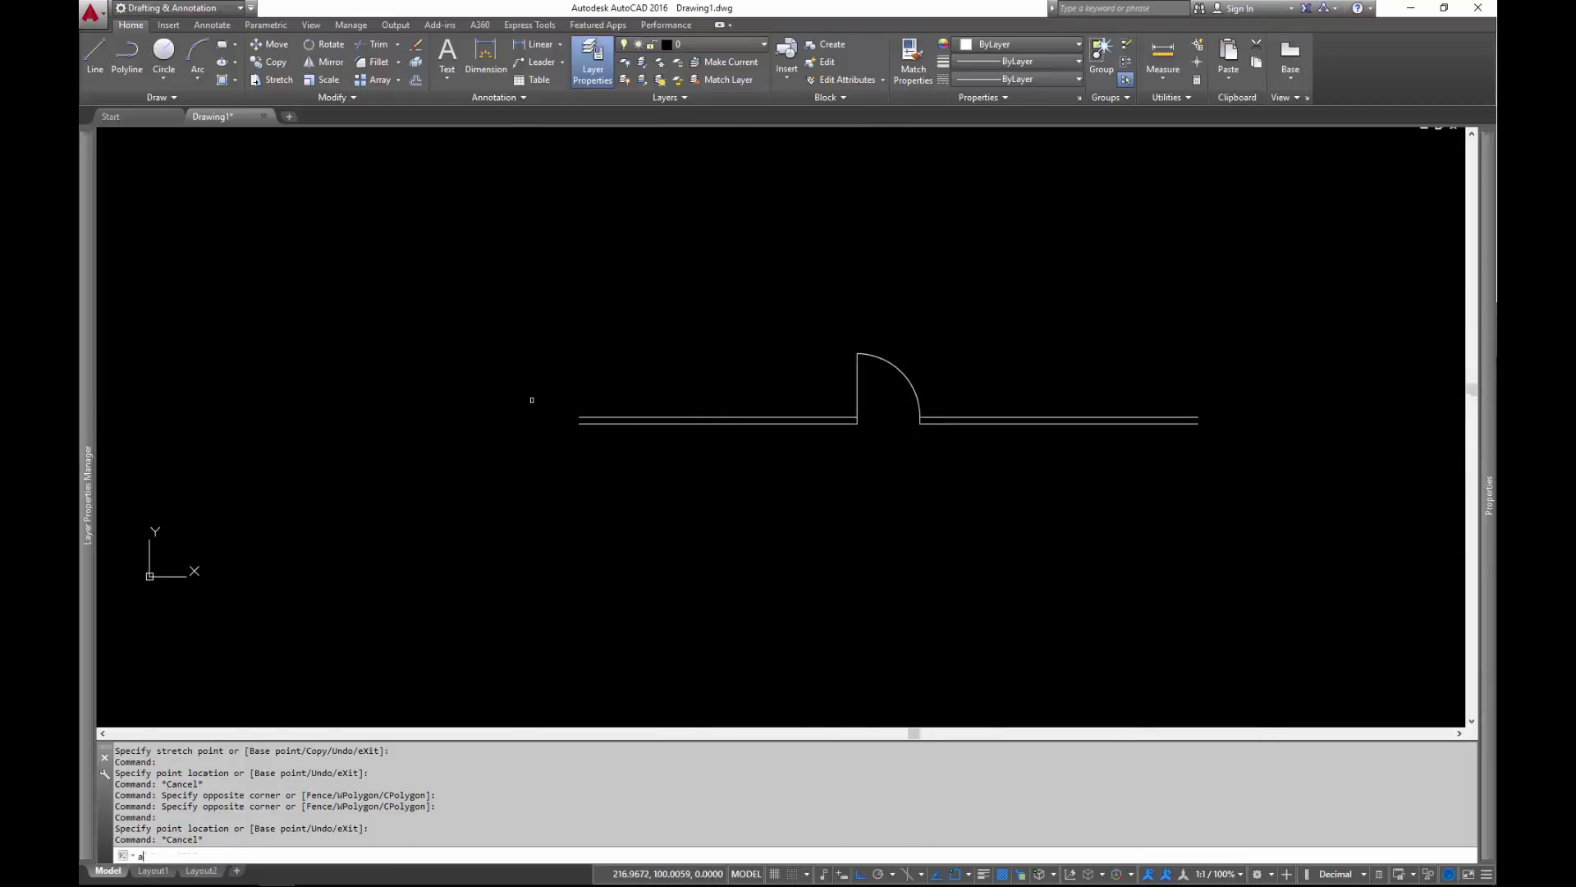
{"action": "key", "text": "Return"}
{"action": "left_click", "coordinate": [532, 399]}
{"action": "left_click", "coordinate": [1162, 542]}
{"action": "key", "text": "Return"}
{"action": "scroll", "coordinate": [859, 518], "scroll_direction": "down", "scroll_amount": 2}
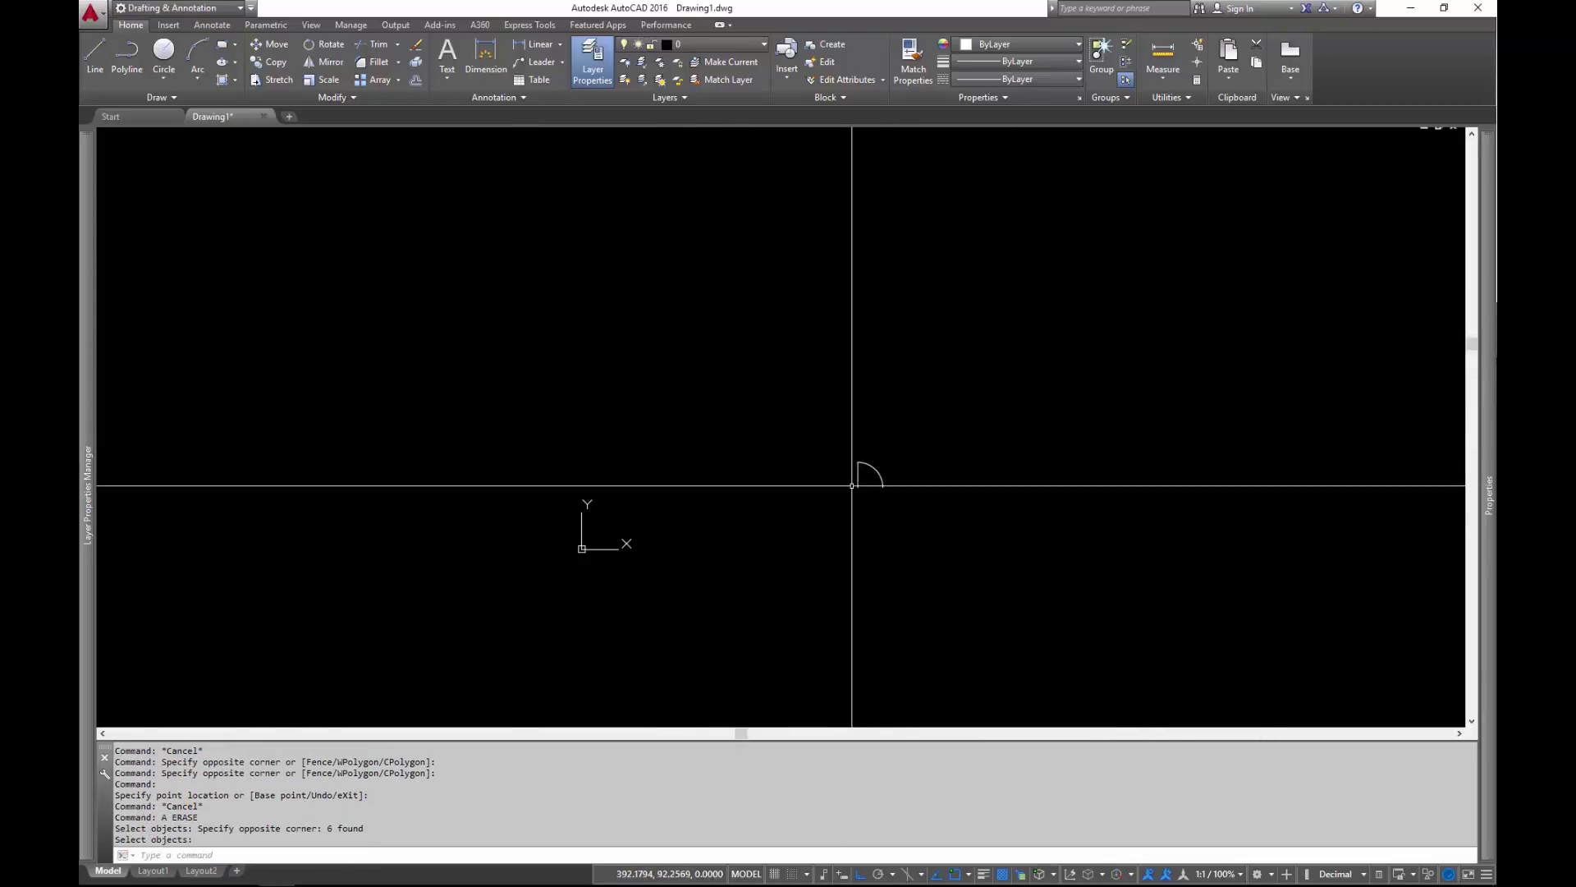
{"action": "scroll", "coordinate": [1007, 430], "scroll_direction": "up", "scroll_amount": 1}
Step: Move the door by its corner grip to a new spot on the left
{"action": "left_click", "coordinate": [1007, 431]}
{"action": "left_click", "coordinate": [820, 521]}
{"action": "left_click", "coordinate": [862, 480]}
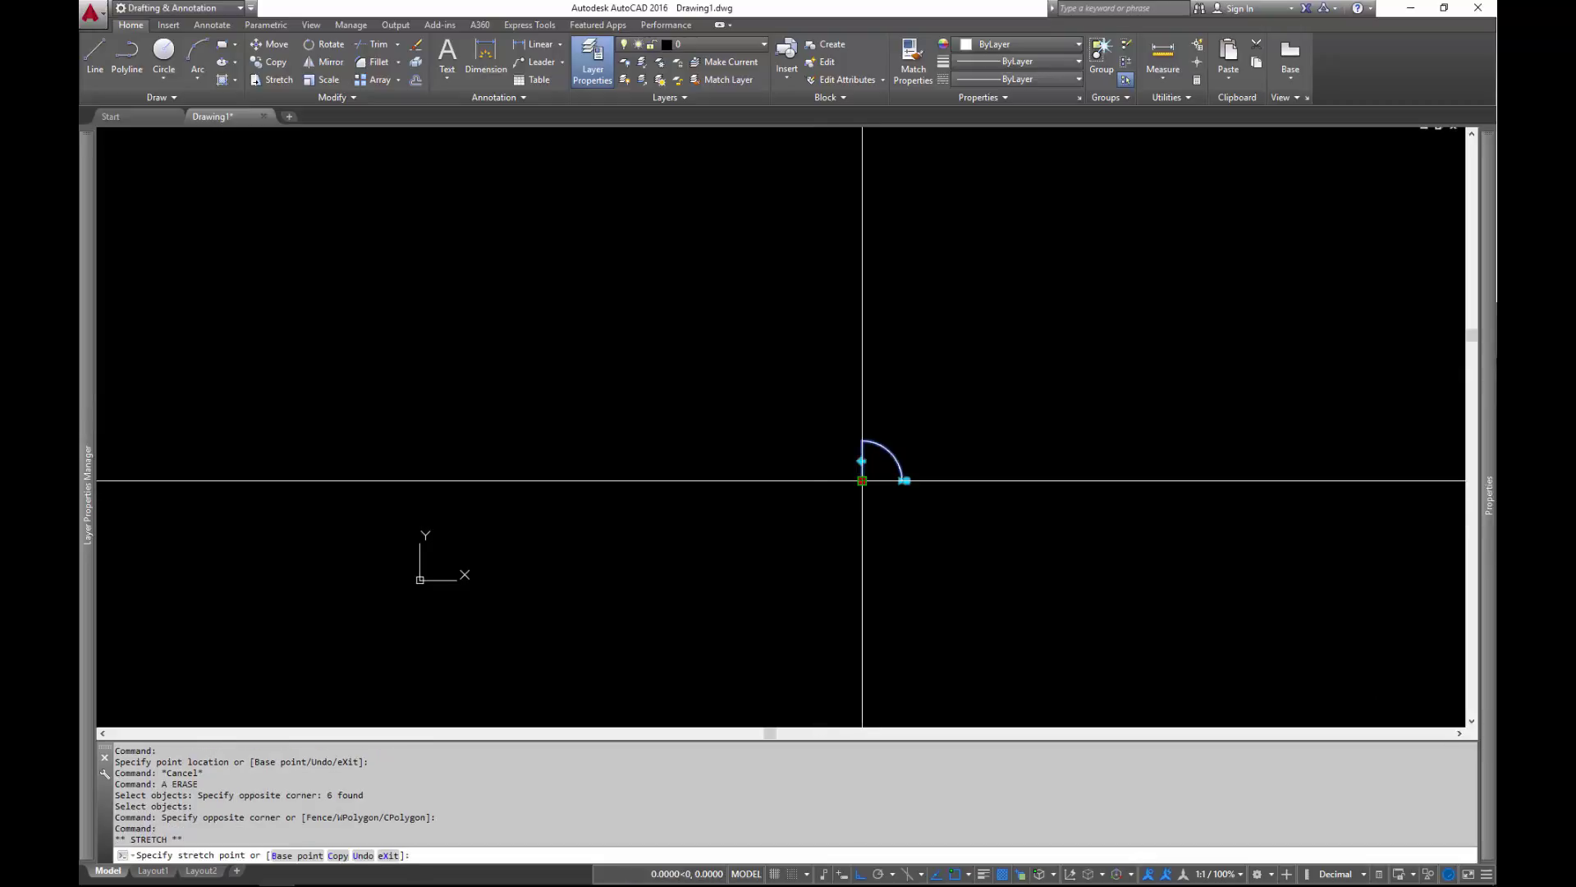
{"action": "left_click", "coordinate": [489, 539]}
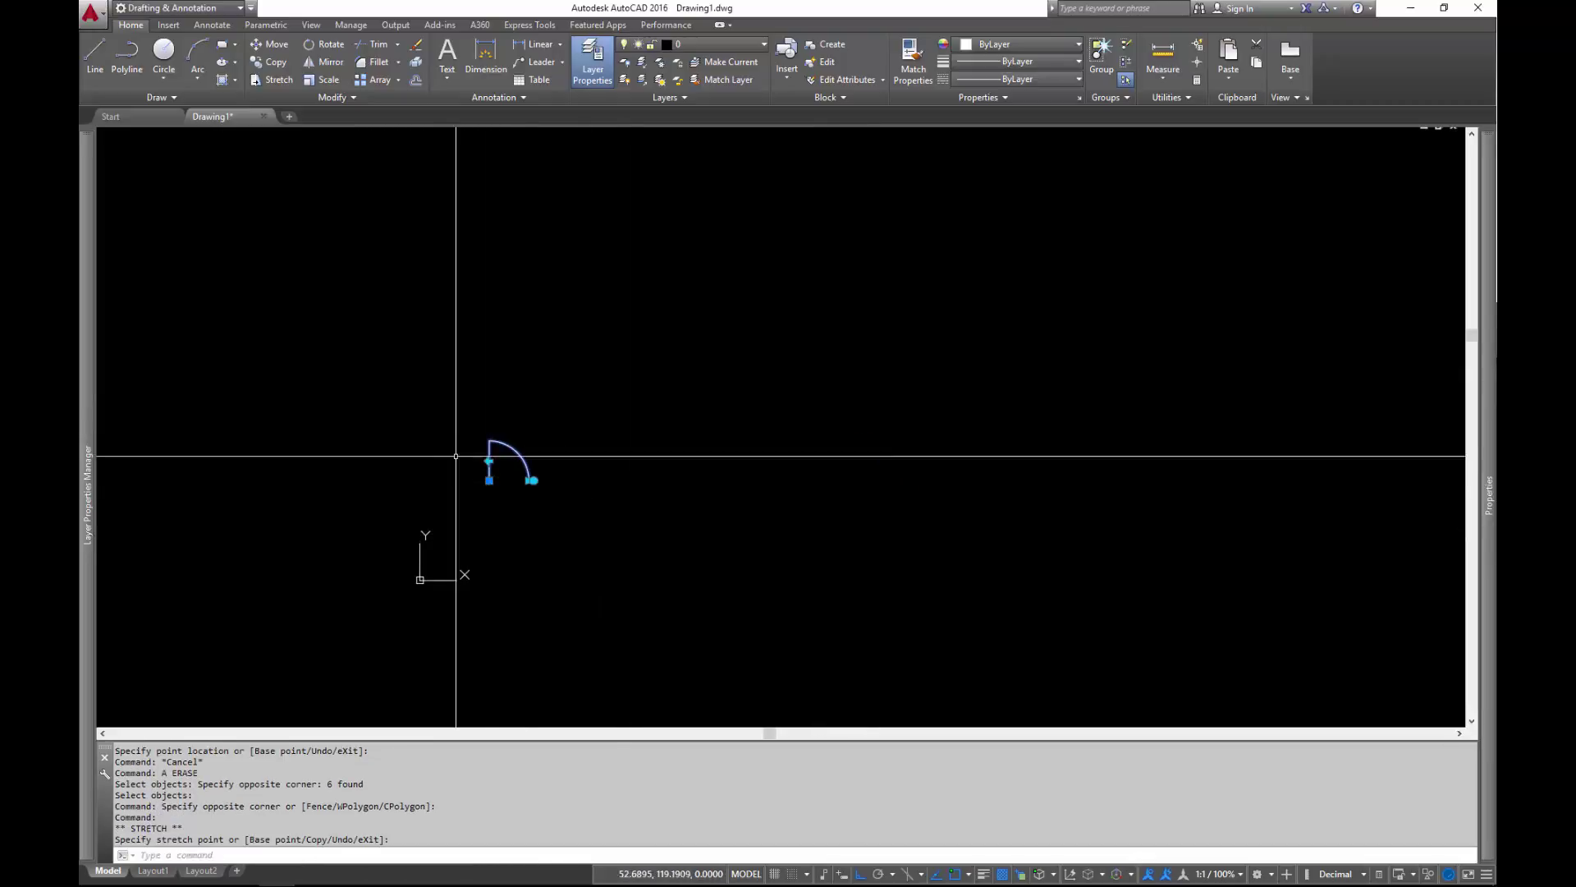
{"action": "middle_click_drag", "start_coordinate": [579, 521], "coordinate": [695, 478]}
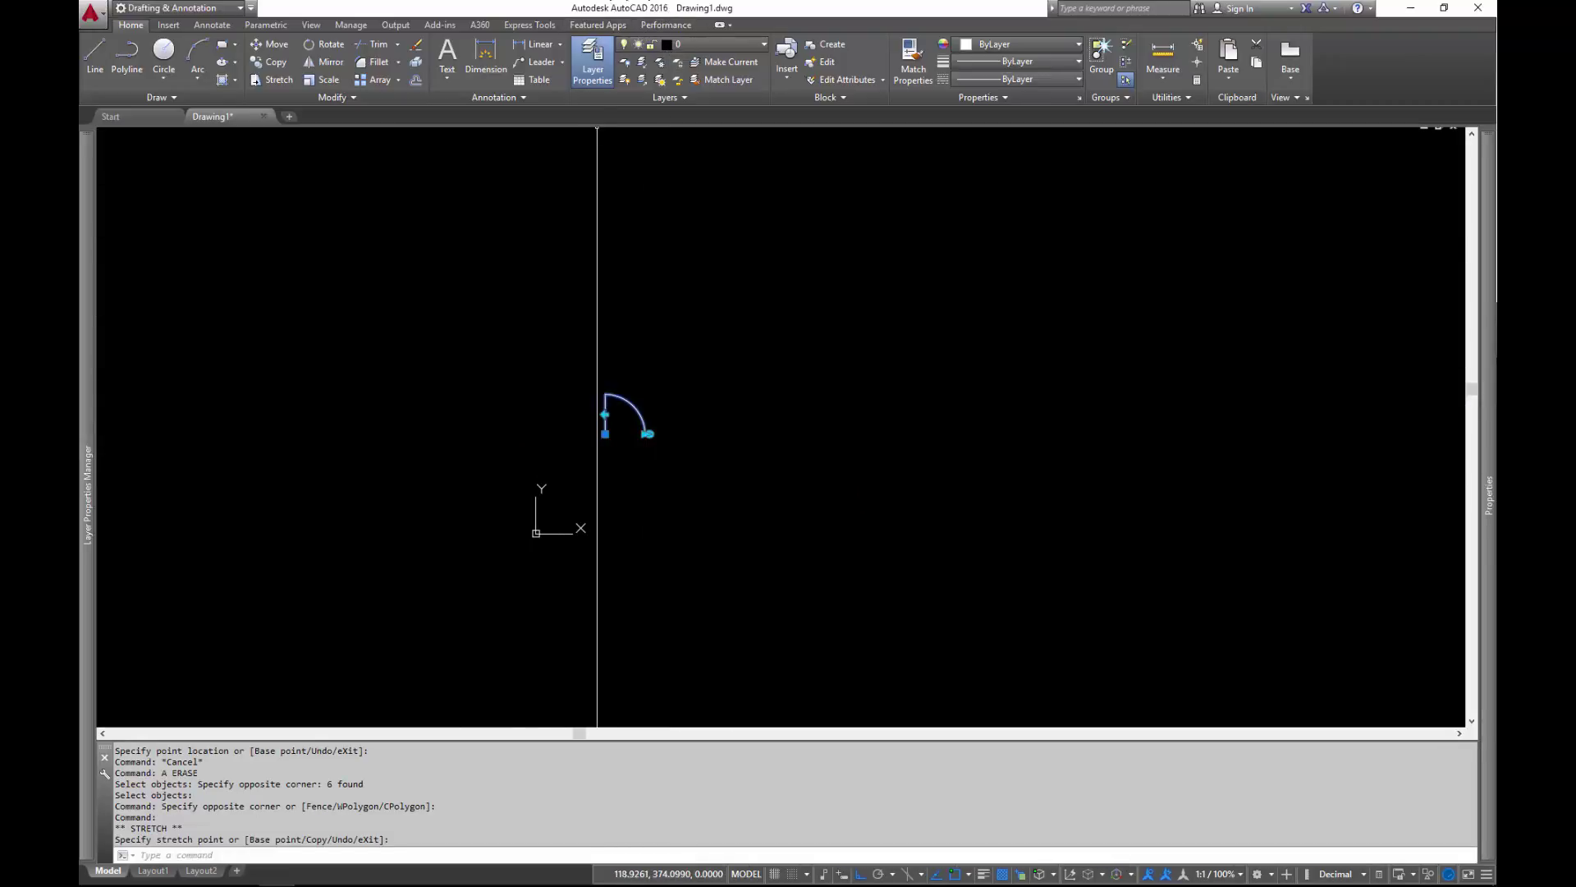
{"action": "middle_click_drag", "start_coordinate": [734, 418], "coordinate": [756, 415]}
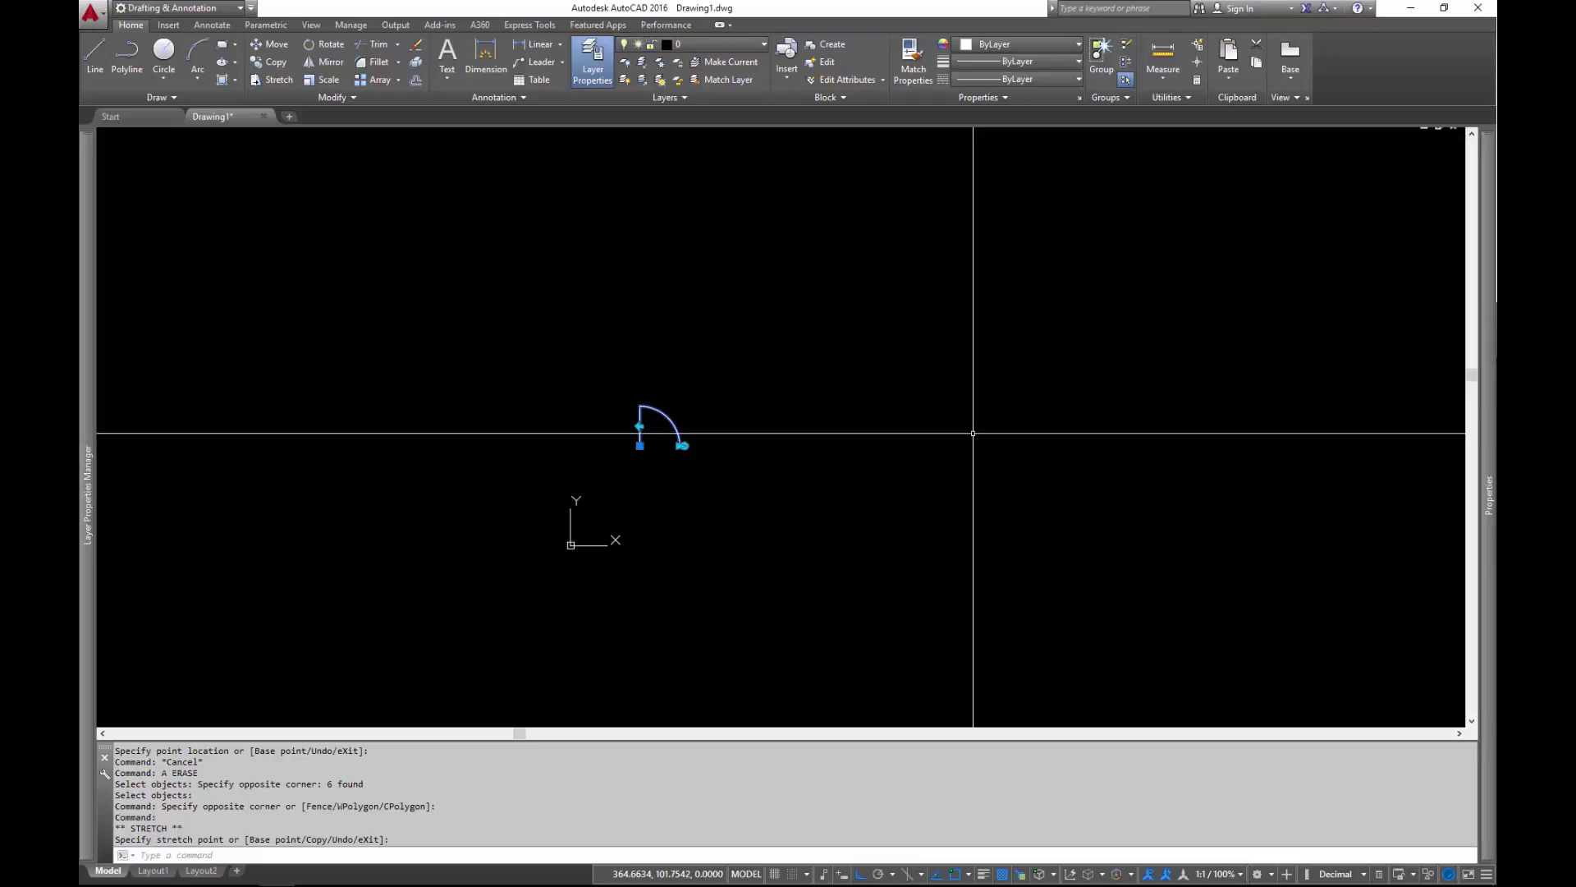
{"action": "key", "text": "Escape"}
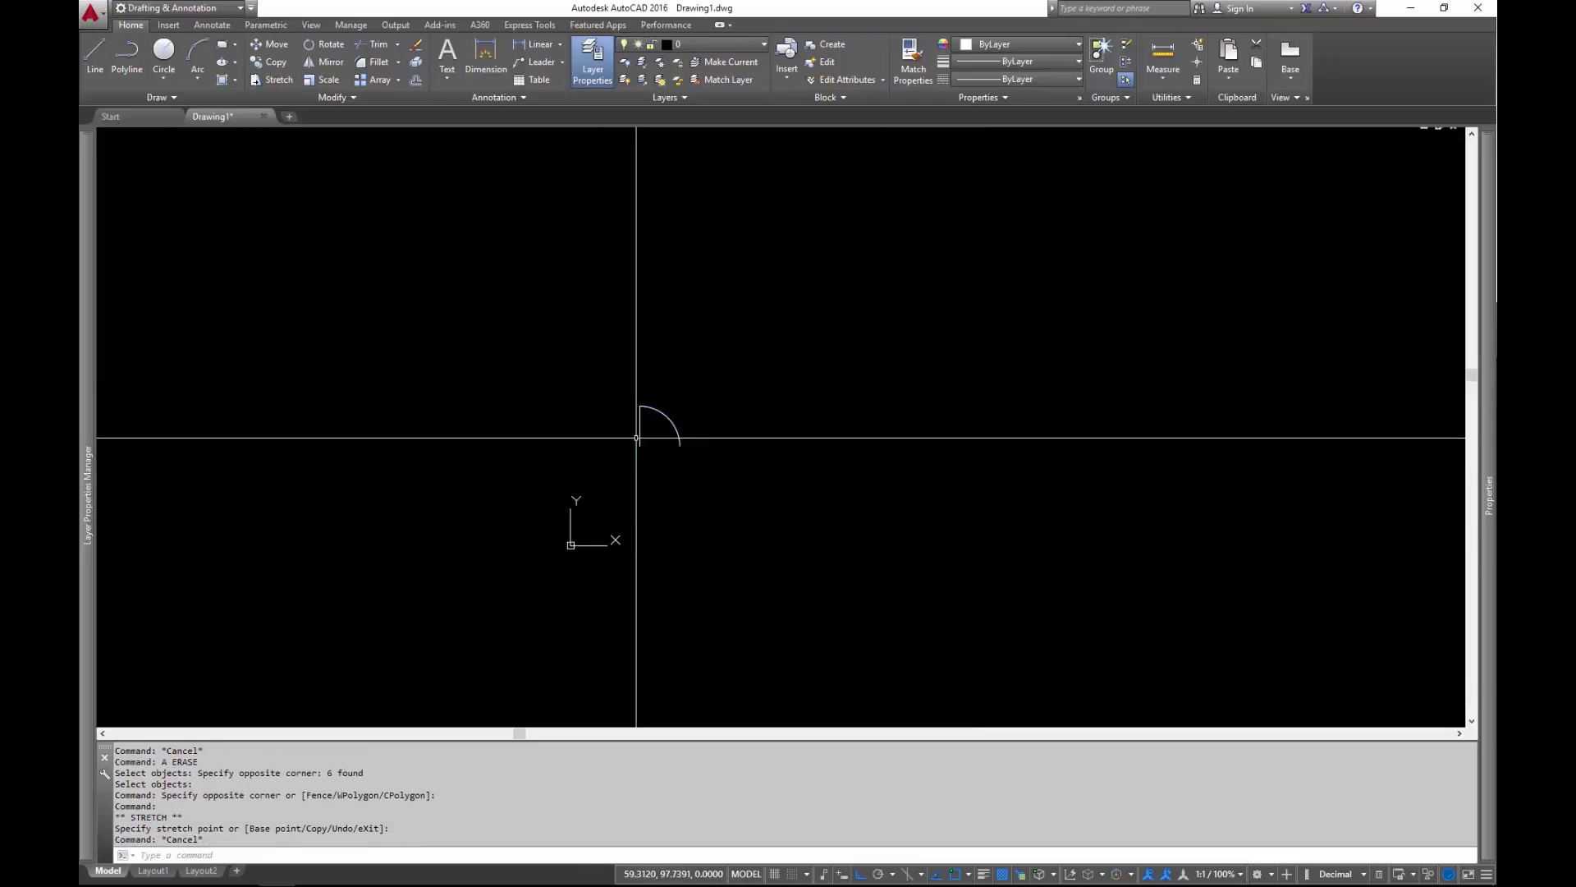
{"action": "key", "text": "Escape"}
{"action": "scroll", "coordinate": [637, 497], "scroll_direction": "up", "scroll_amount": 2}
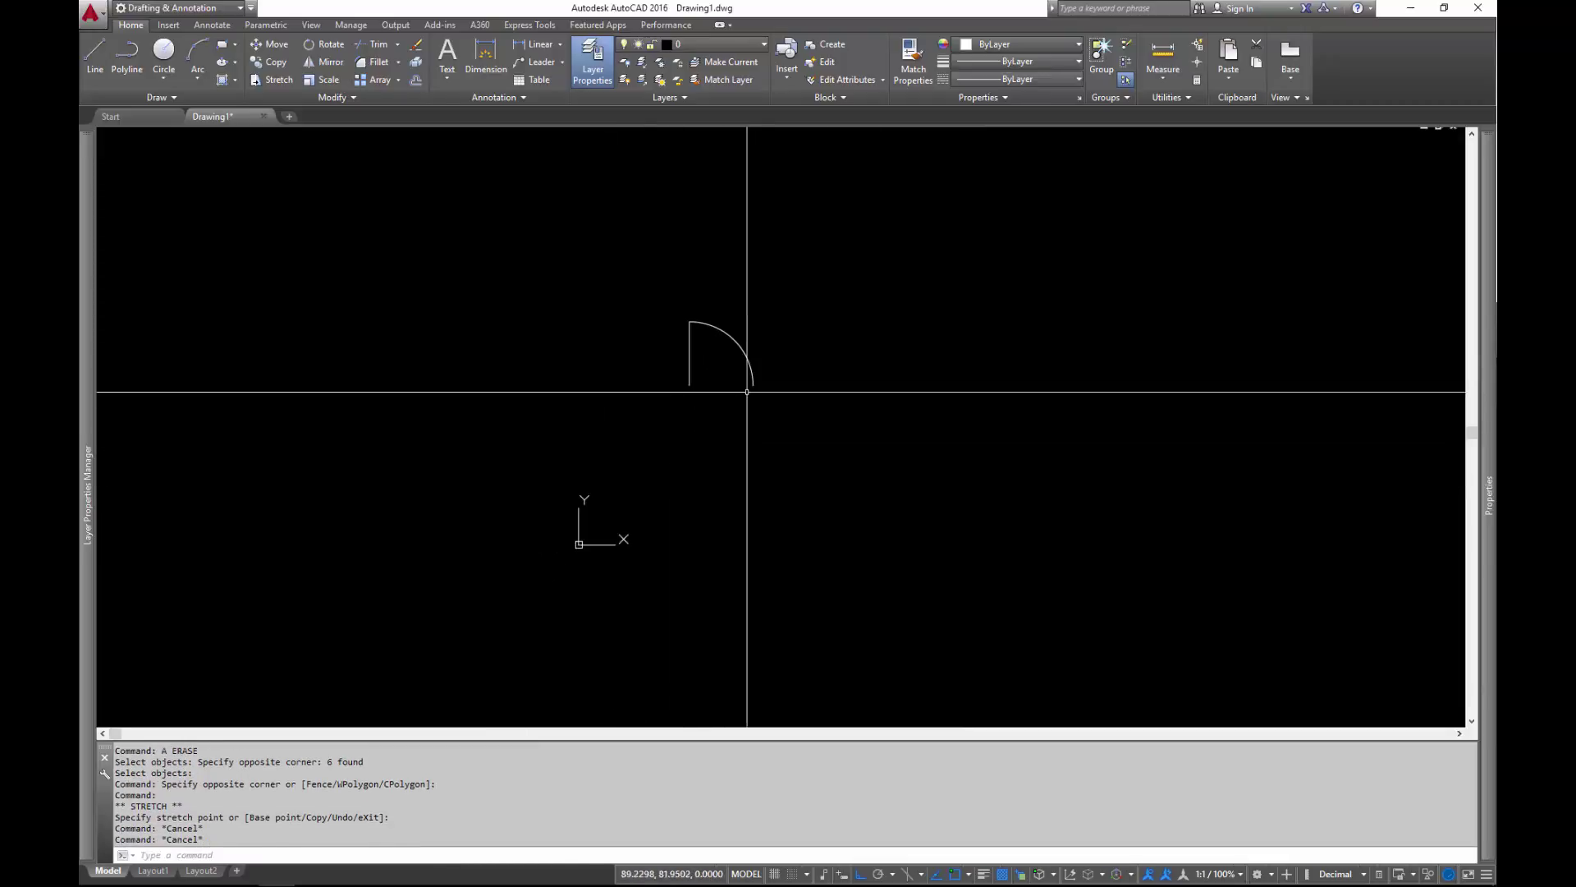
{"action": "left_click", "coordinate": [782, 277]}
{"action": "left_click", "coordinate": [564, 450]}
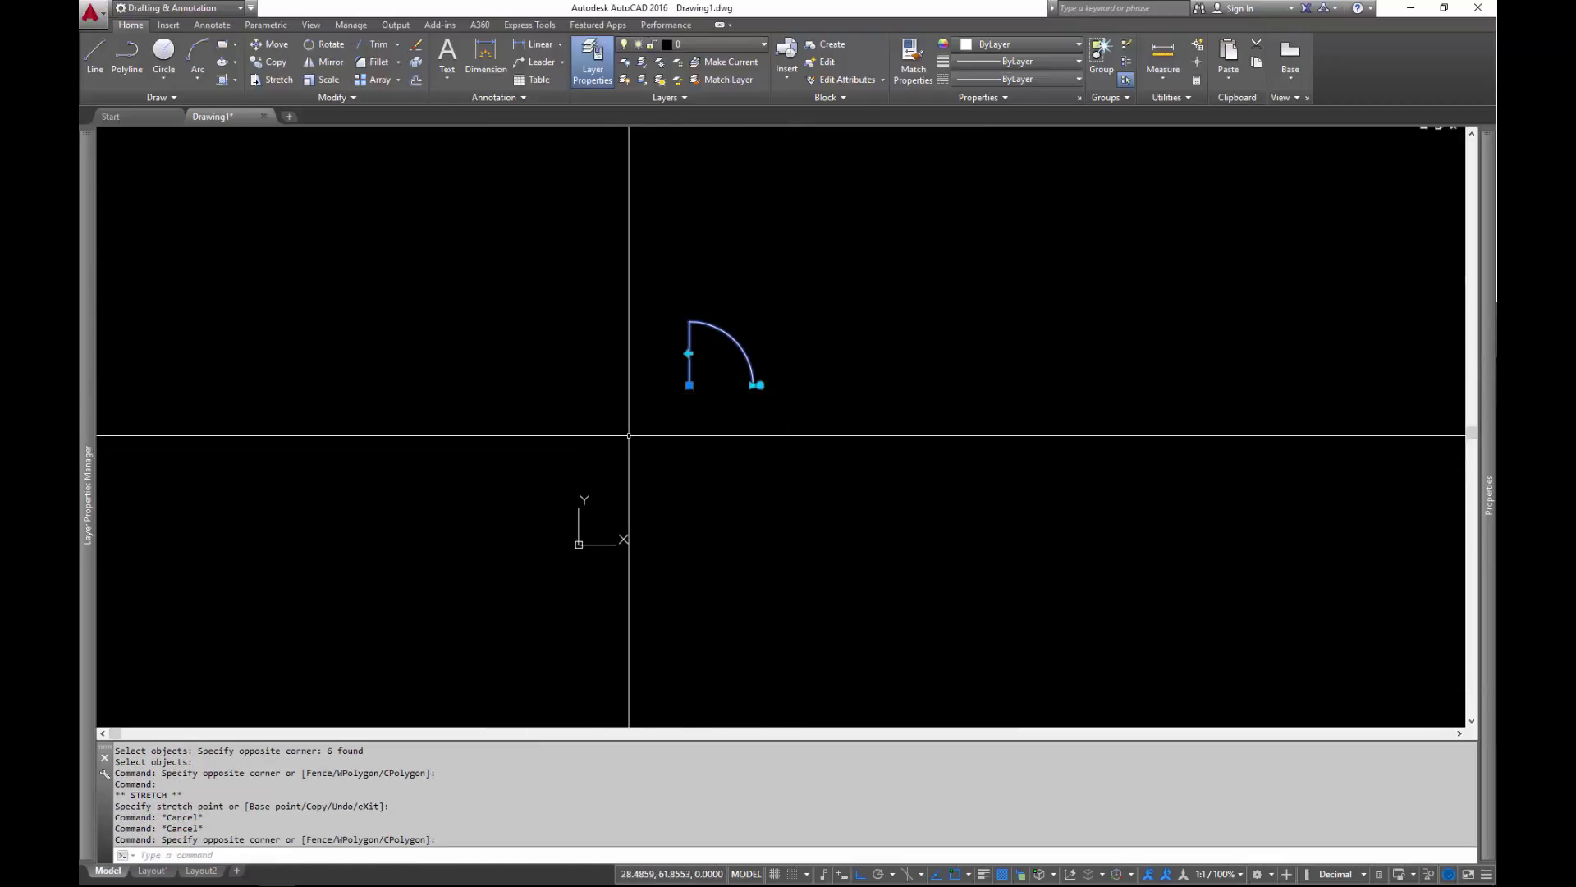
{"action": "key", "text": "Escape"}
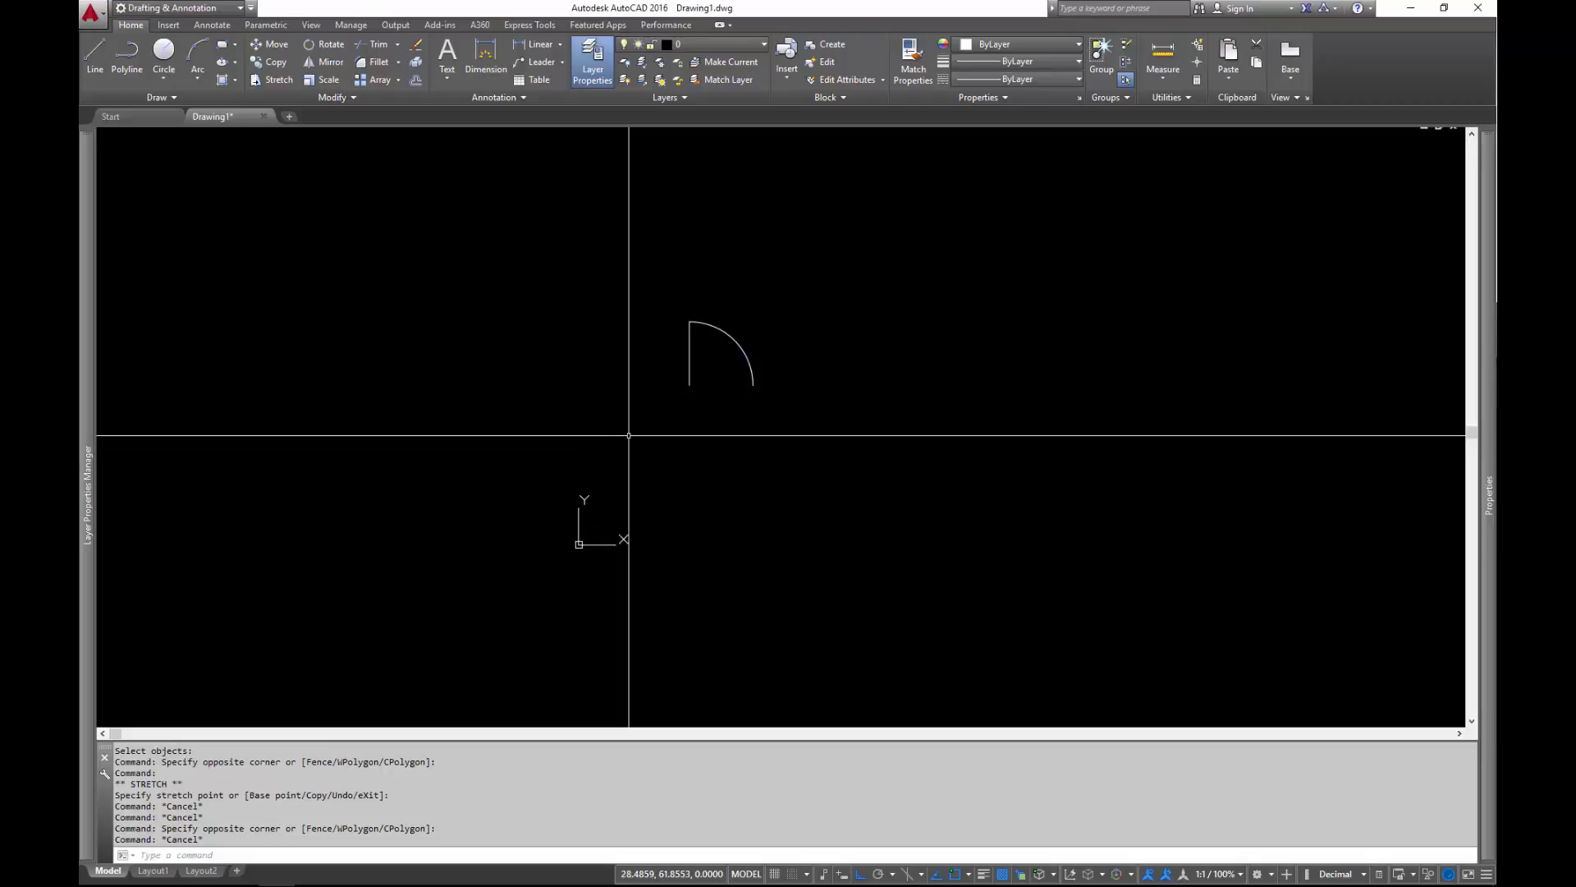